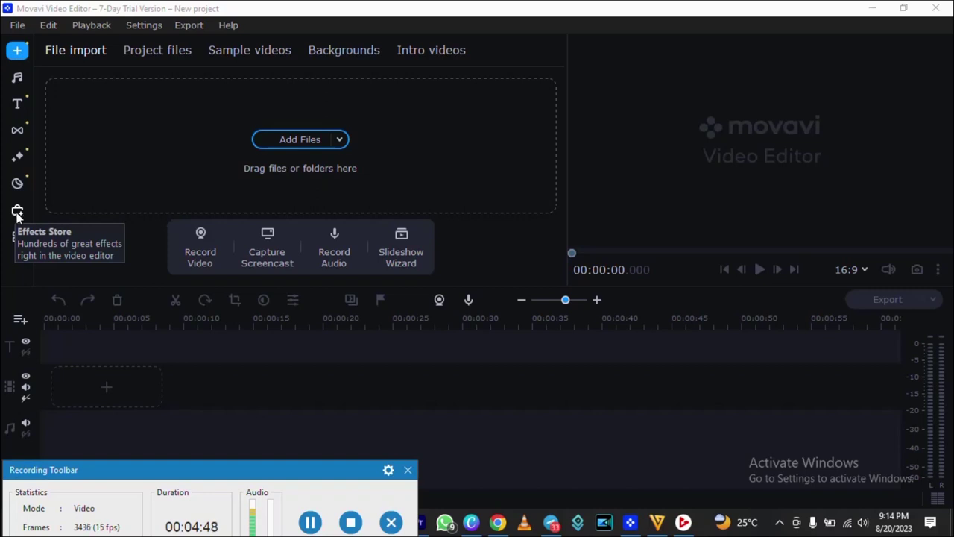
left_click(15, 214)
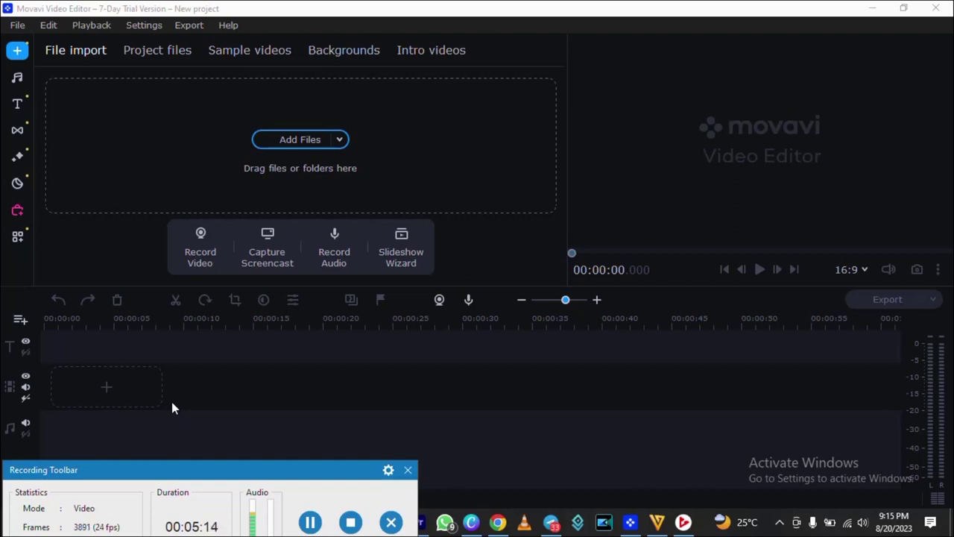
left_click(294, 373)
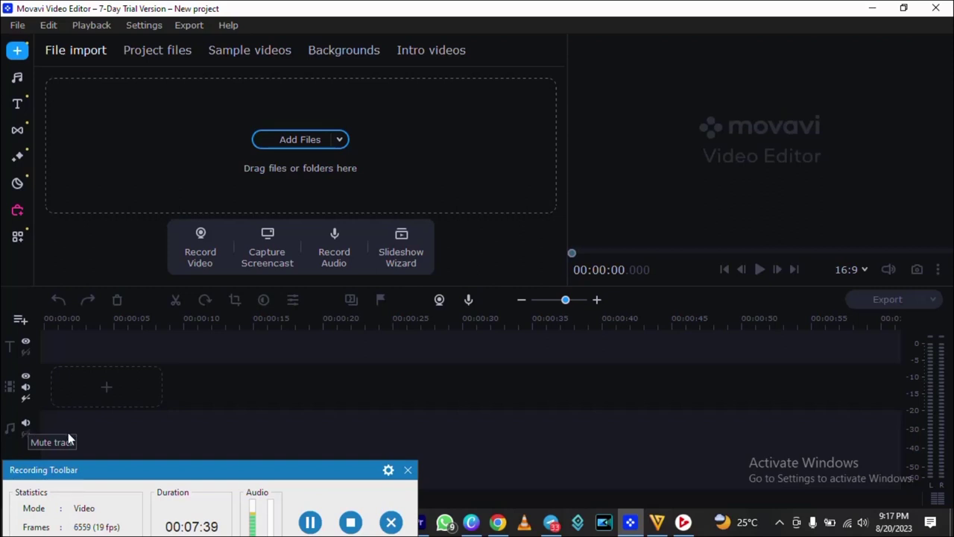
left_click(26, 424)
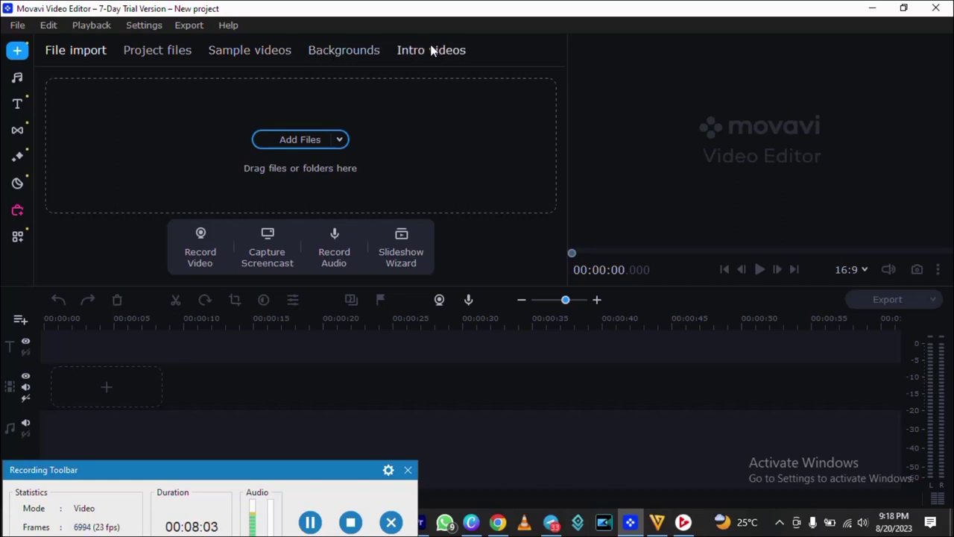
Create a new project.
left_click(17, 25)
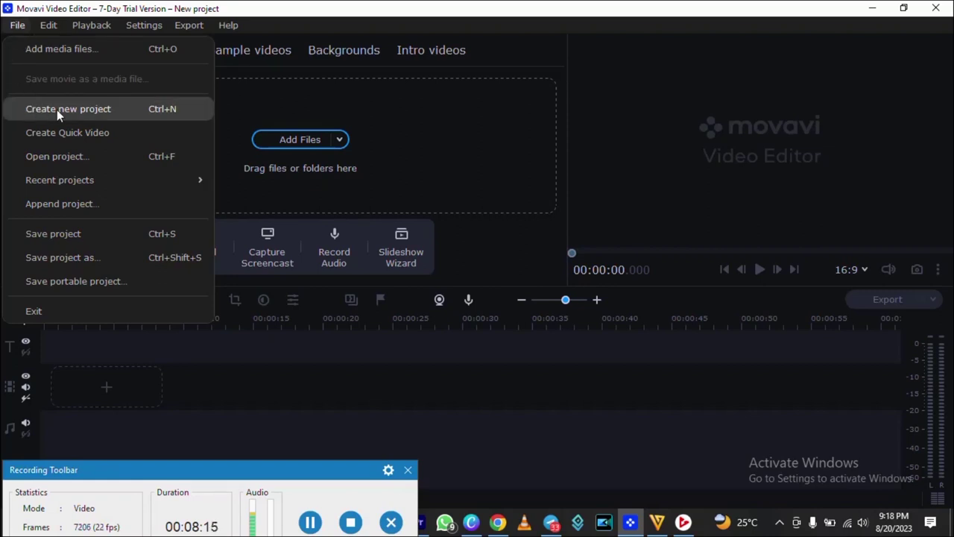
left_click(79, 110)
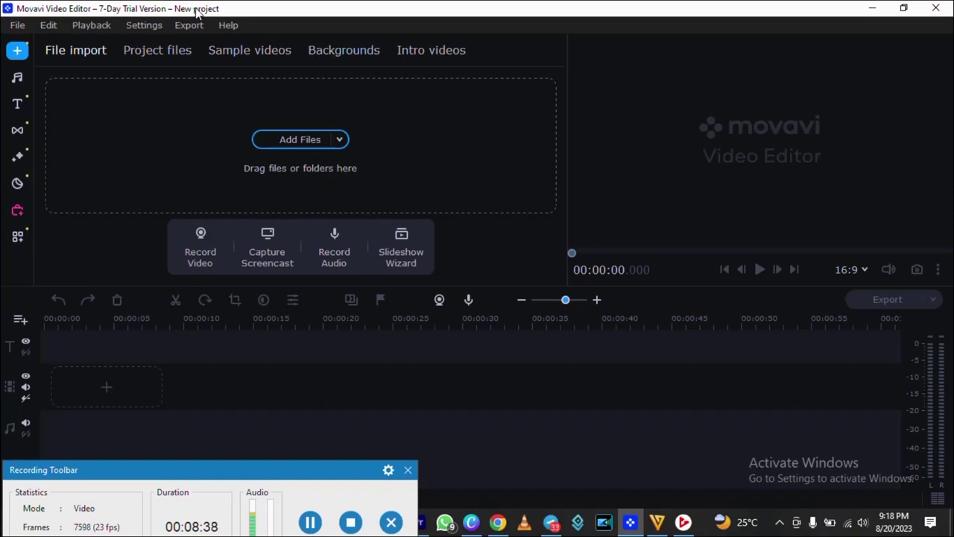
left_click(17, 27)
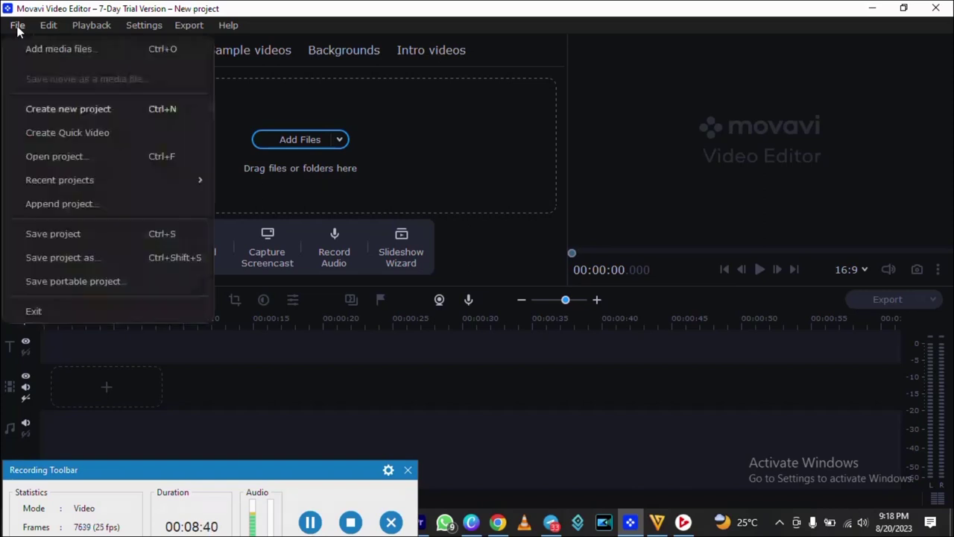
left_click(44, 109)
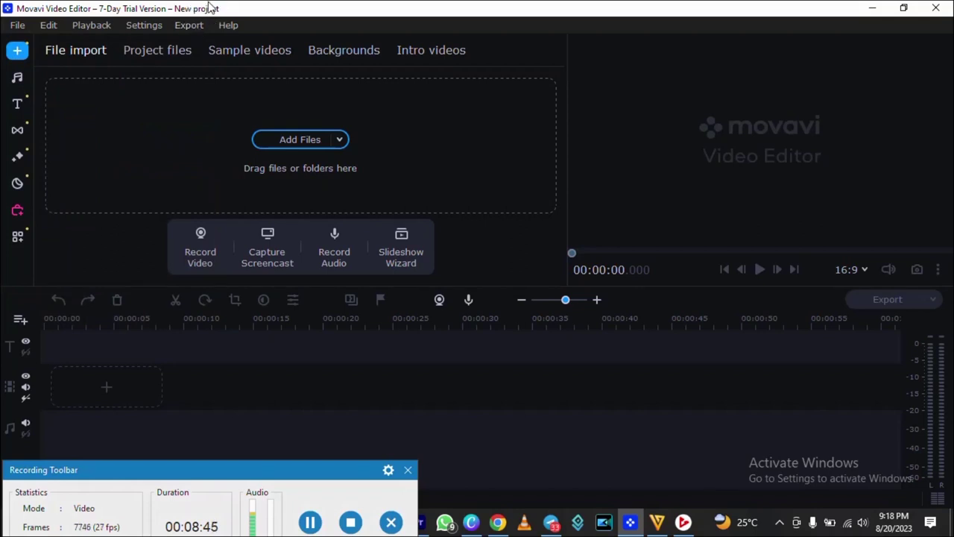
left_click(48, 25)
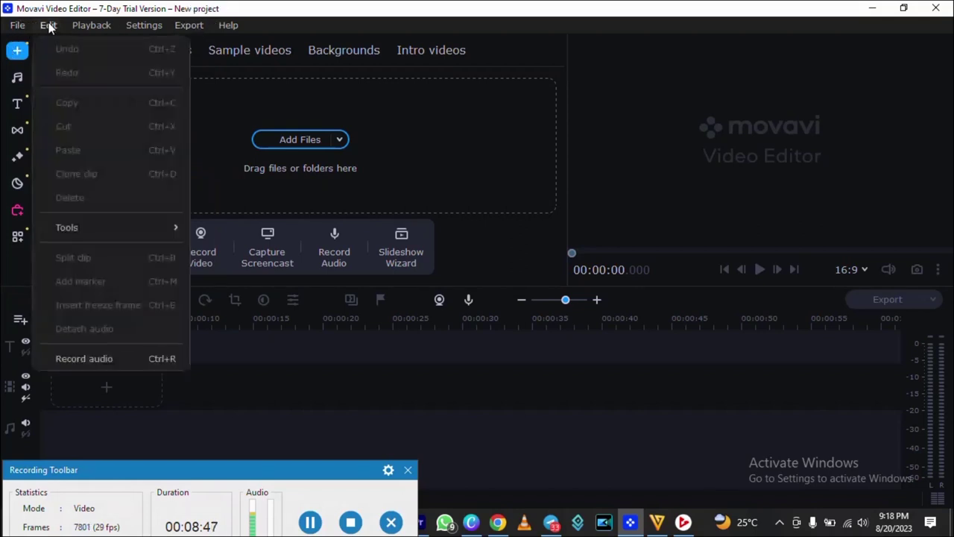
left_click(87, 25)
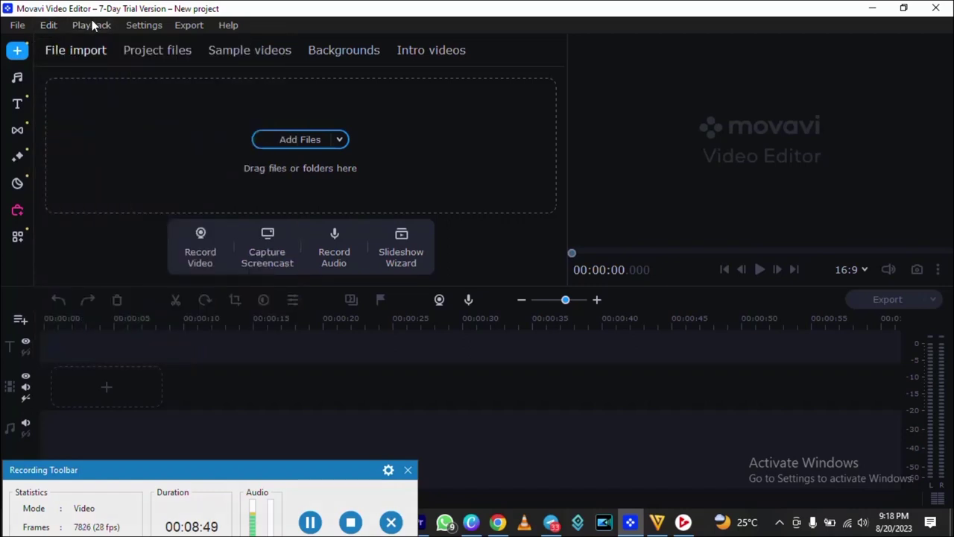
left_click(144, 25)
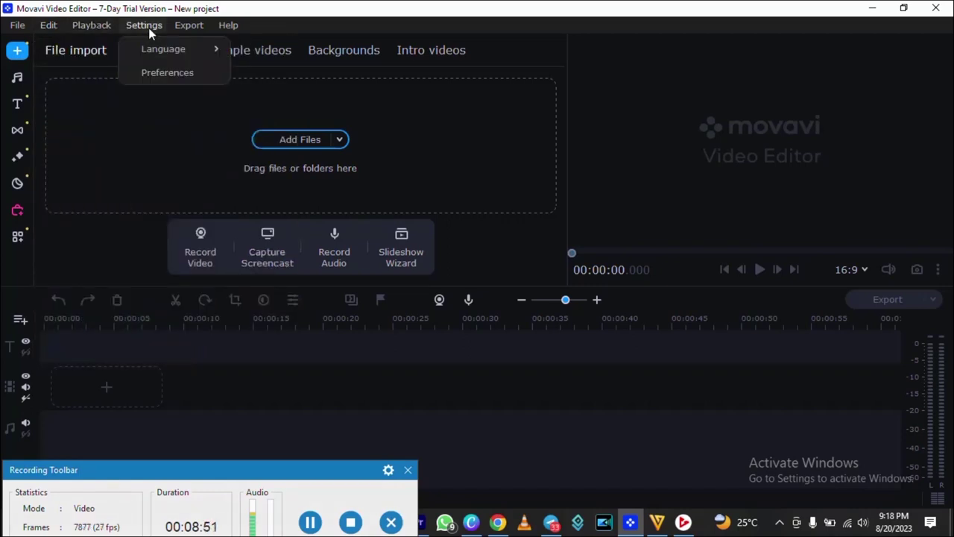
left_click(149, 28)
left_click(189, 26)
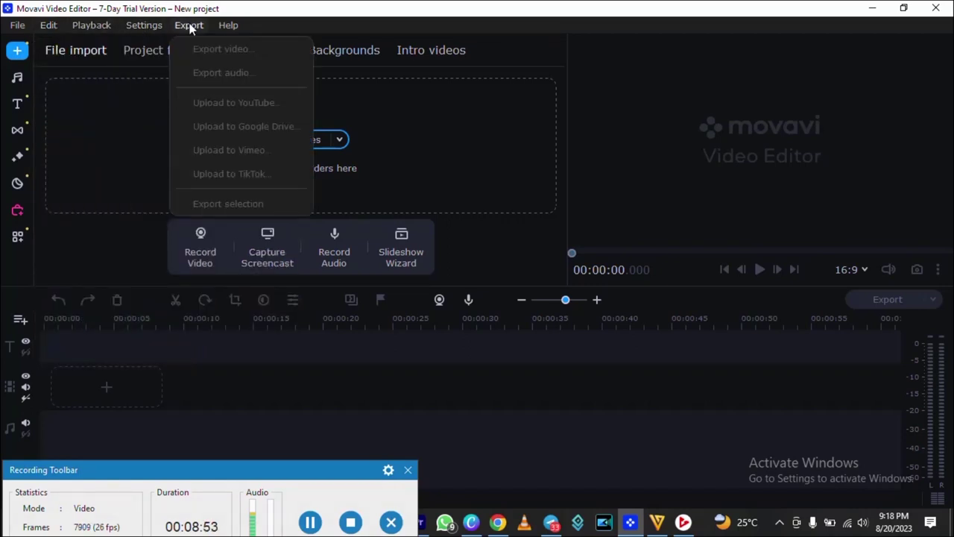
mouse_move(229, 26)
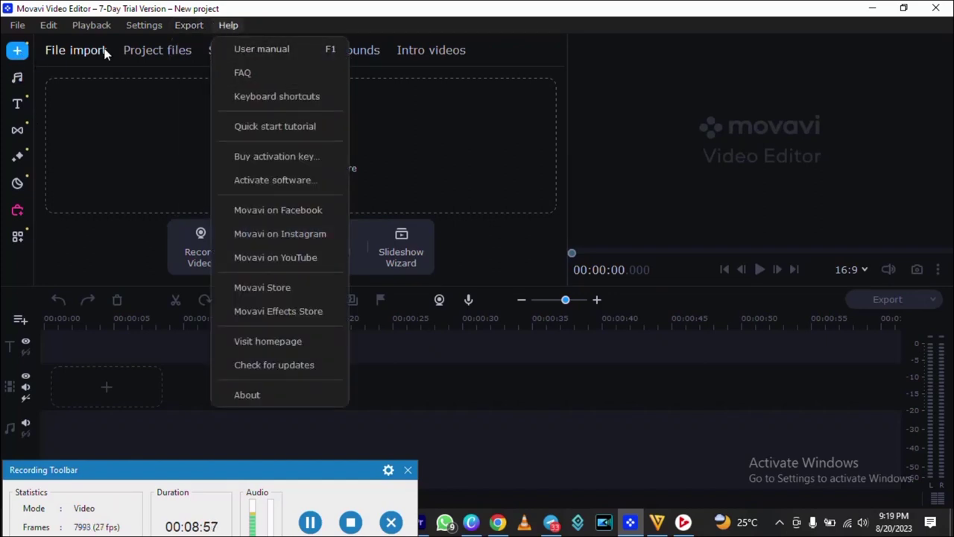
left_click(165, 43)
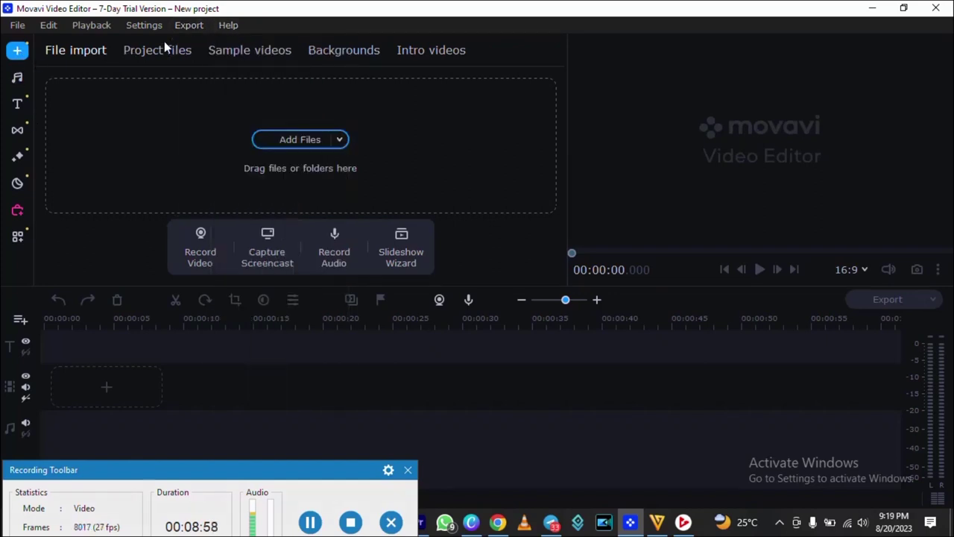
Download the Attention track from the music library and place it at the start of the timeline's audio track.
left_click(18, 77)
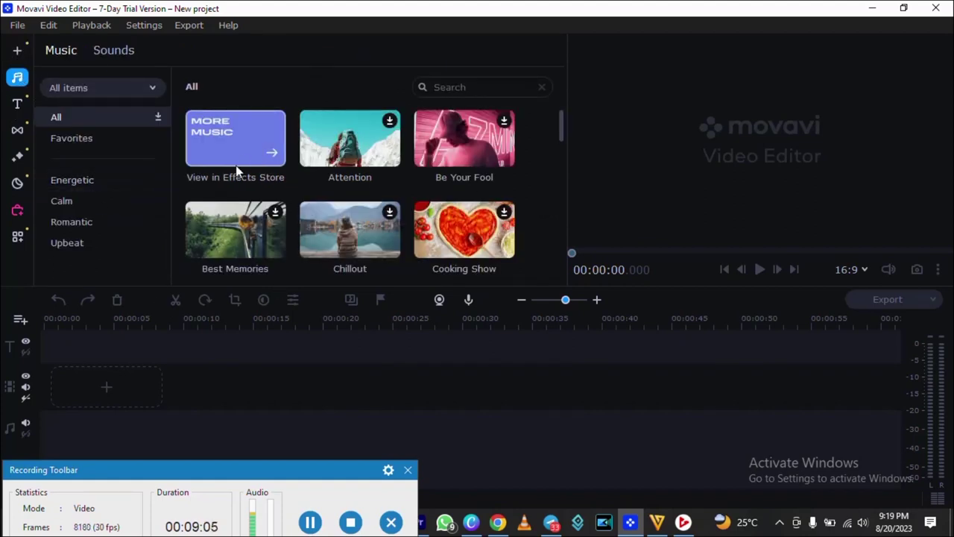
left_click(154, 89)
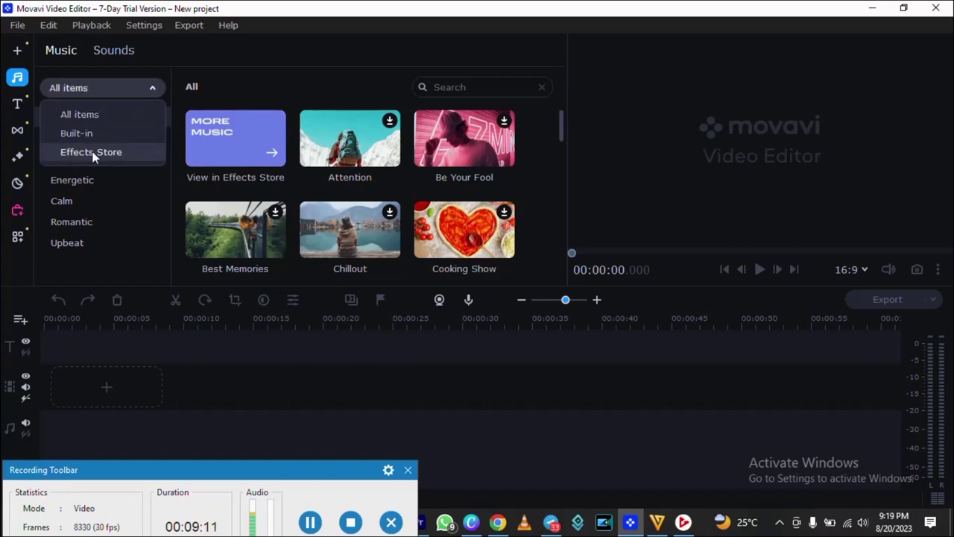
left_click(154, 88)
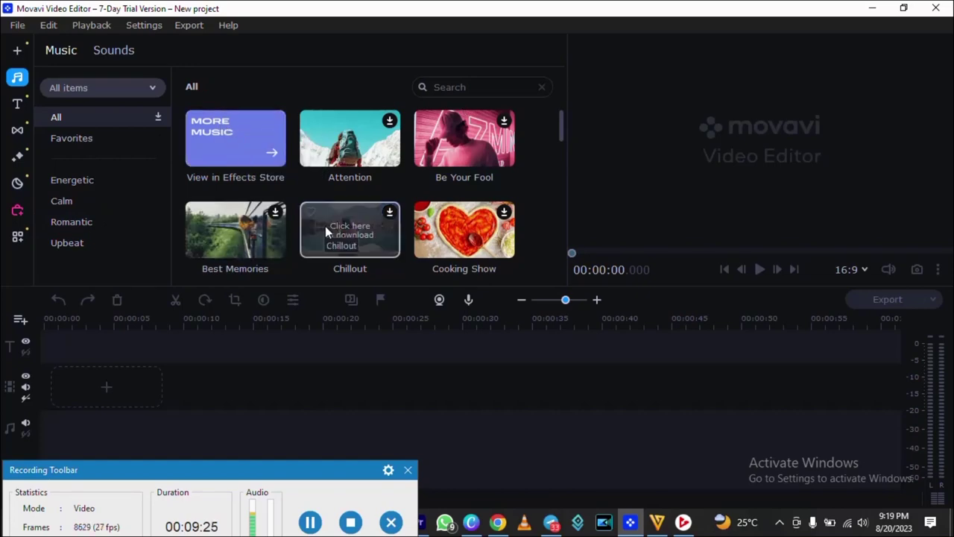
left_click(349, 138)
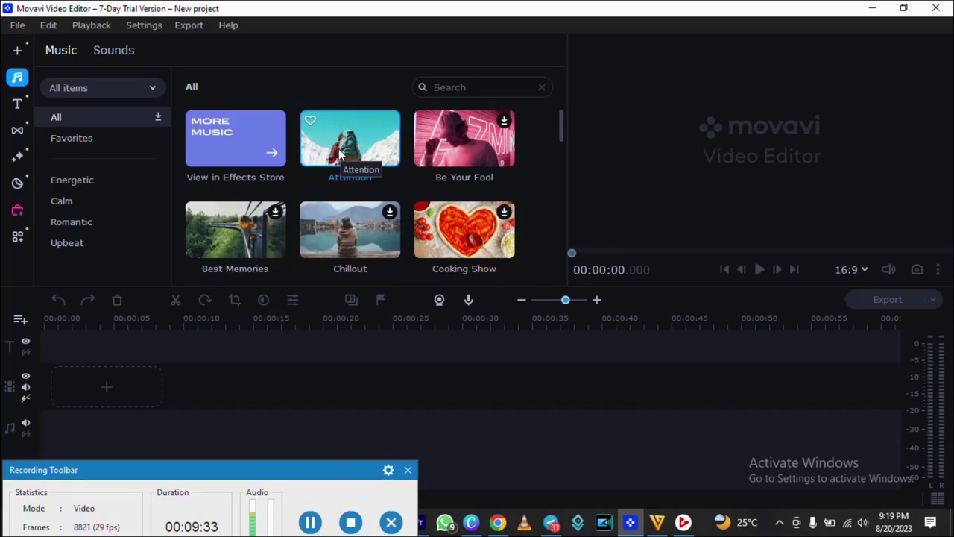
left_click_drag(377, 154, 360, 390)
left_click_drag(283, 348, 54, 364)
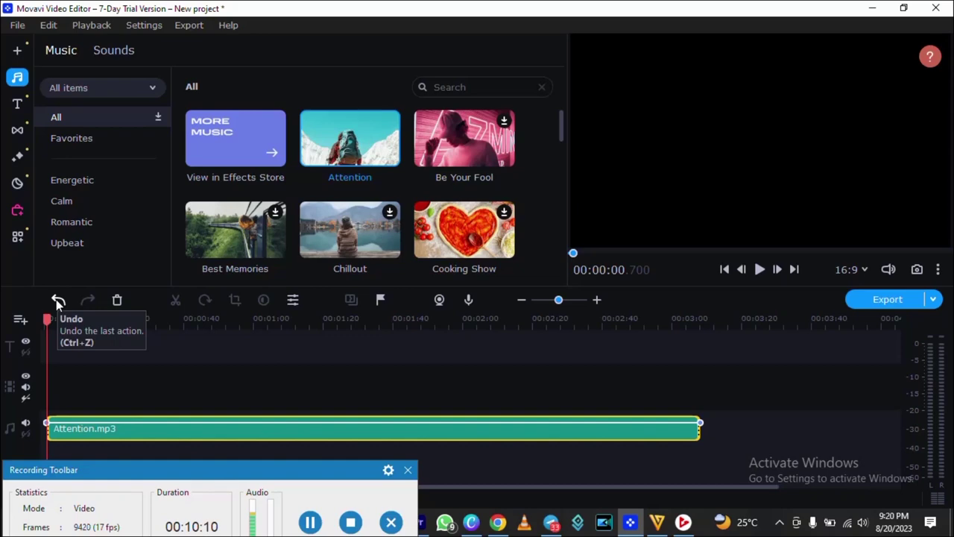
Place the playhead at 36 seconds and try to split the Attention music clip there.
left_click(170, 319)
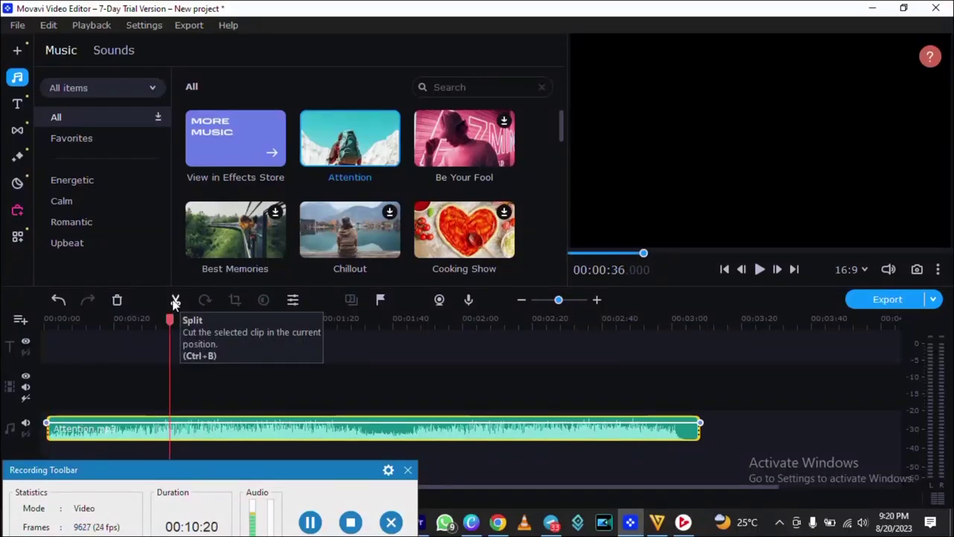
left_click(175, 302)
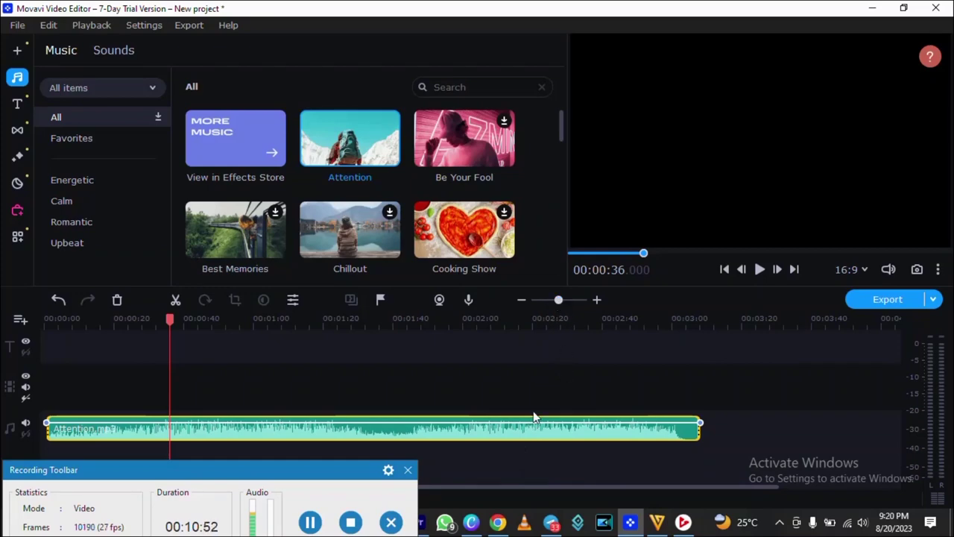
mouse_move(560, 301)
left_mouse_down()
mouse_move(550, 300)
mouse_move(583, 300)
mouse_move(543, 300)
mouse_move(559, 302)
left_mouse_up()
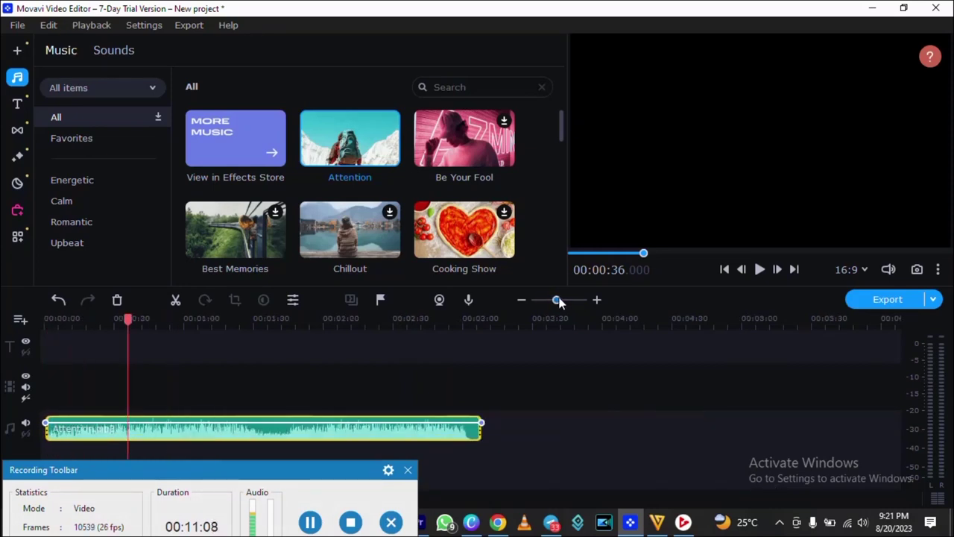
Examine the audio device and volume options for recording audio, and return to the file import options.
left_click(468, 304)
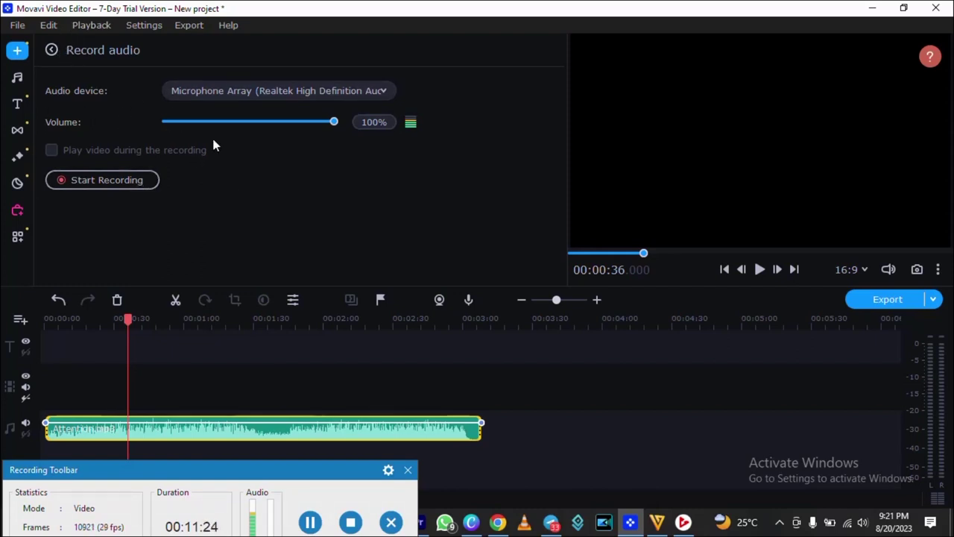
left_click(52, 50)
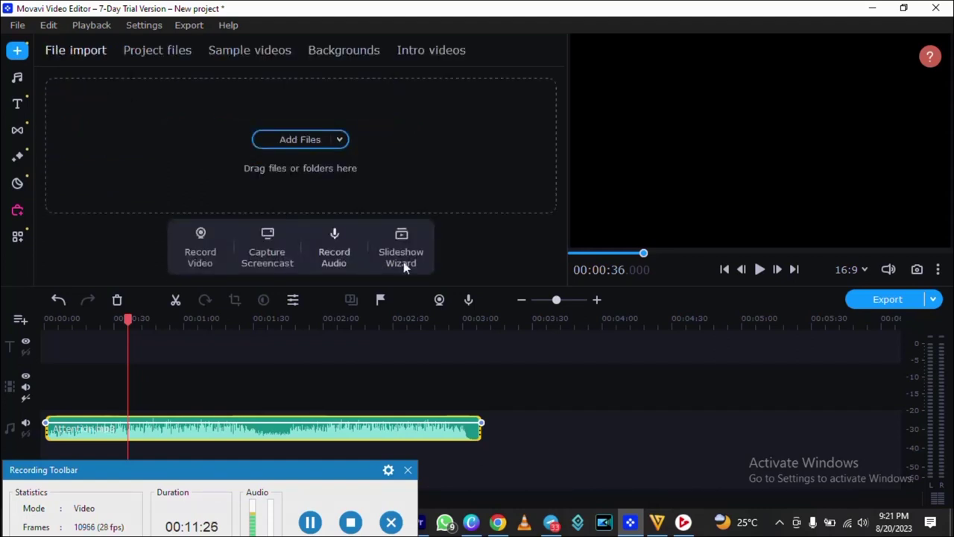
left_click(439, 300)
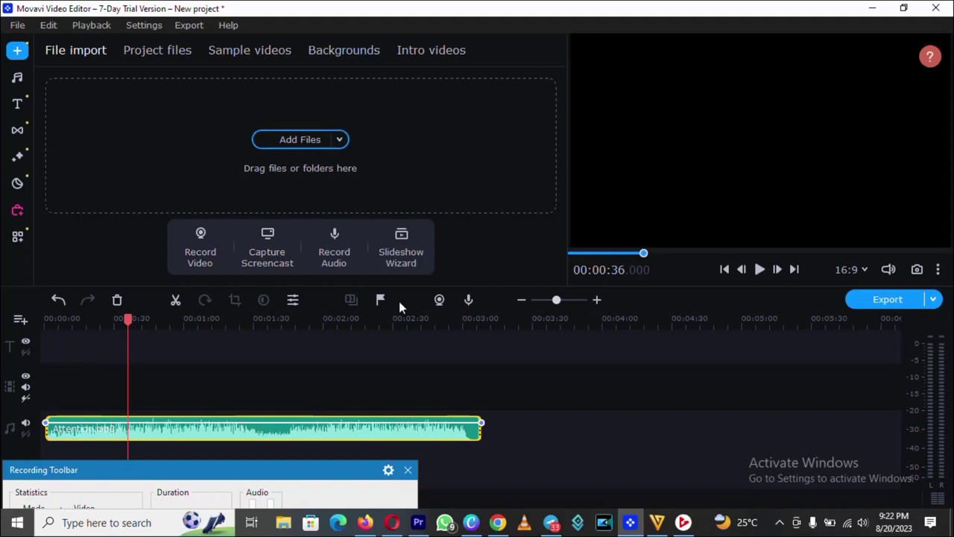
left_click(234, 482)
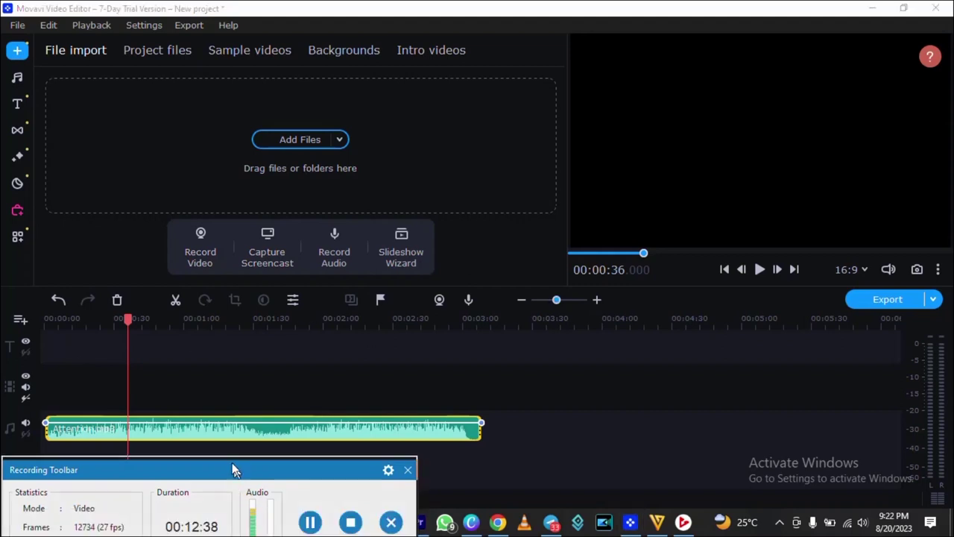
mouse_move(232, 464)
left_mouse_down()
mouse_move(234, 450)
mouse_move(236, 481)
left_mouse_up()
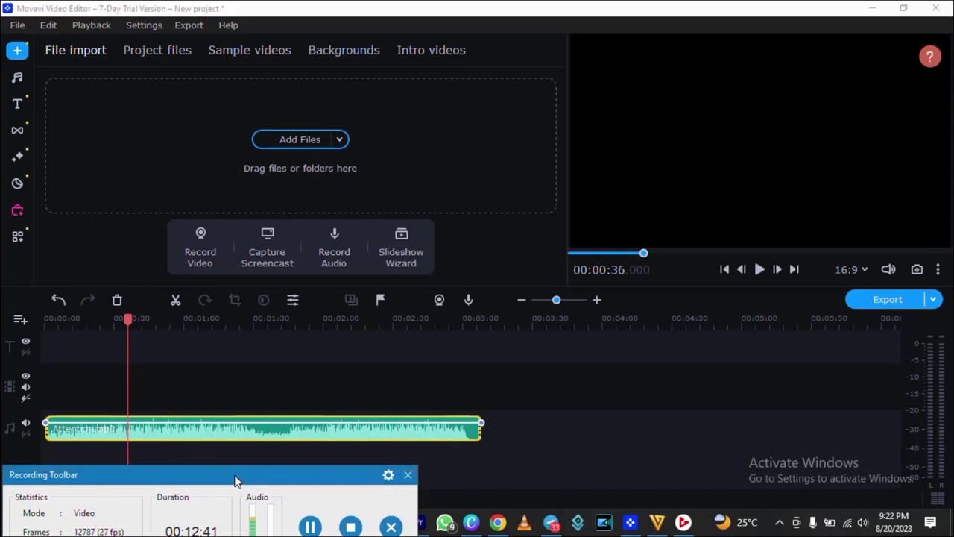
Play the music from about 50 seconds while muting and unmuting the audio track, and leave the track muted.
left_click(27, 423)
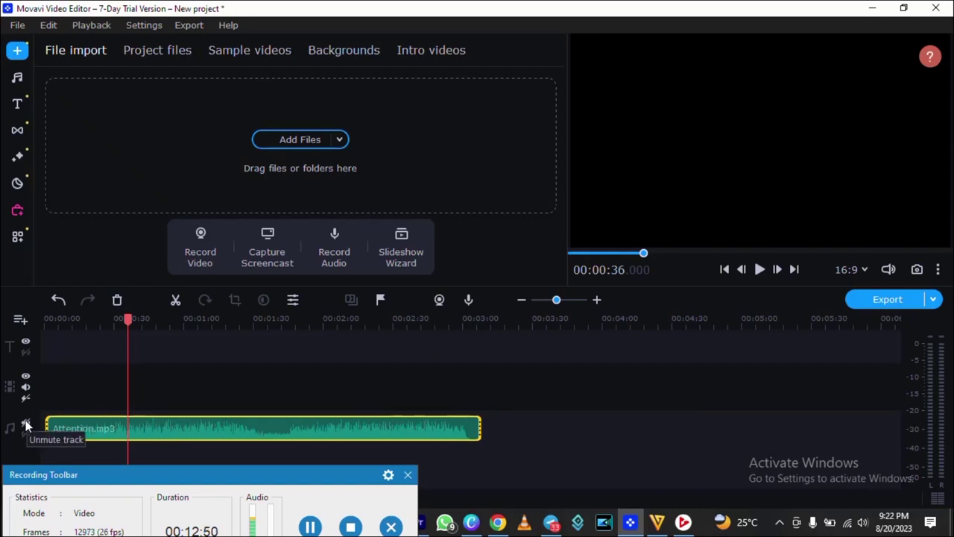
left_click(159, 313)
key("space")
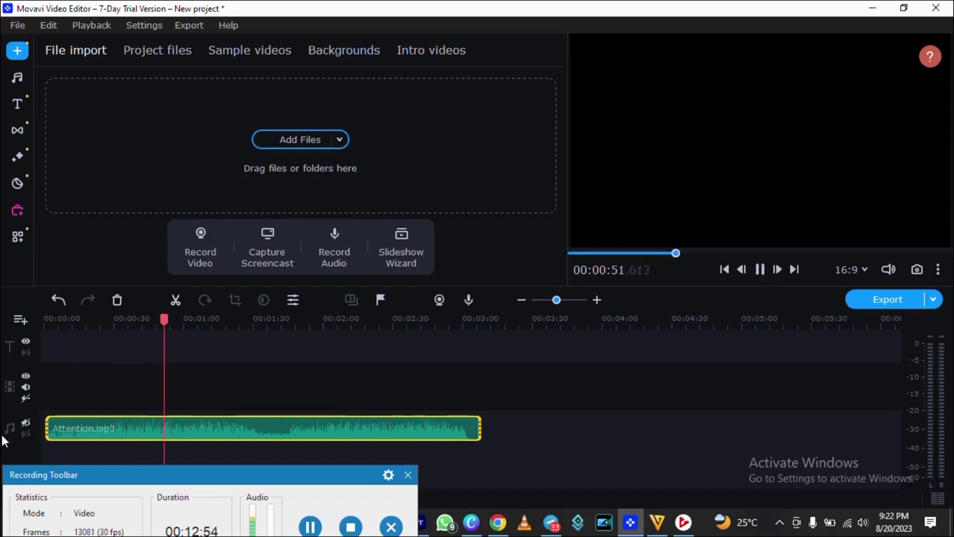
left_click(26, 424)
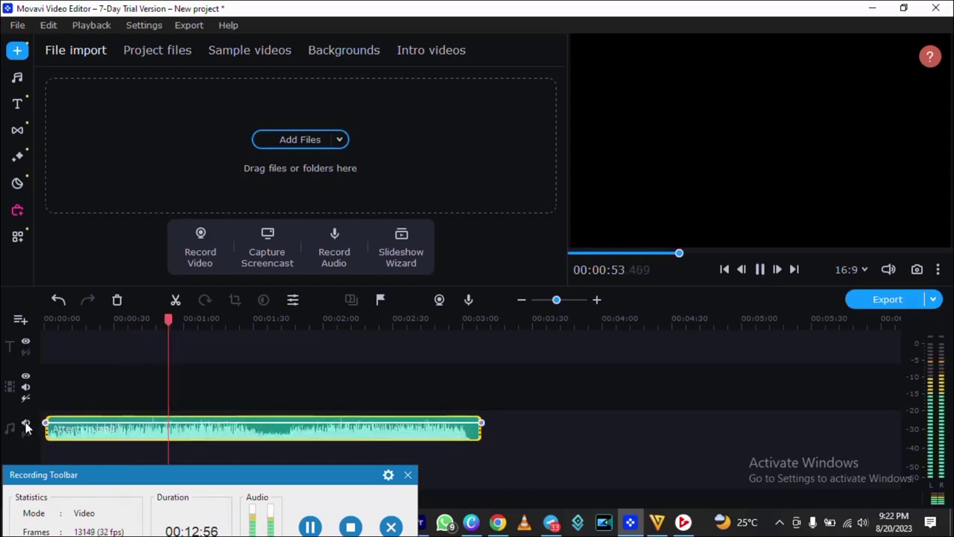
left_click(26, 425)
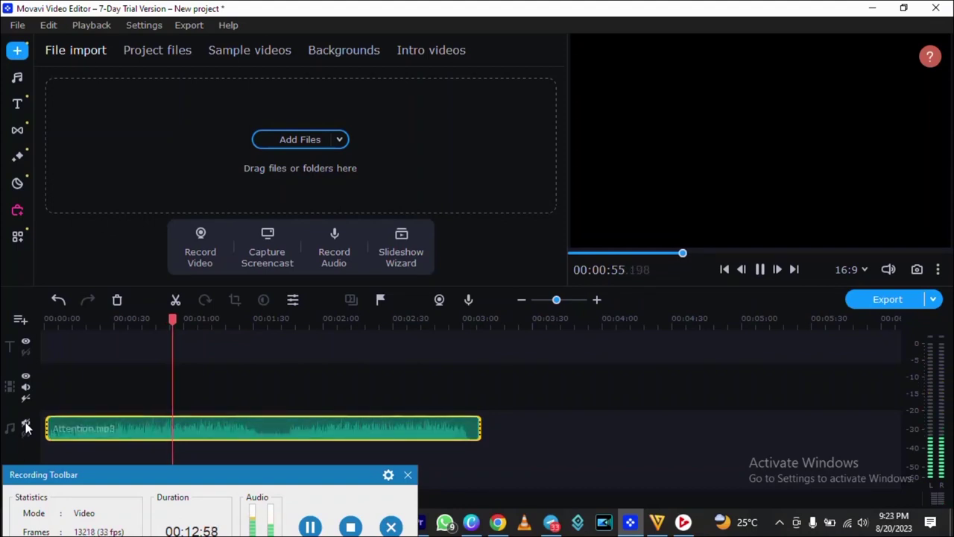
left_click(26, 425)
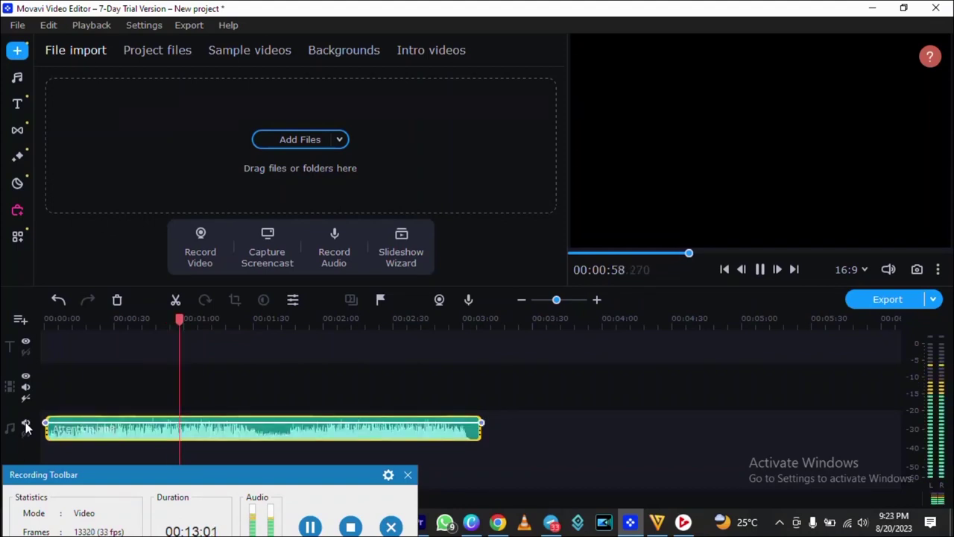
left_click(26, 425)
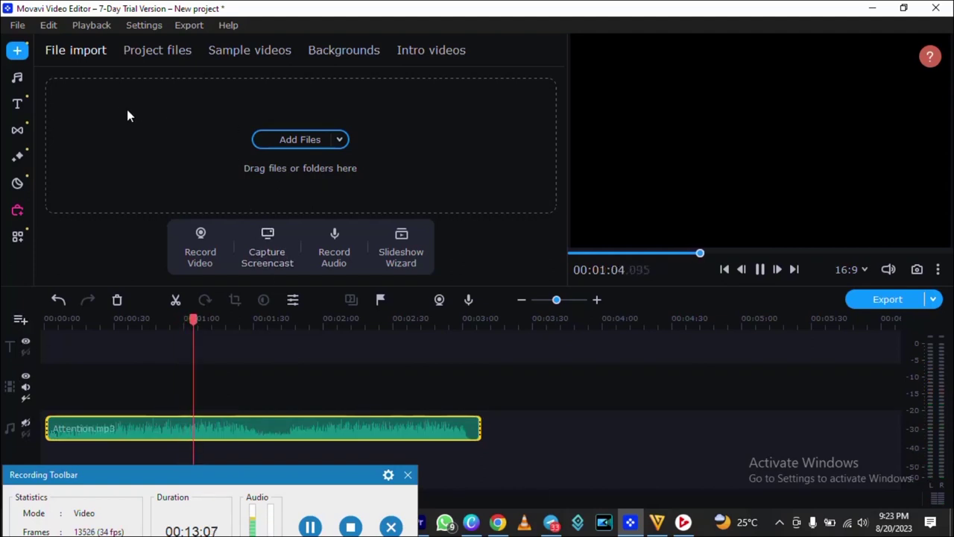
Import TRAVEL AND TOUR.mp4 from the Desktop and place it on the video track at about 15 seconds.
left_click(302, 137)
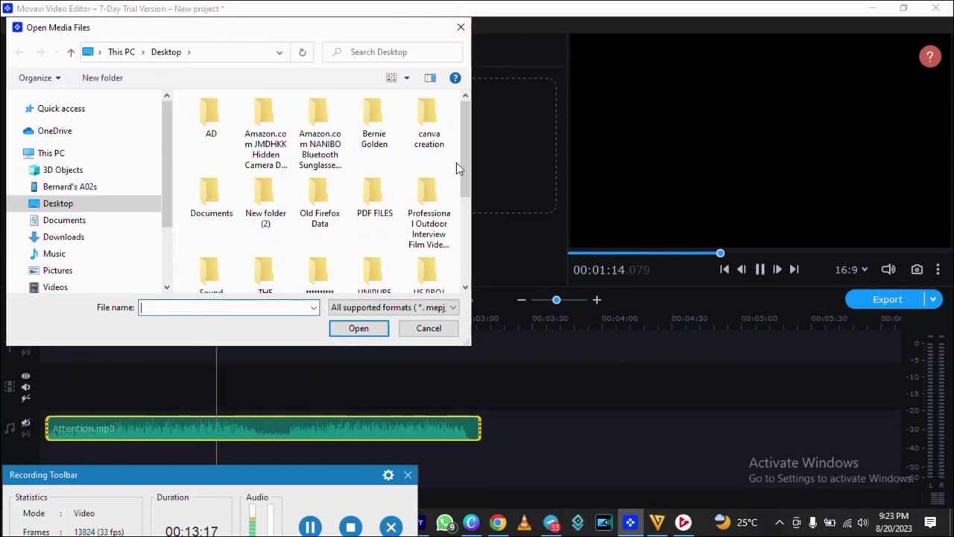
left_click_drag(468, 153, 466, 266)
double_click(369, 250)
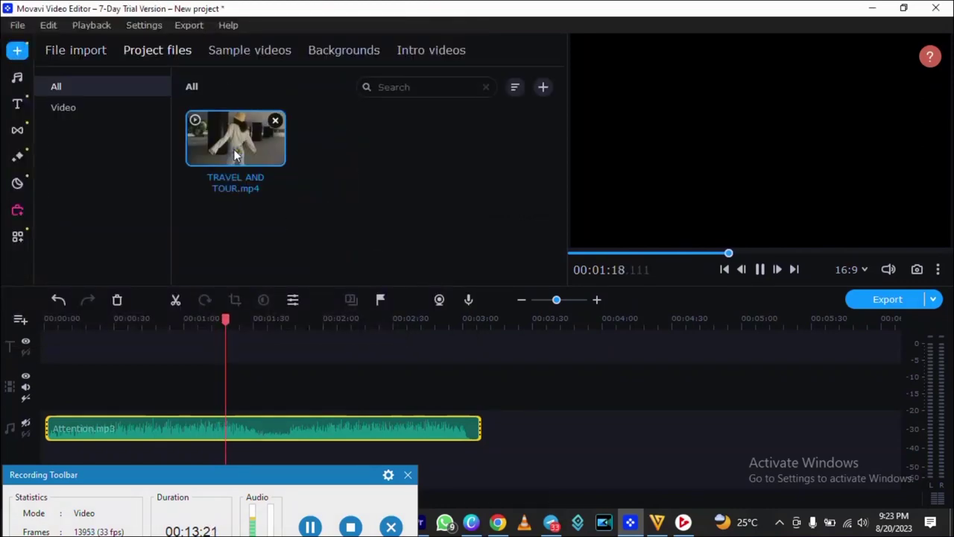
left_click_drag(235, 154, 83, 365)
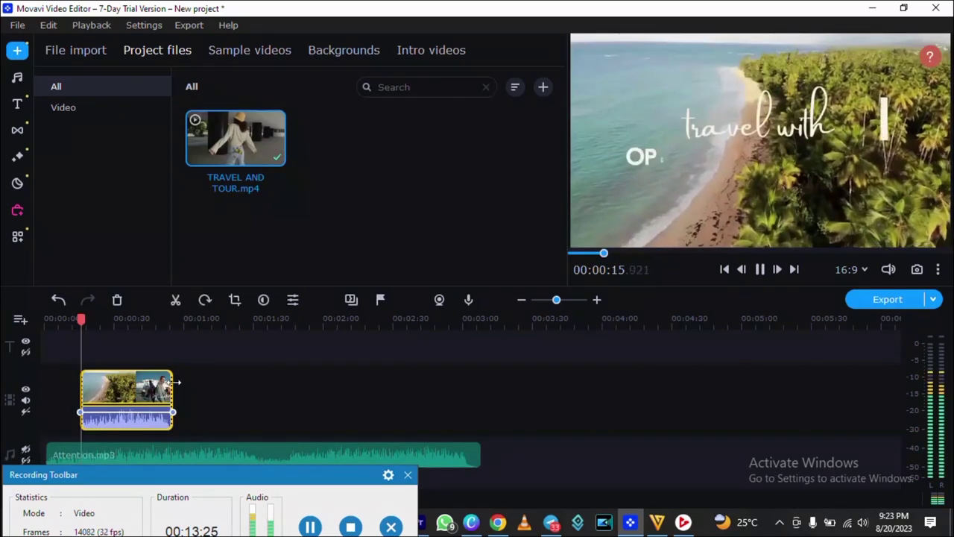
Pause the video preview, play the timeline from about 1:10, and select the Attention music clip for playback.
left_click(759, 269)
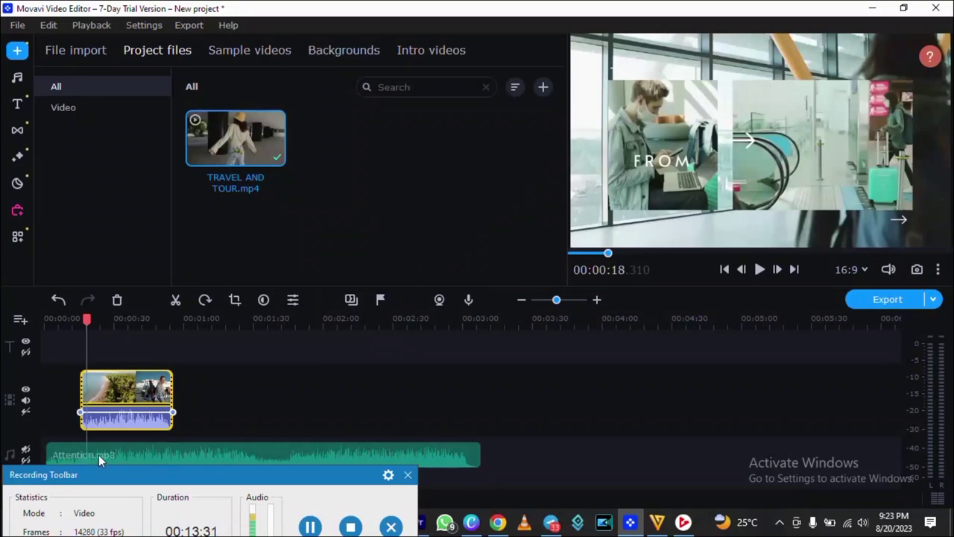
left_click(205, 318)
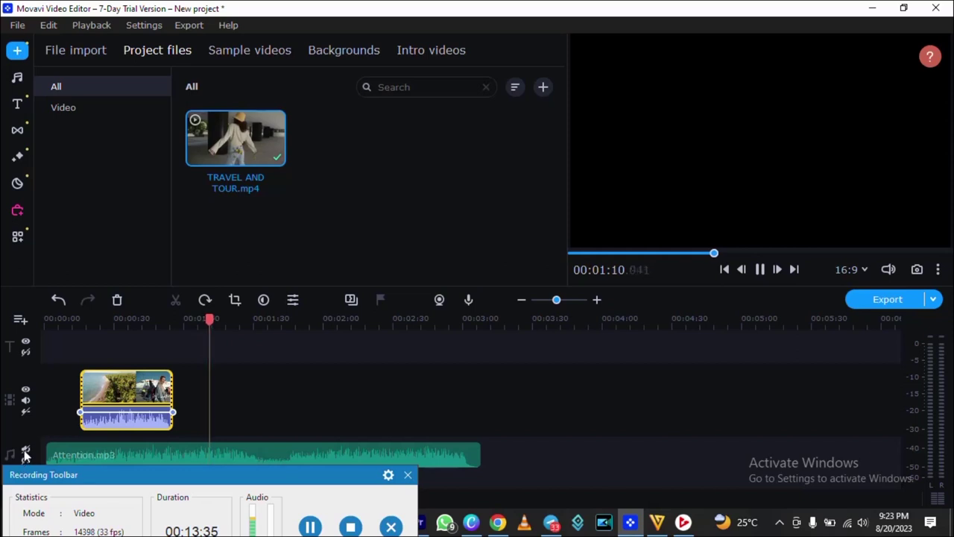
left_click(169, 451)
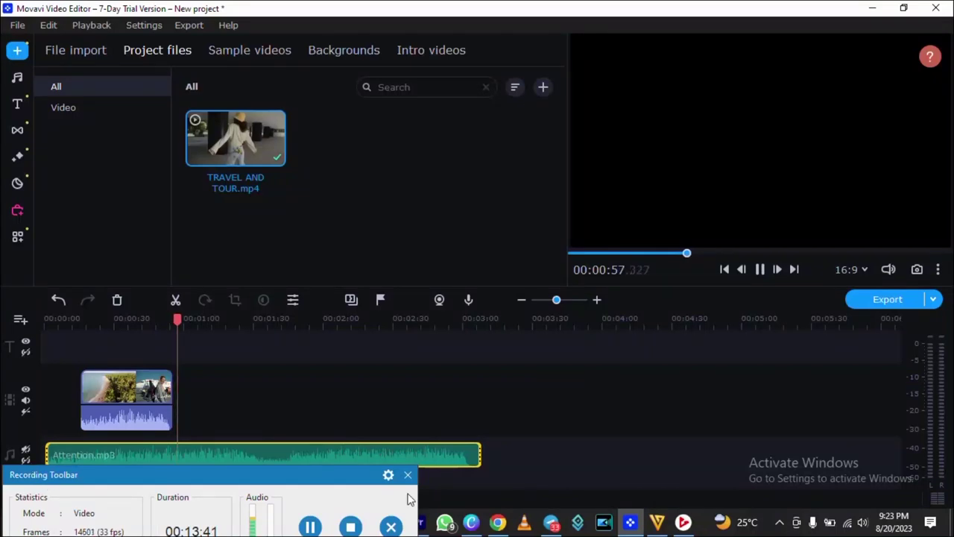
left_click(301, 473)
left_click_drag(303, 473, 296, 477)
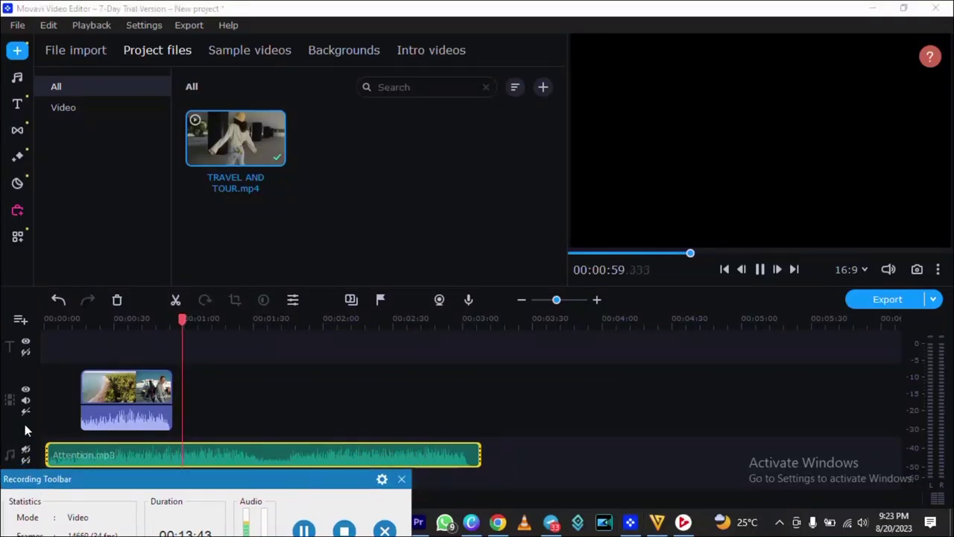
Turn on automatic gap closing for the video track to pull the TRAVEL AND TOUR clip to the timeline start.
left_click(142, 406)
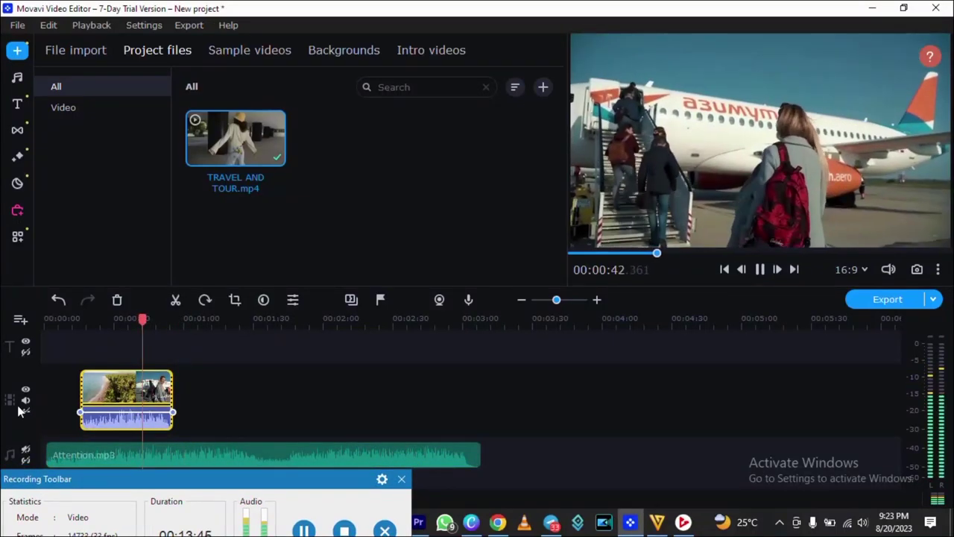
left_click_drag(141, 406, 22, 415)
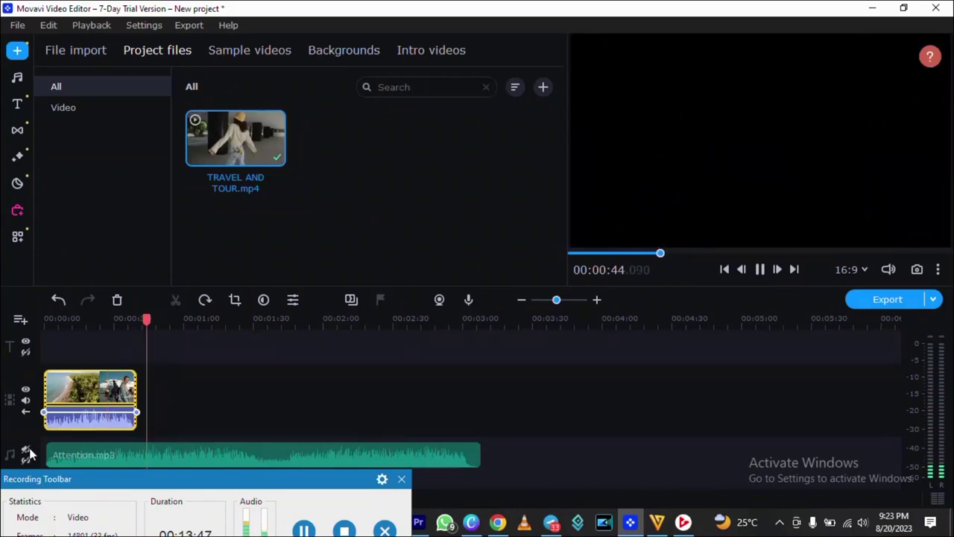
Cut the Attention clip from the audio track and undo the cut.
right_click(103, 450)
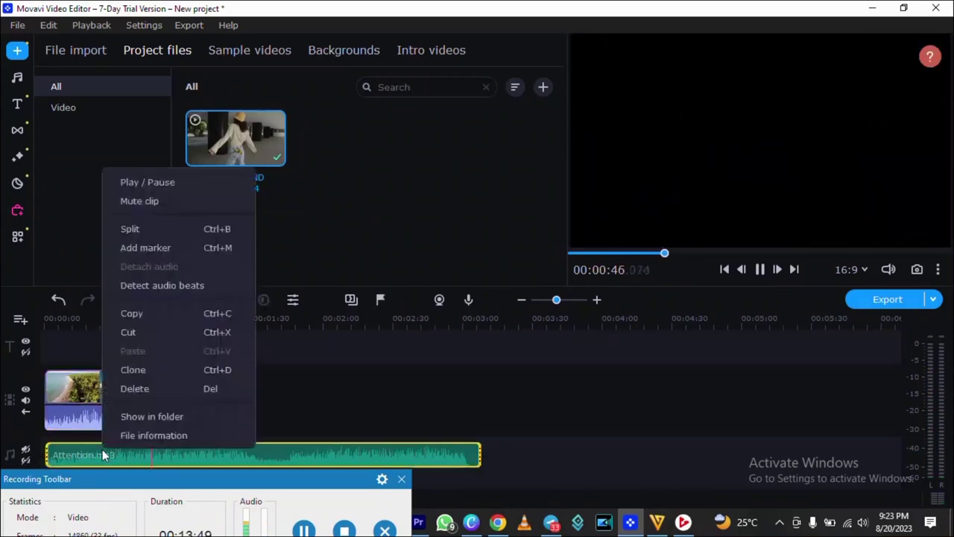
left_click(117, 338)
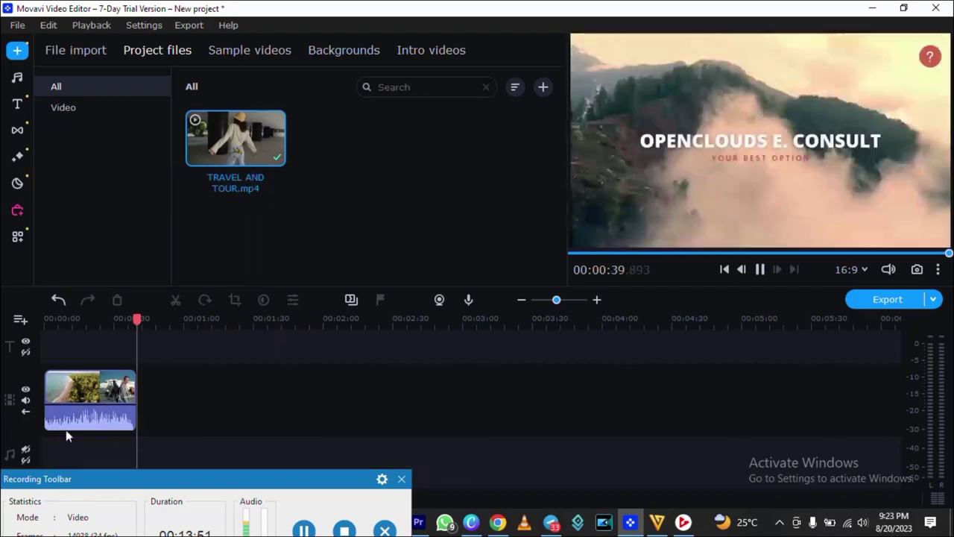
left_click(59, 299)
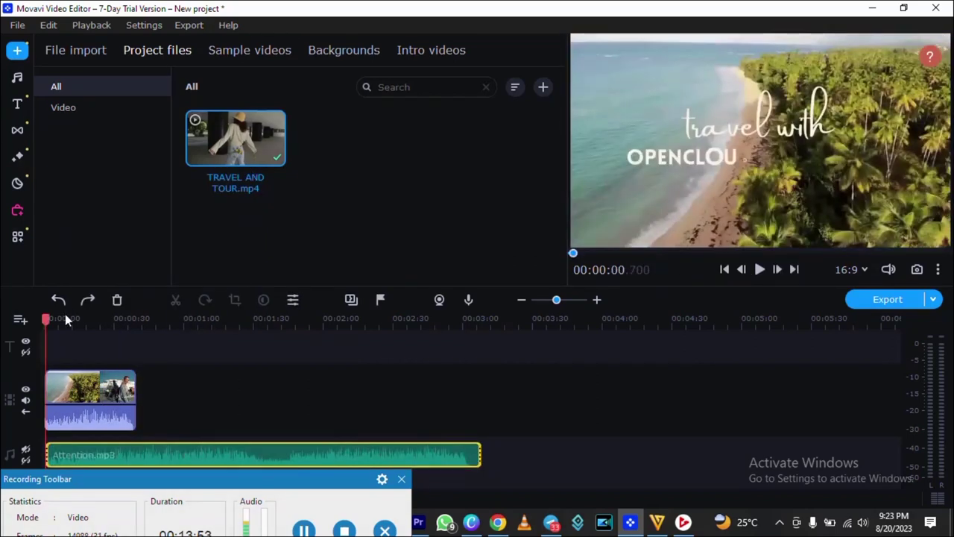
Place the playhead at the video clip's end, about 39.9 seconds, and cut the Attention clip from the audio track.
left_click(65, 317)
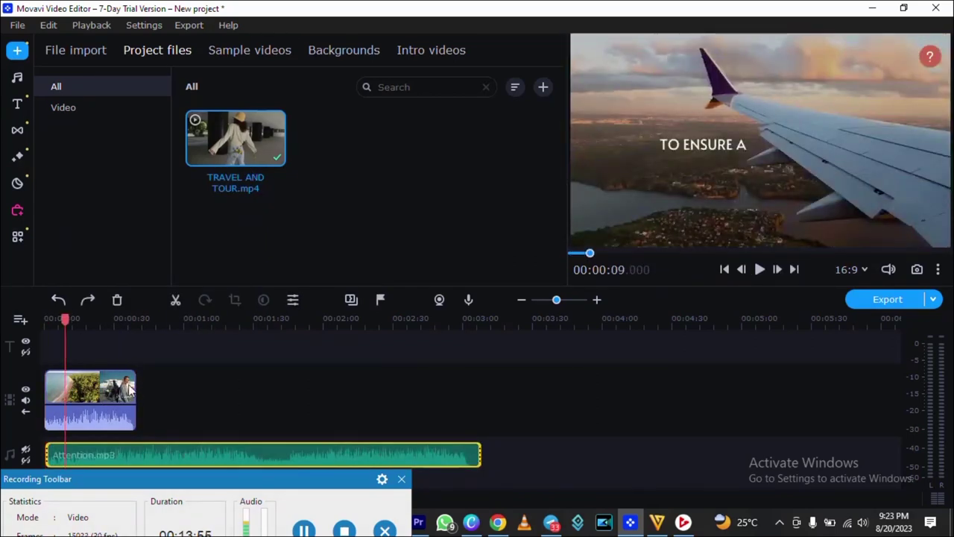
left_click(129, 384)
left_click(137, 382)
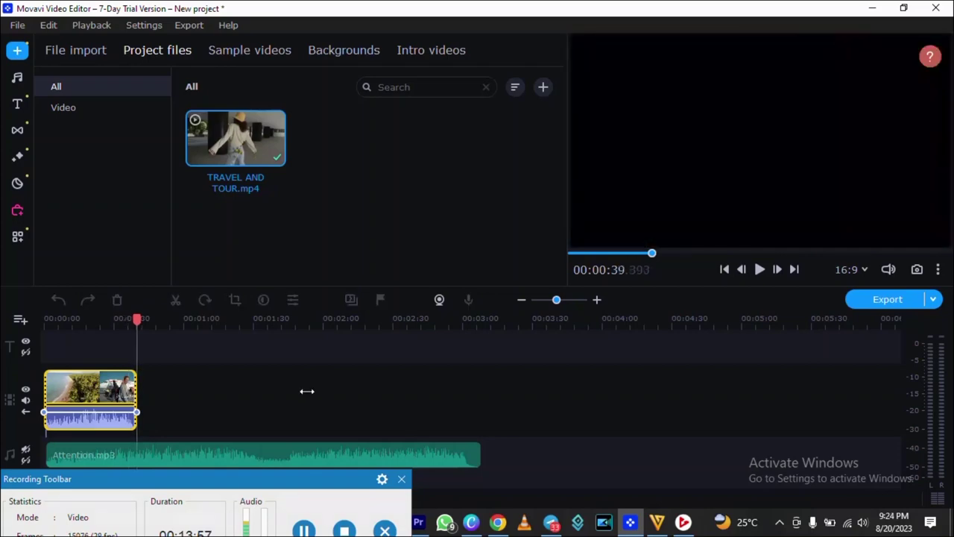
right_click(137, 453)
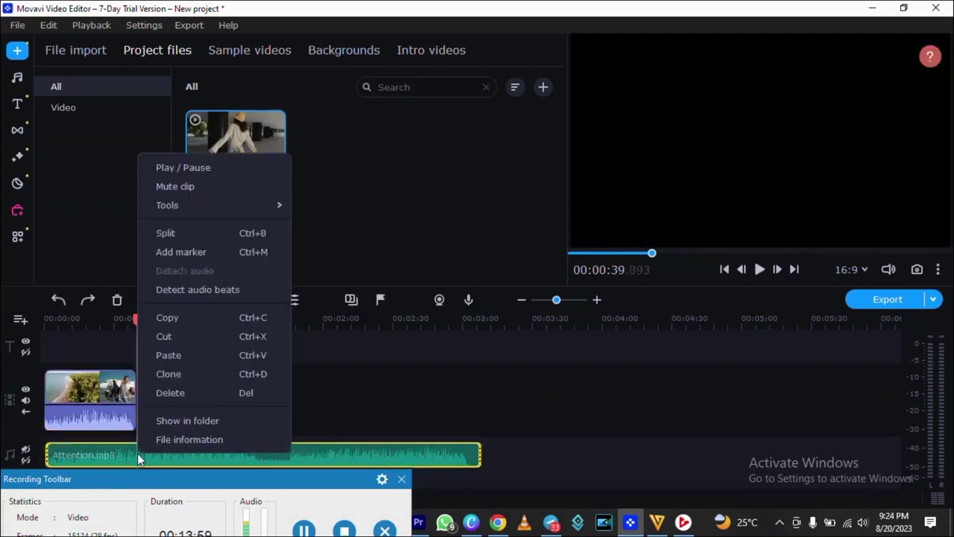
left_click(166, 331)
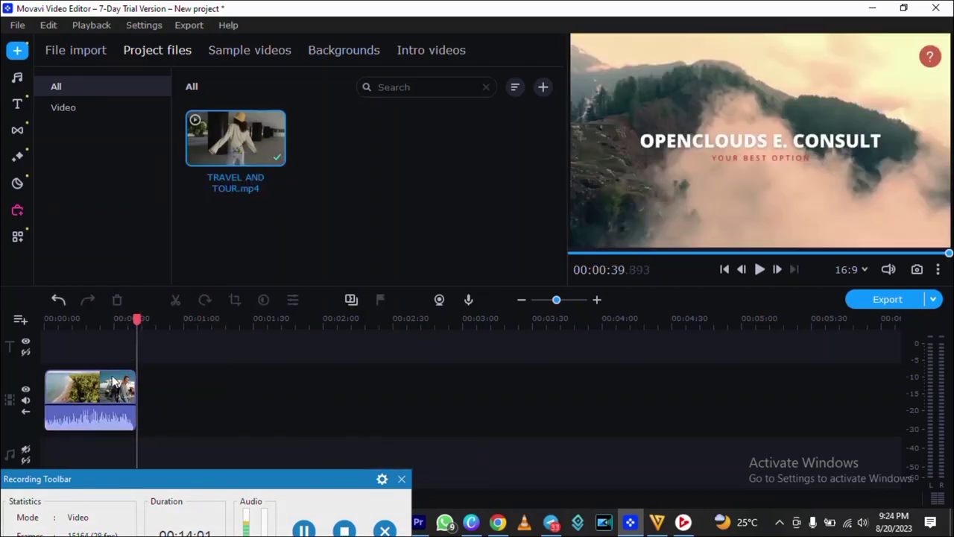
Examine the video clip up to its end at different timeline zoom levels, finishing with the whole clip in view.
left_click(116, 388)
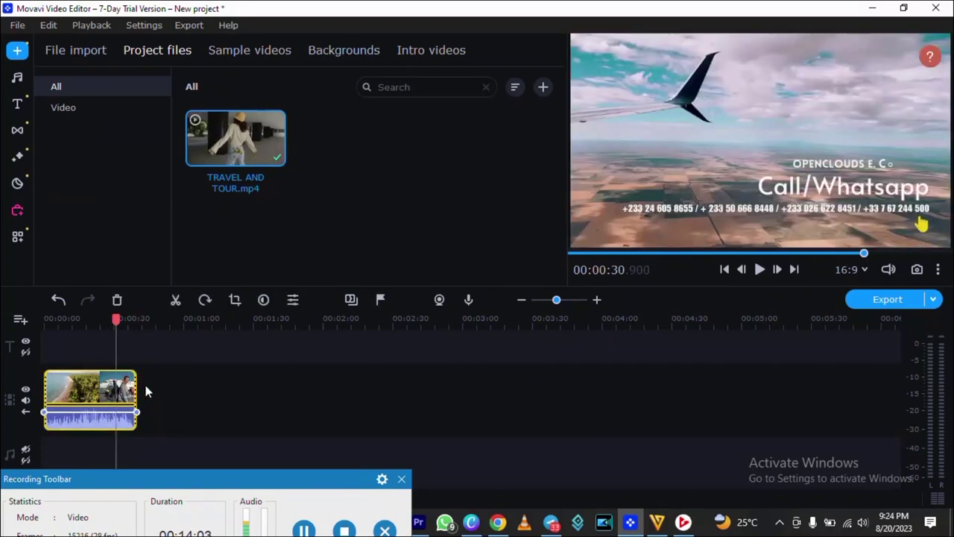
left_click(137, 386)
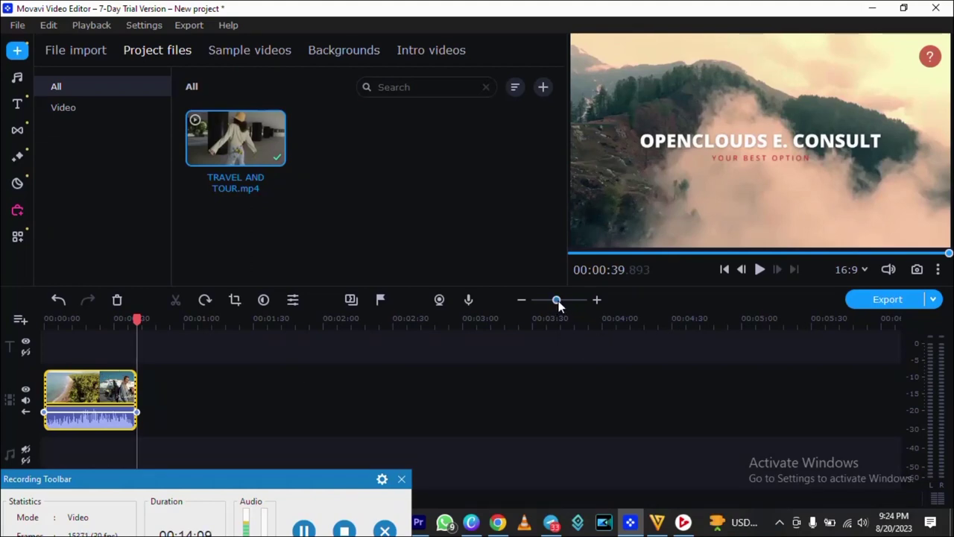
left_click_drag(559, 304, 571, 301)
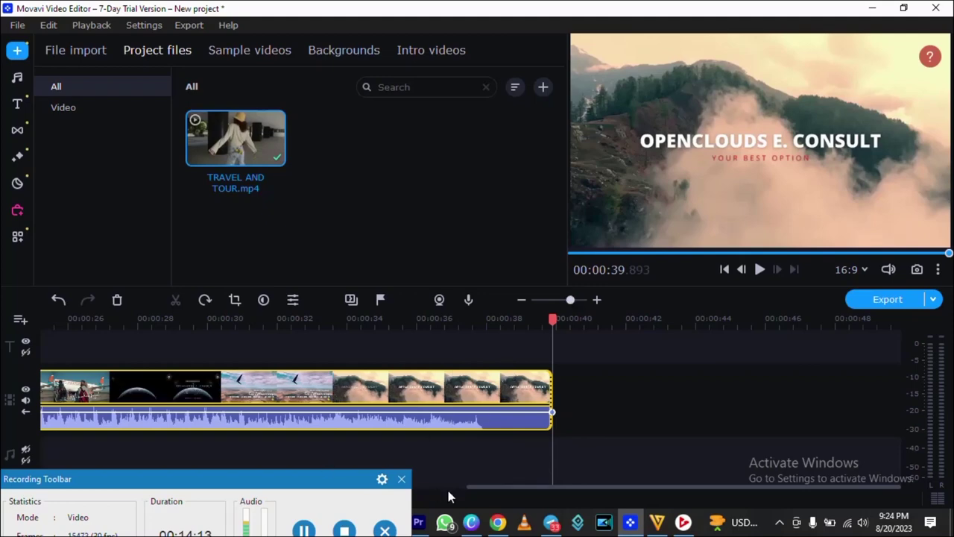
scroll(475, 477, "up", 3)
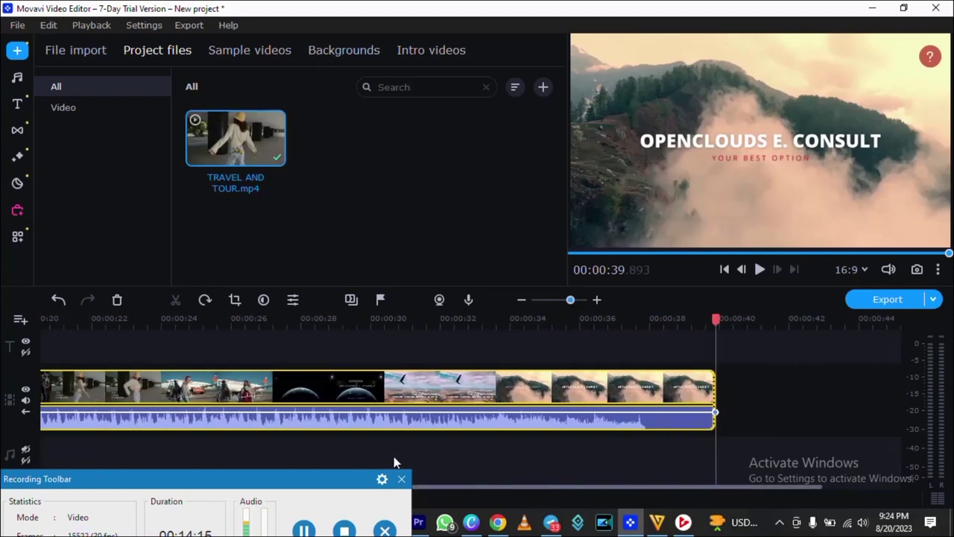
scroll(394, 453, "down", 1)
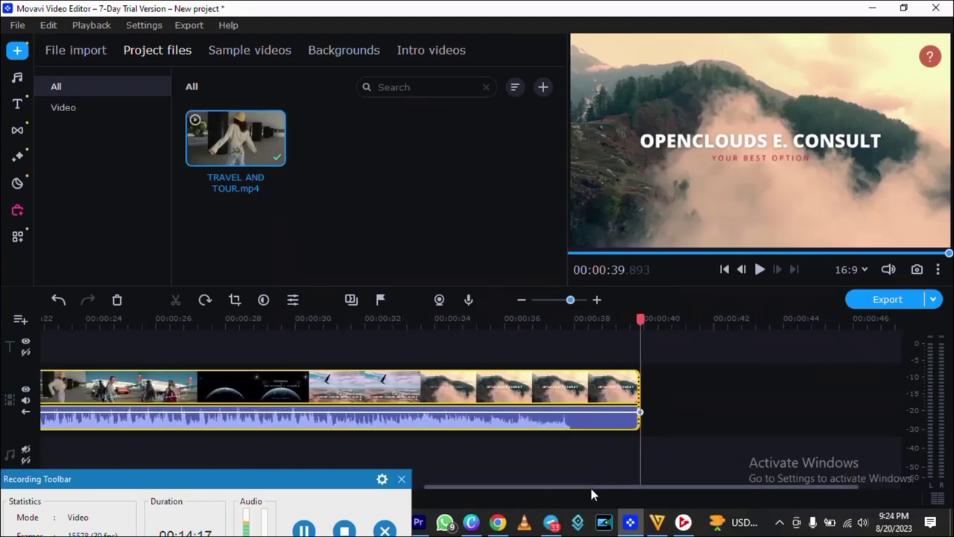
left_click_drag(589, 489, 703, 511)
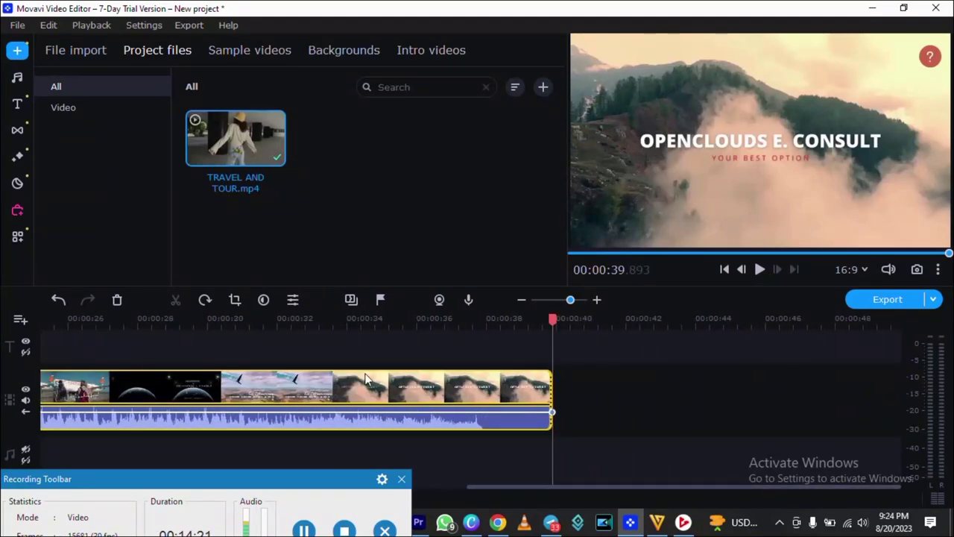
left_click_drag(571, 300, 563, 301)
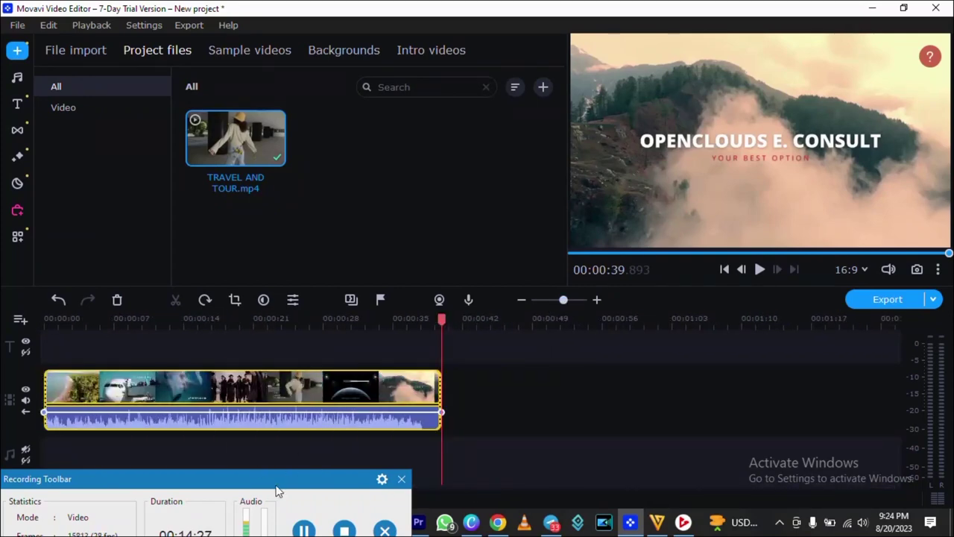
Play the video clip from about 18 seconds and pause it at about 20 seconds.
left_click_drag(275, 492, 291, 471)
left_click(230, 319)
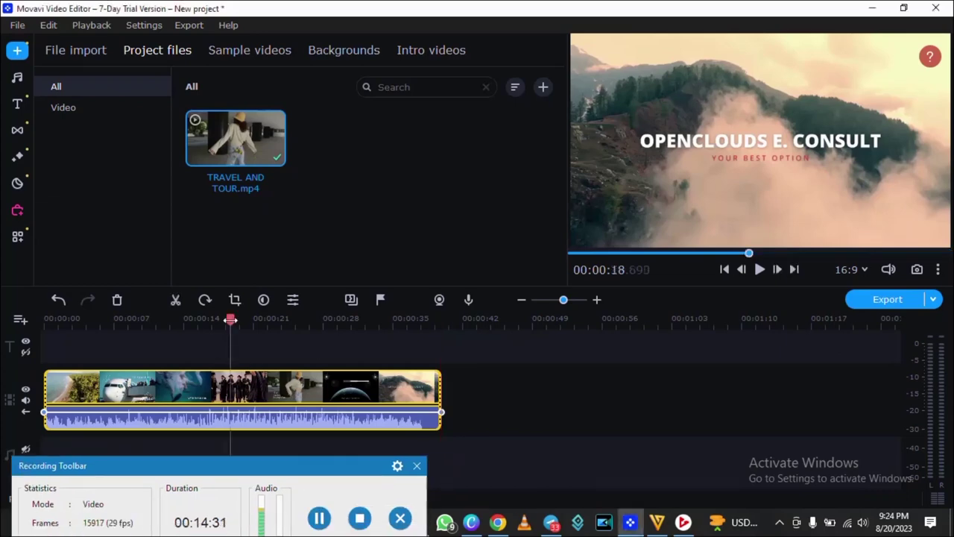
key("space")
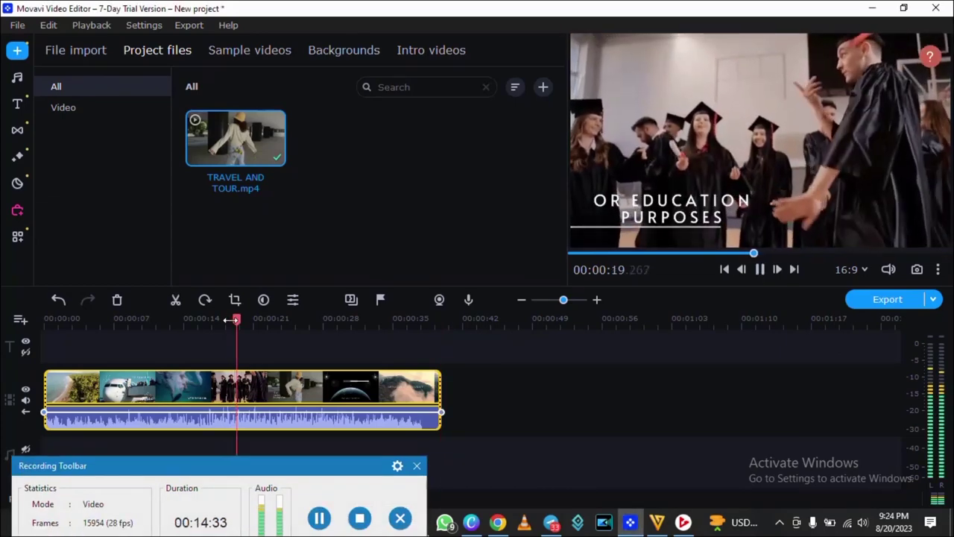
key("space")
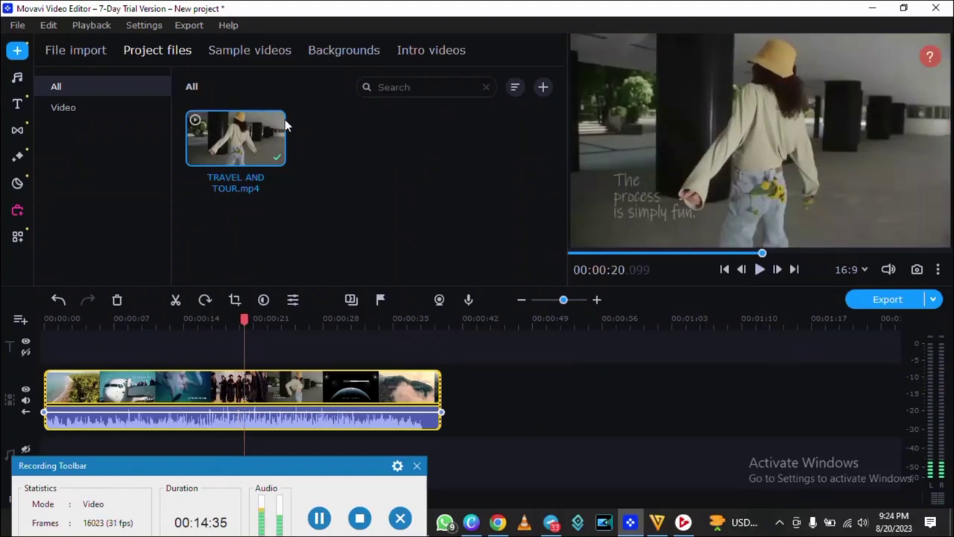
Preview the Attention track in the music library for about 2 seconds.
left_click(17, 78)
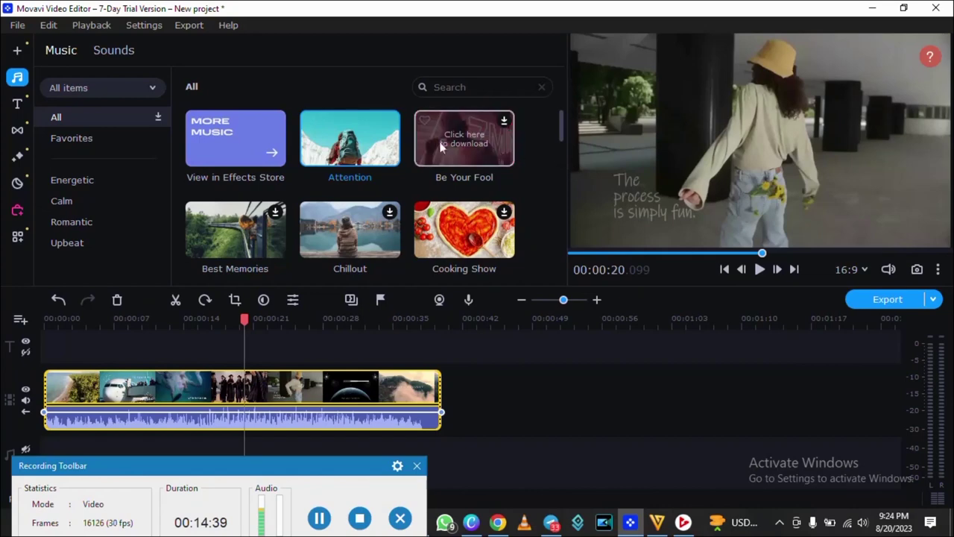
left_click(332, 153)
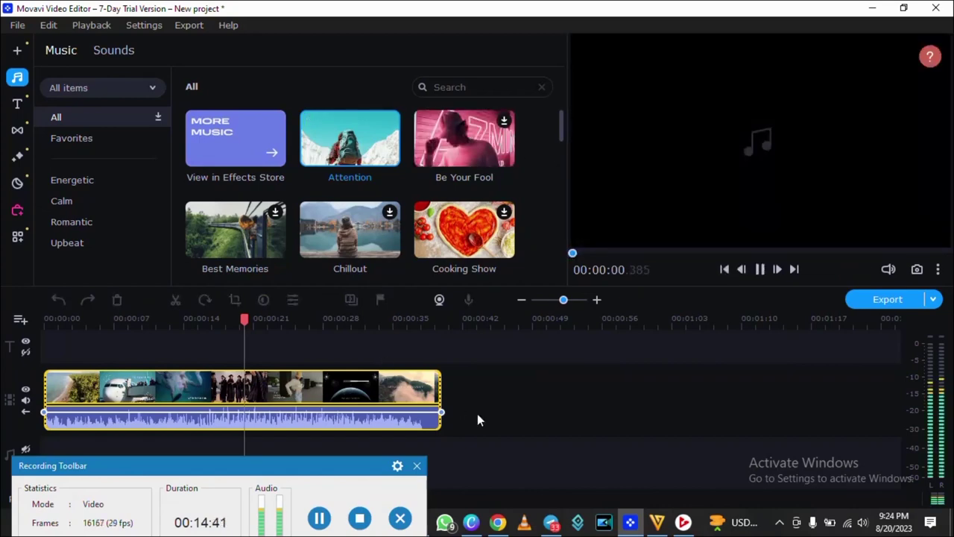
left_click(760, 270)
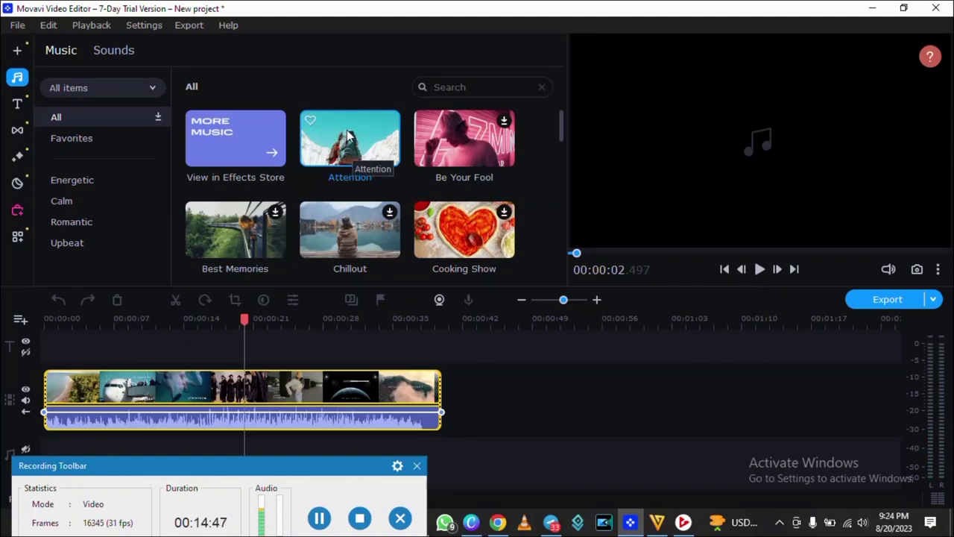
Try the Attention music right after the video clip at about 39.9 seconds, and cut it from the audio track.
left_click_drag(345, 138, 446, 381)
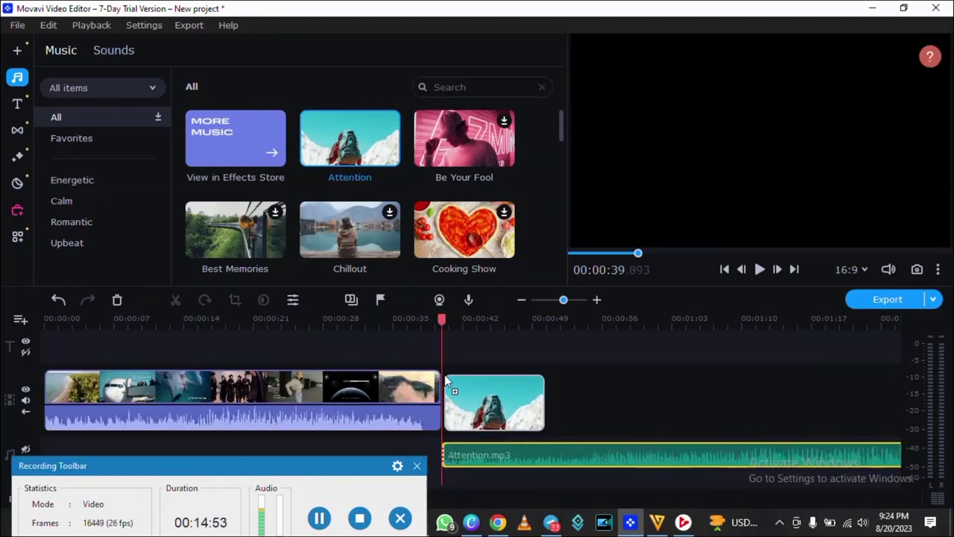
key("space")
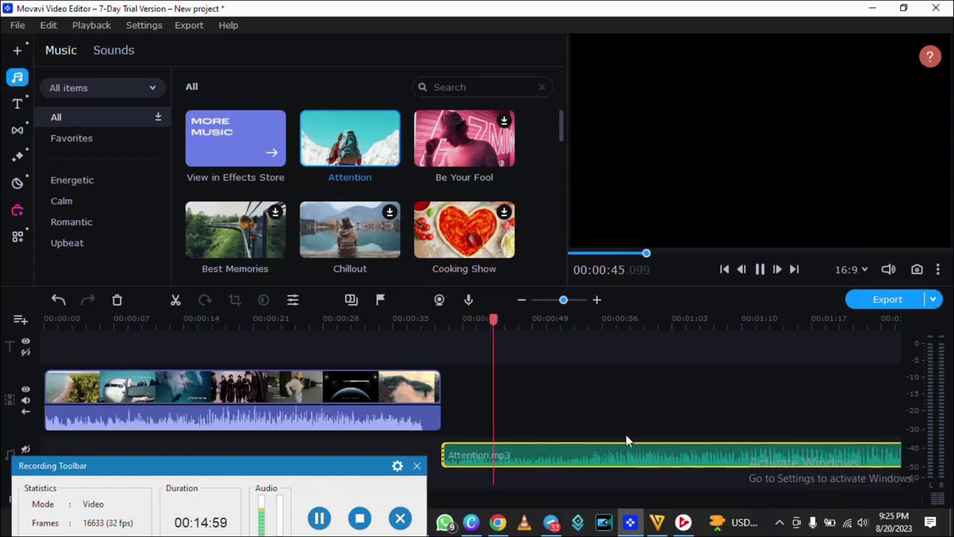
right_click(544, 449)
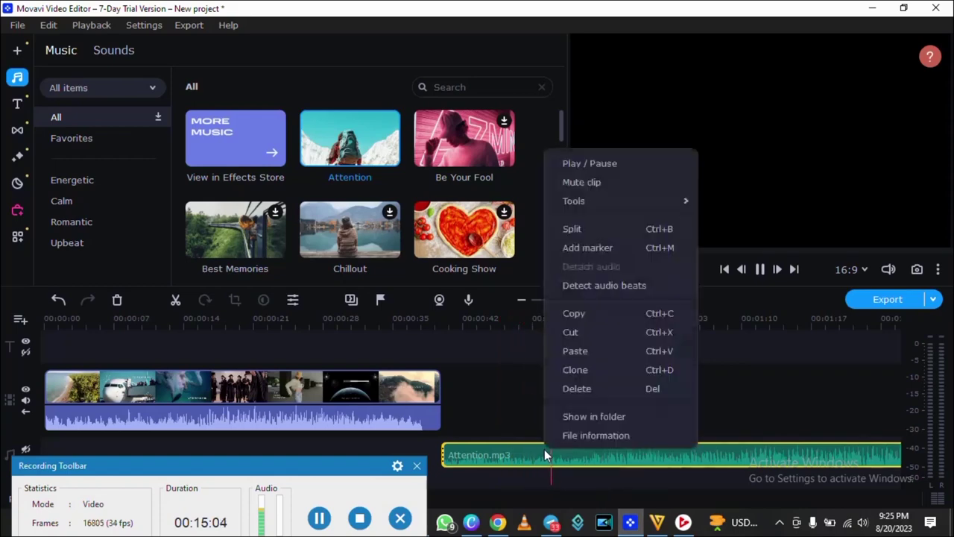
left_click(566, 335)
Add the Attention music to the audio track at the start of the timeline, beneath the video clip.
right_click(190, 274)
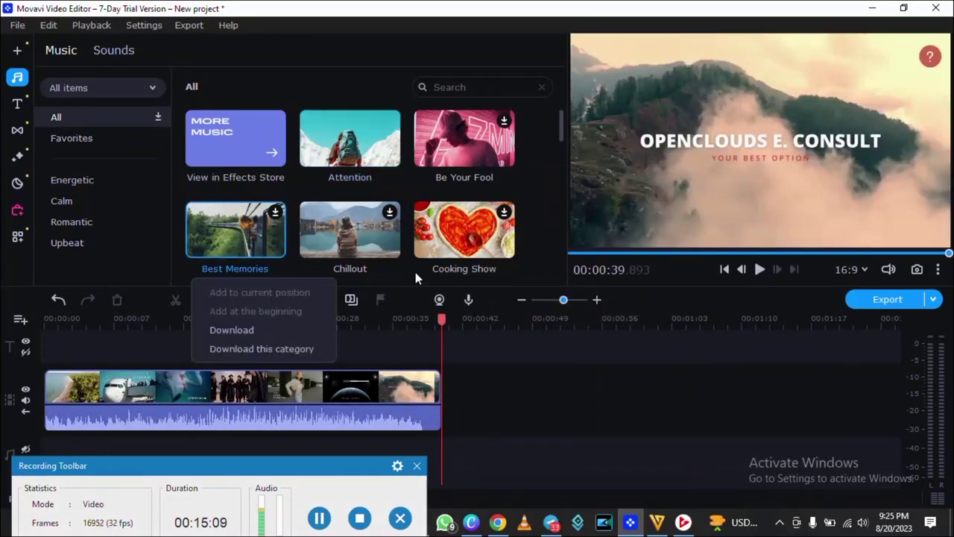
left_click(320, 156)
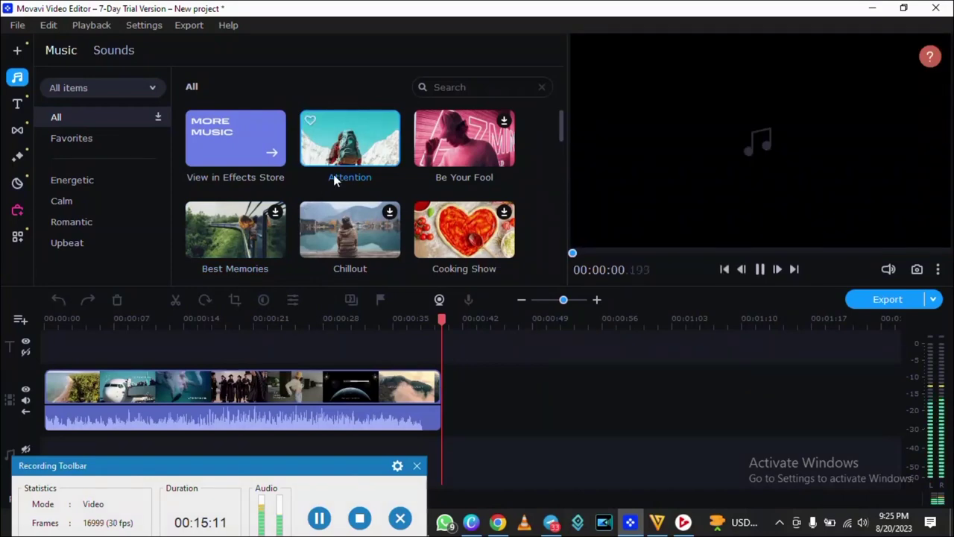
left_click_drag(333, 137, 444, 413)
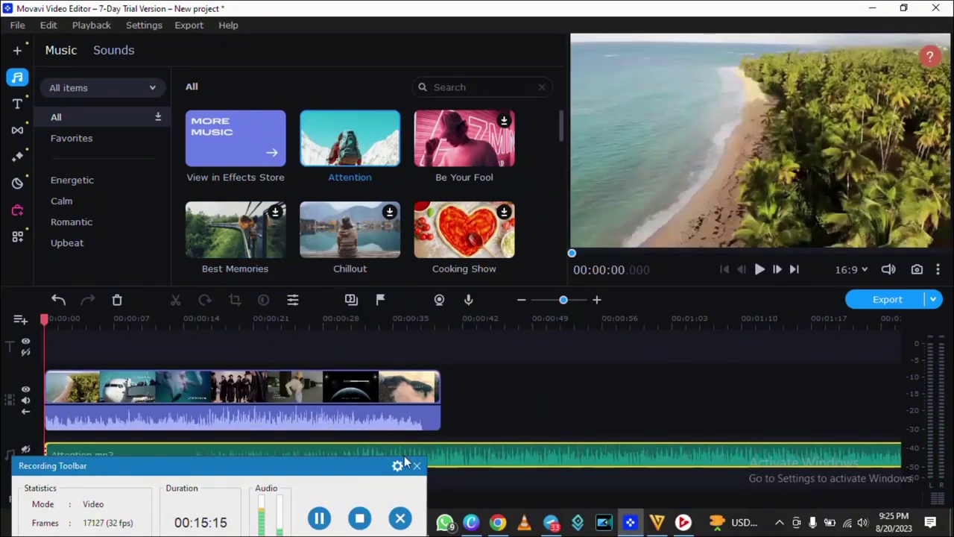
Play the video with the muted music beneath it from about 18 seconds, and pause at about 24 seconds.
left_click(227, 318)
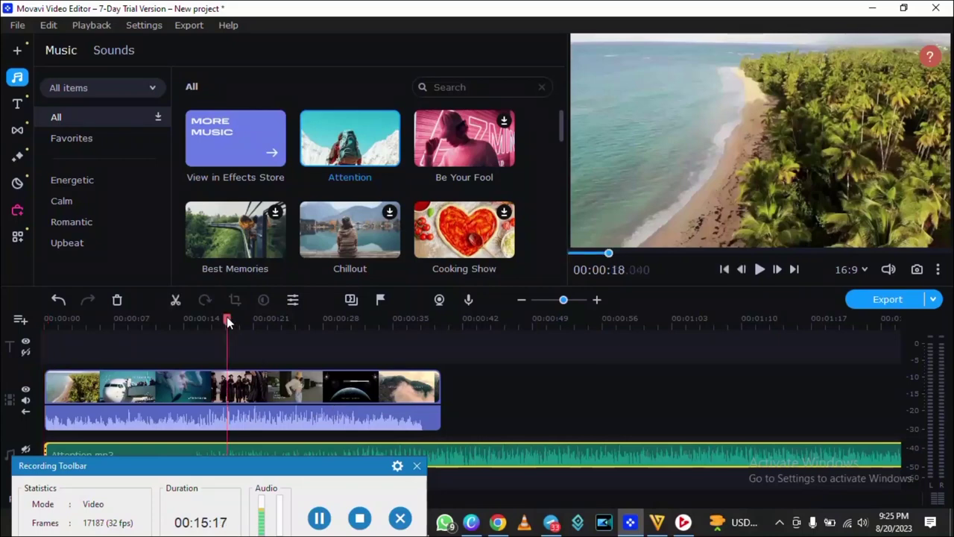
key("space")
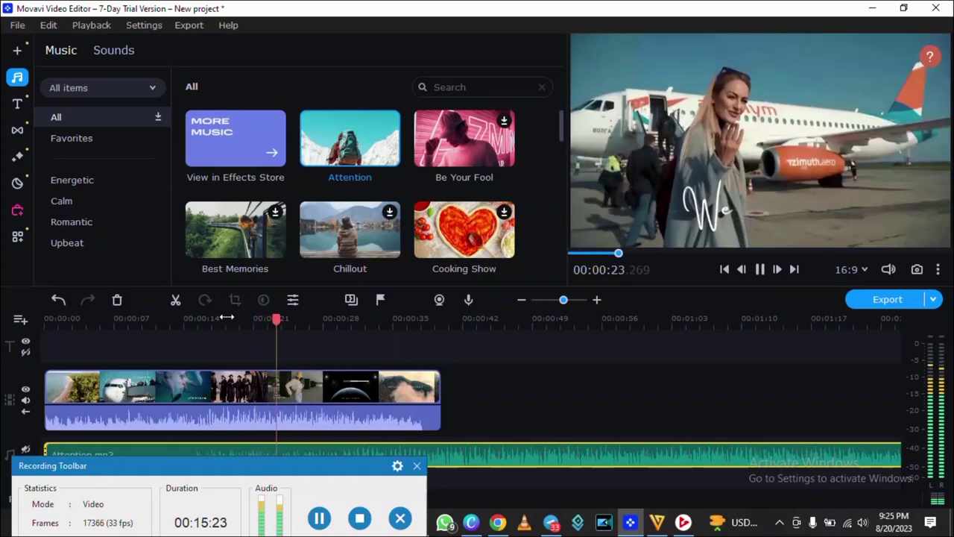
key("space")
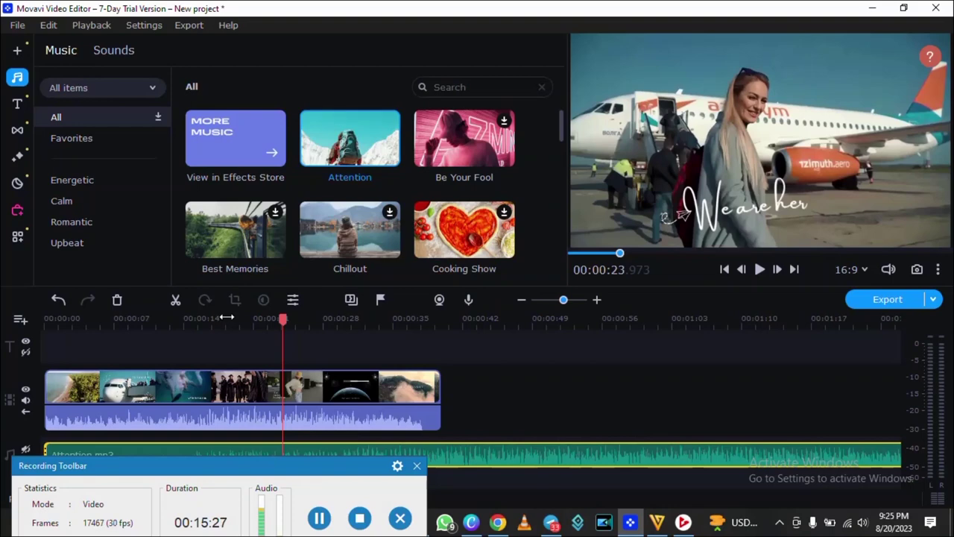
Play the timeline beyond the video clip's end from about 44 seconds, and unmute the audio track holding the Attention music.
left_click(492, 312)
key("space")
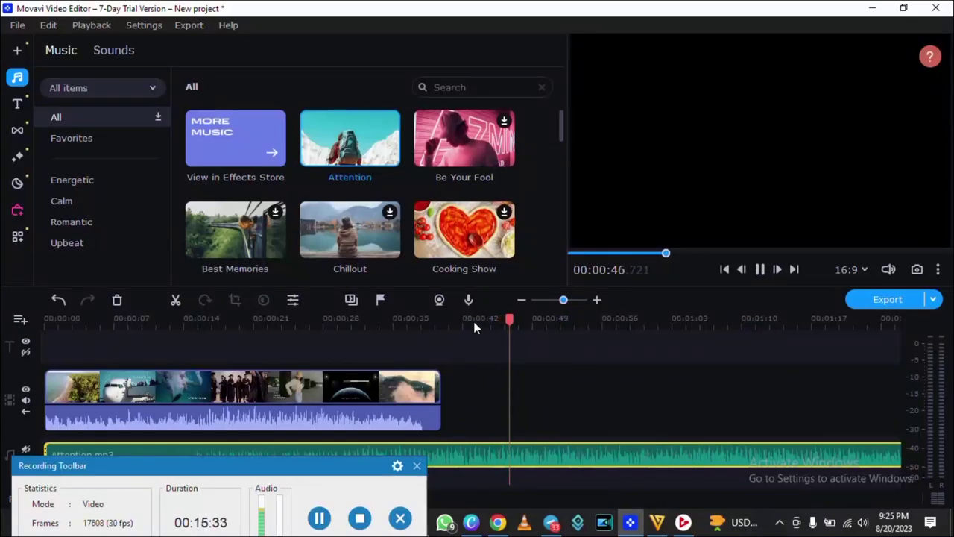
left_click(486, 341)
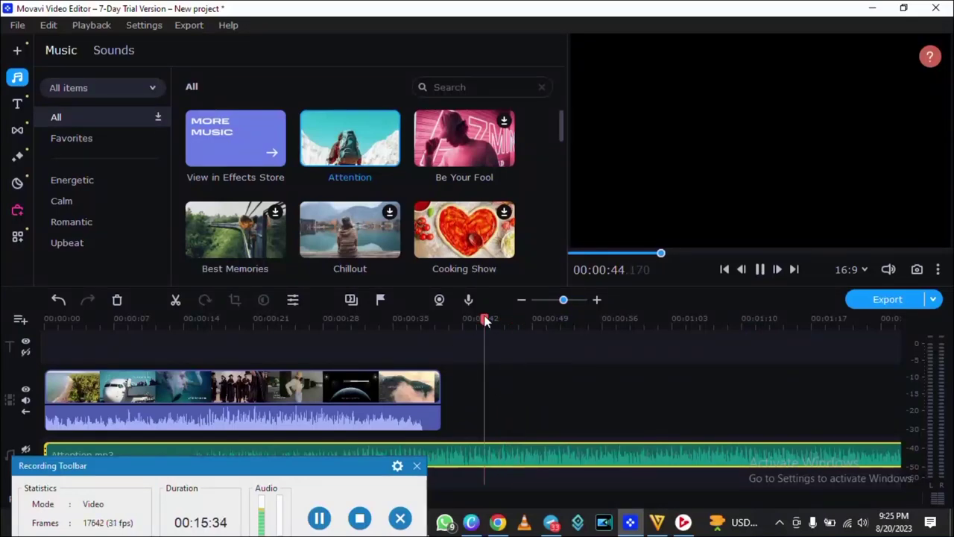
right_click(26, 449)
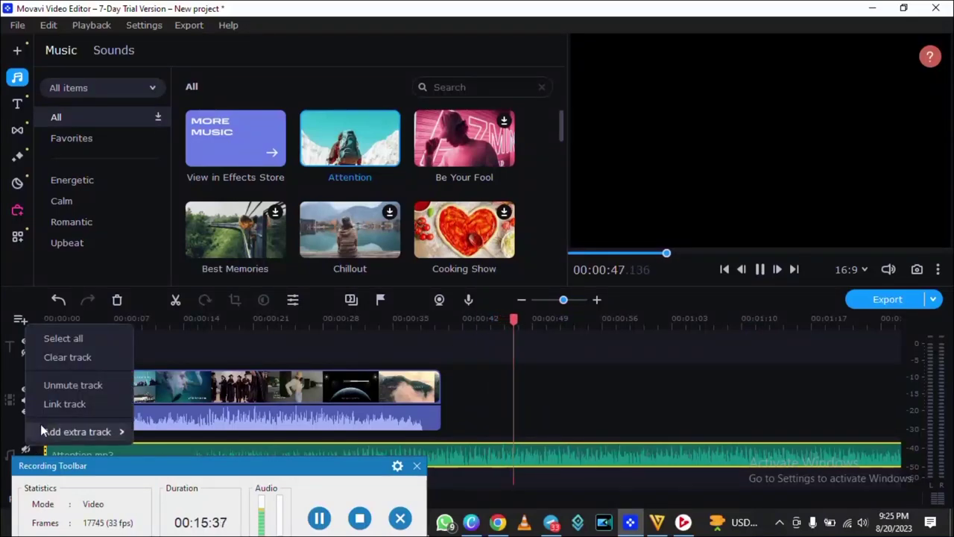
left_click(53, 385)
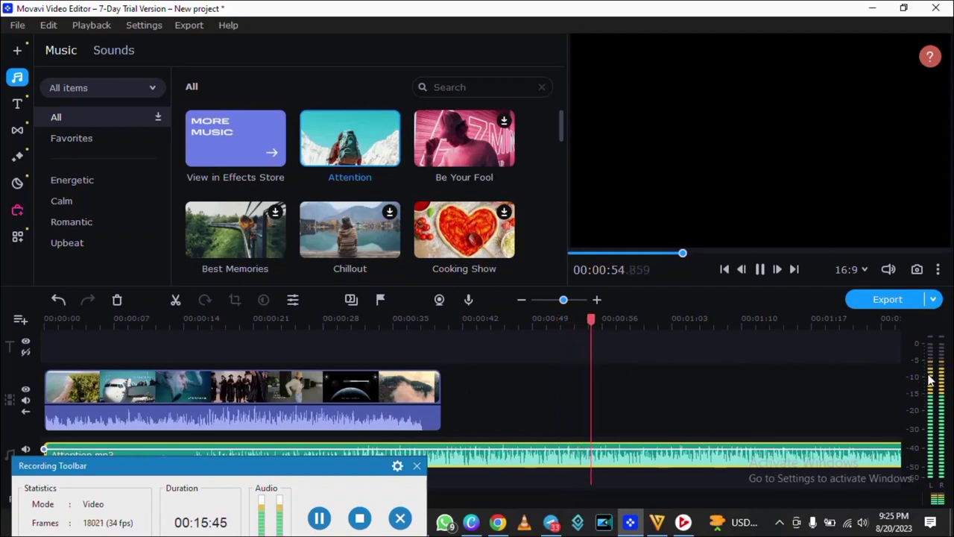
Pause the playback at about 57 seconds, resume it, and pause again at about 1:02.
left_click(759, 270)
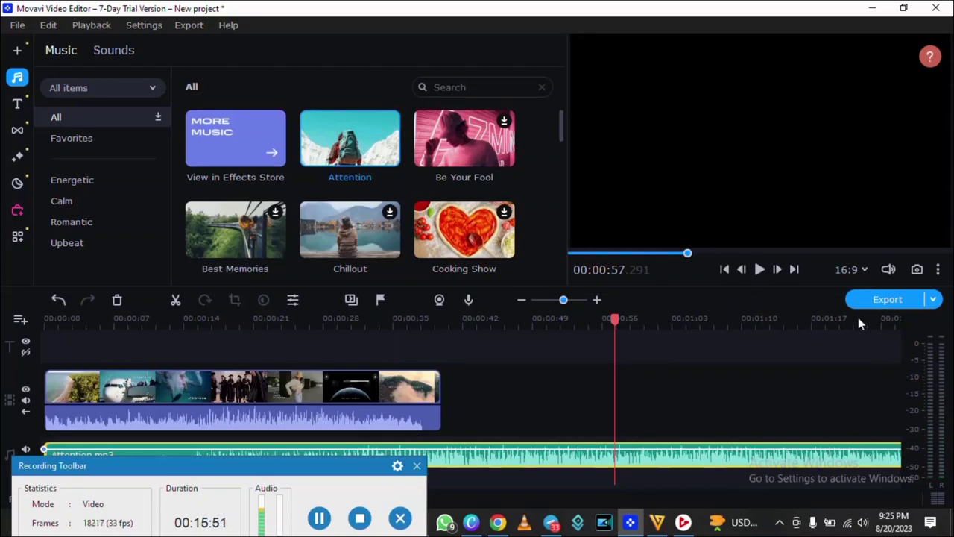
left_click(762, 268)
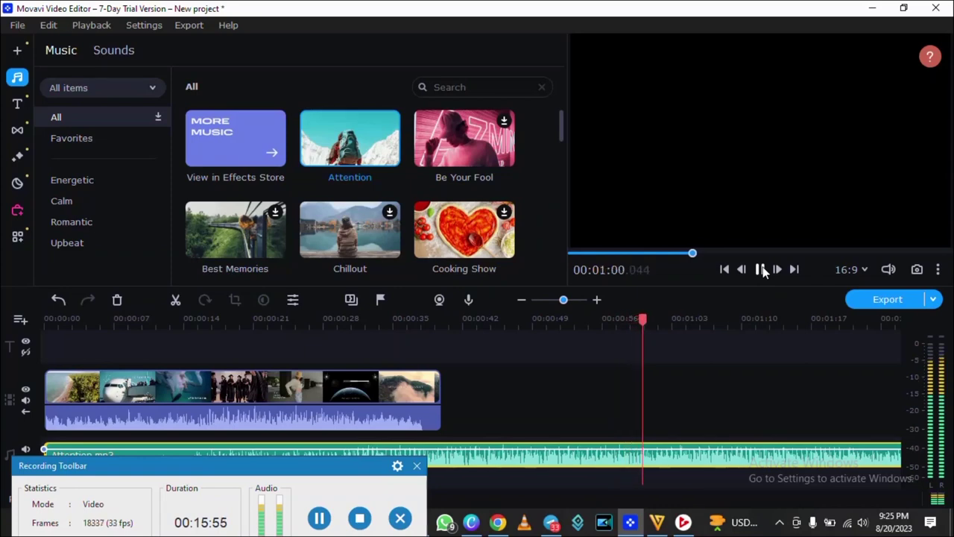
left_click(761, 269)
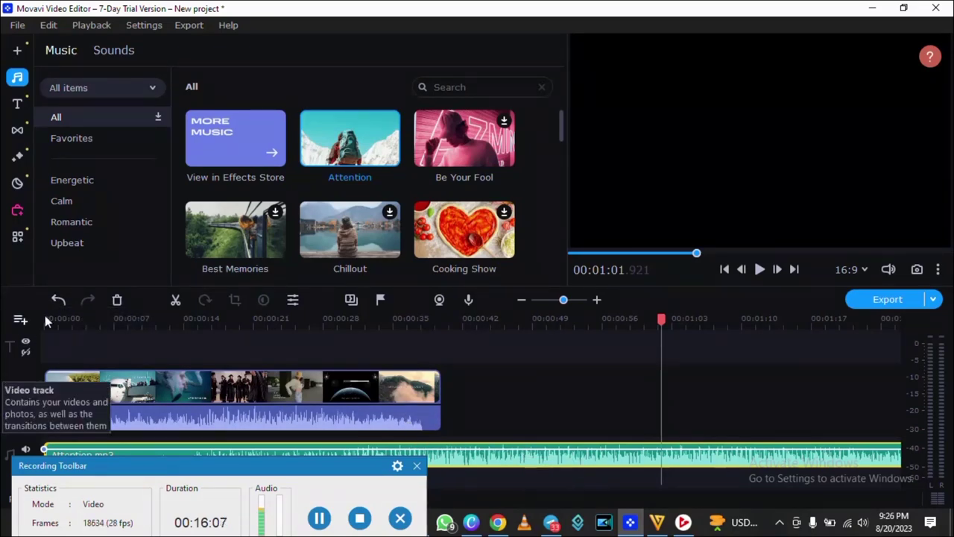
Undo and redo the unmuting of the music track, and play the music briefly.
left_click(59, 300)
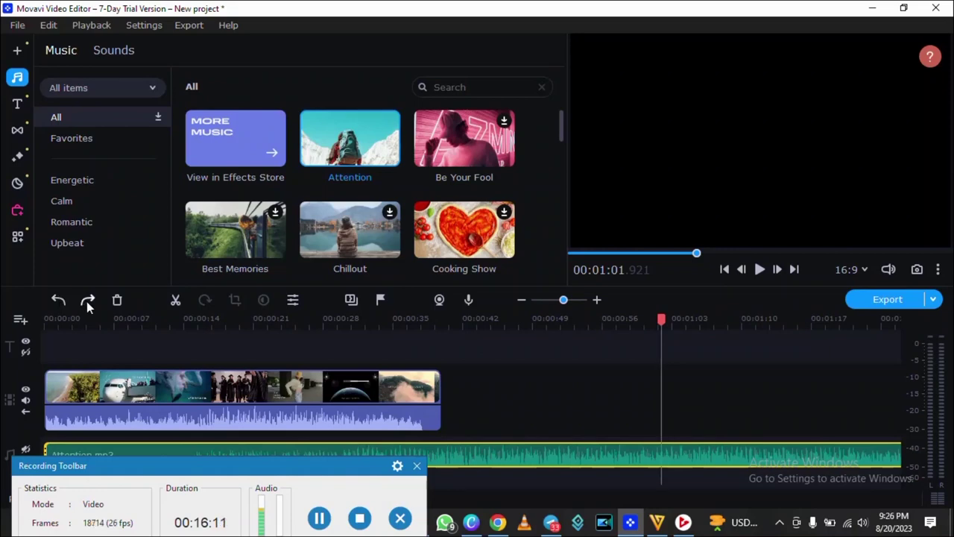
left_click(87, 301)
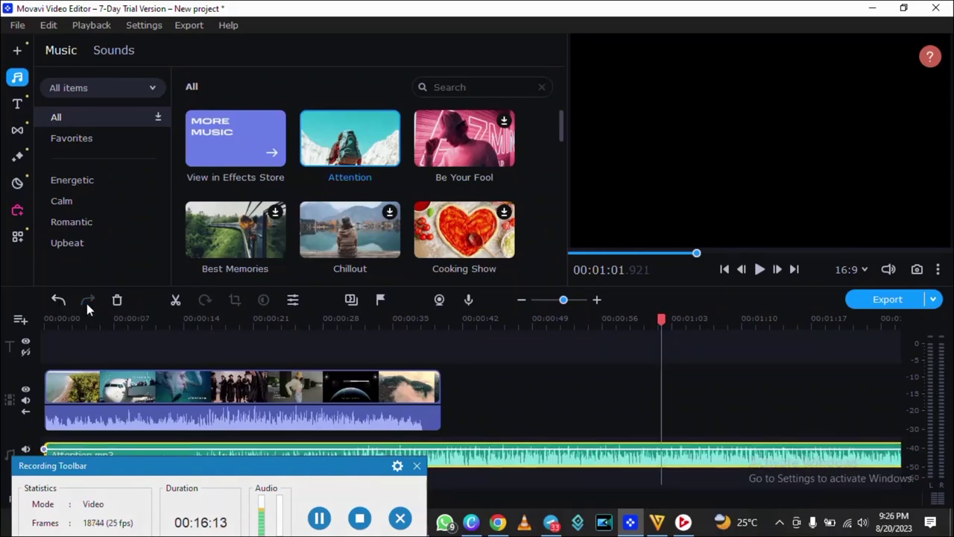
key("space")
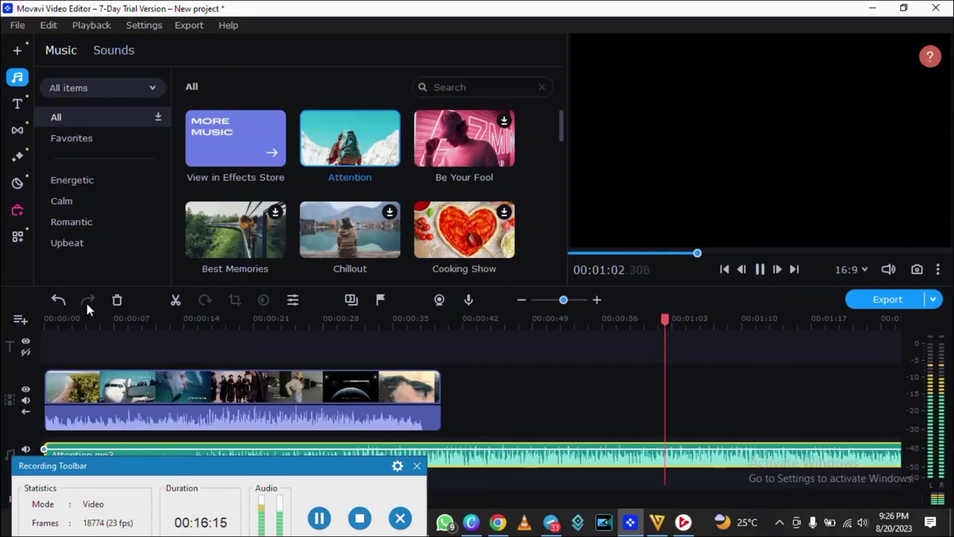
key("space")
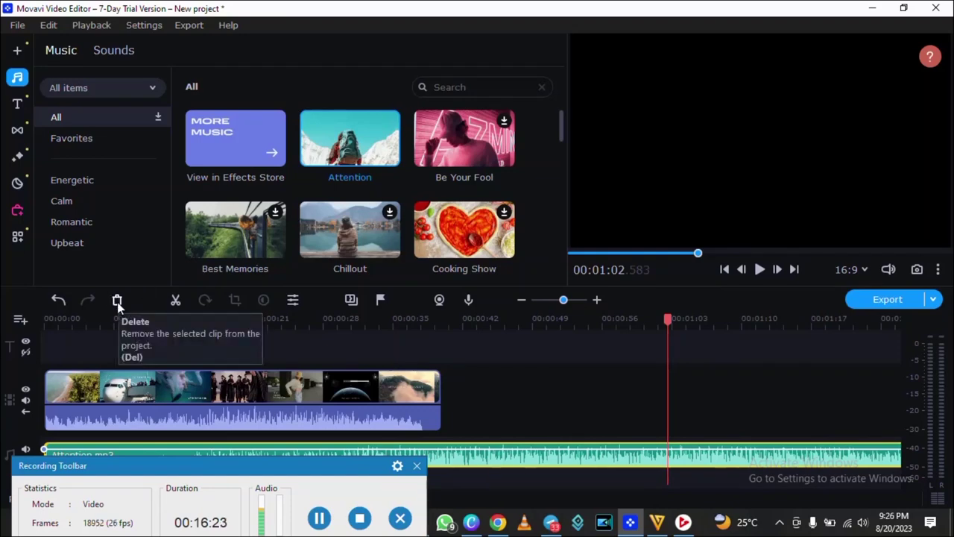
Delete the video clip from the video track, and undo the deletion.
left_click(205, 390)
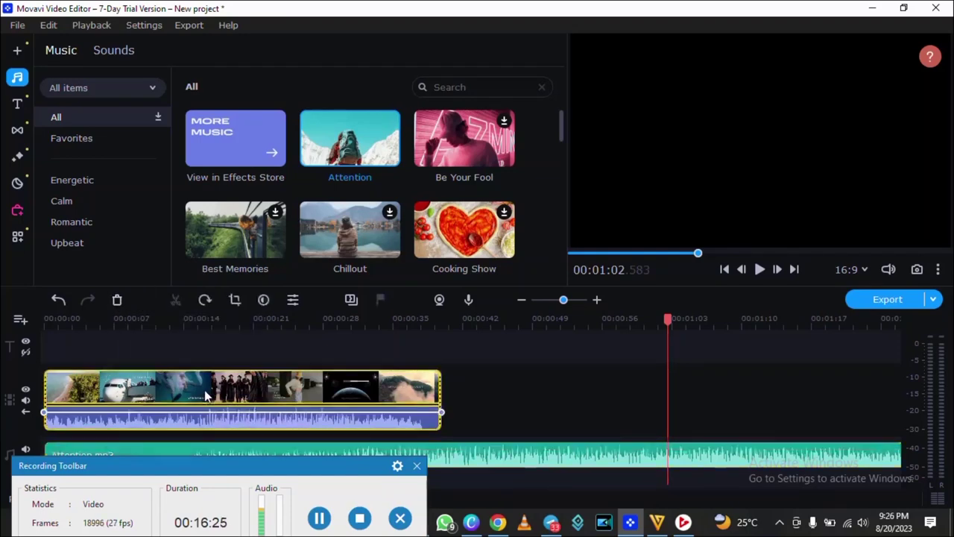
left_click(117, 300)
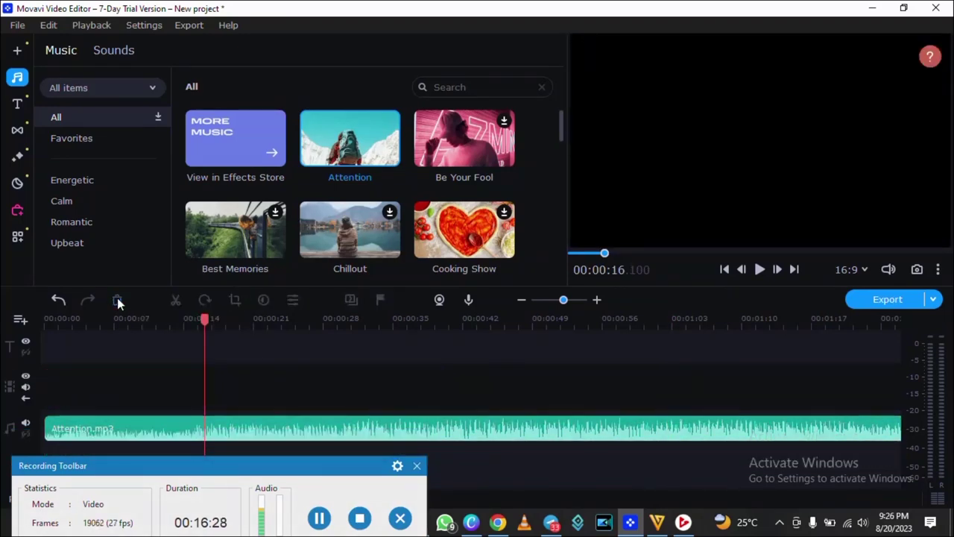
left_click(54, 301)
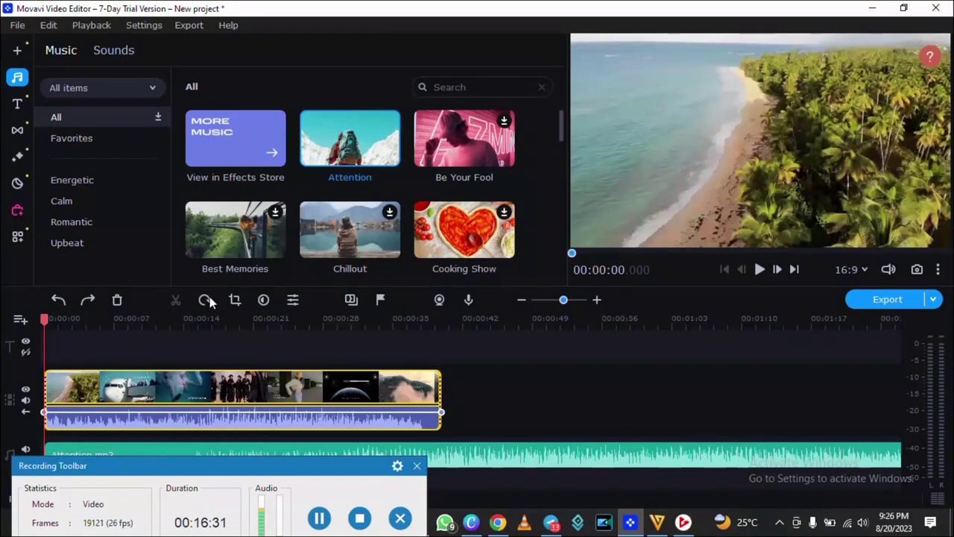
Try splitting the video clip at about 16.1 seconds, and undo the split.
left_click(196, 379)
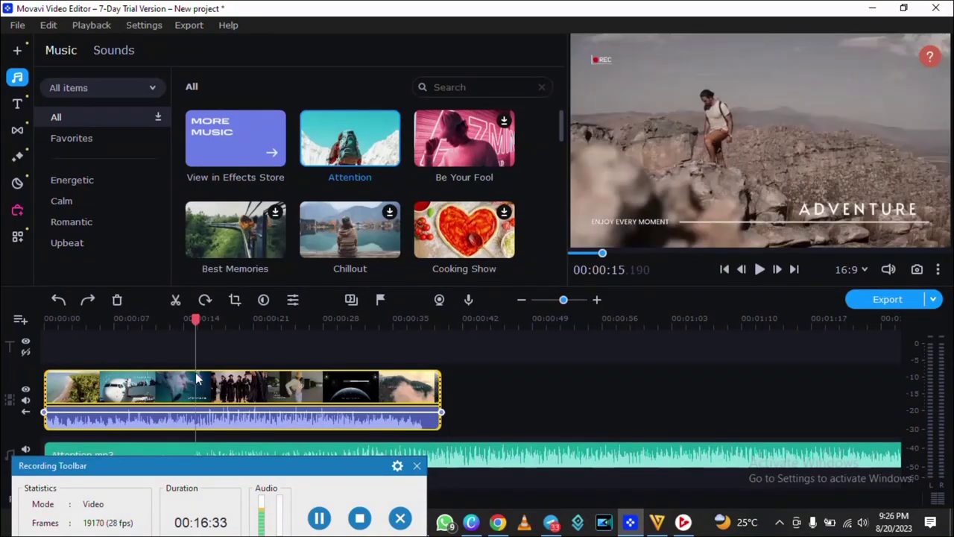
left_click(205, 385)
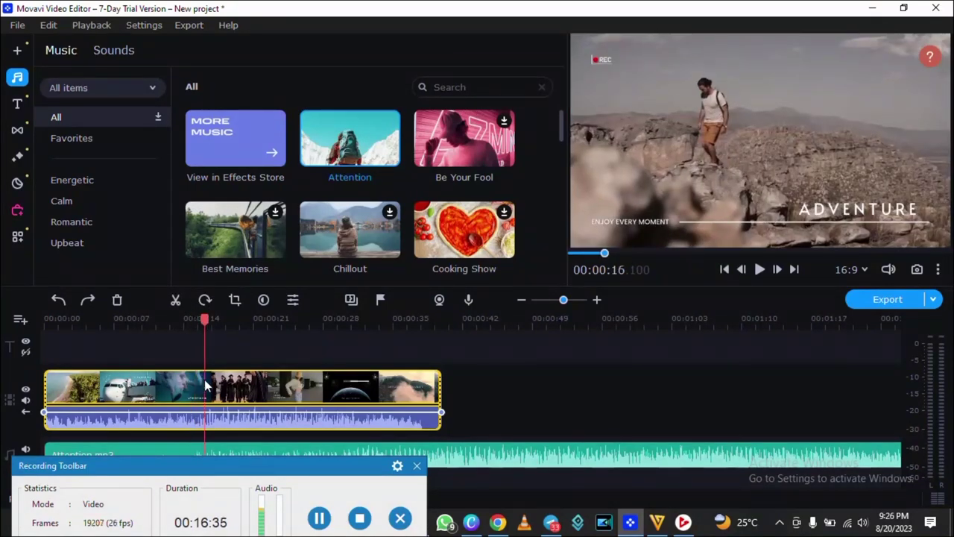
left_click(176, 301)
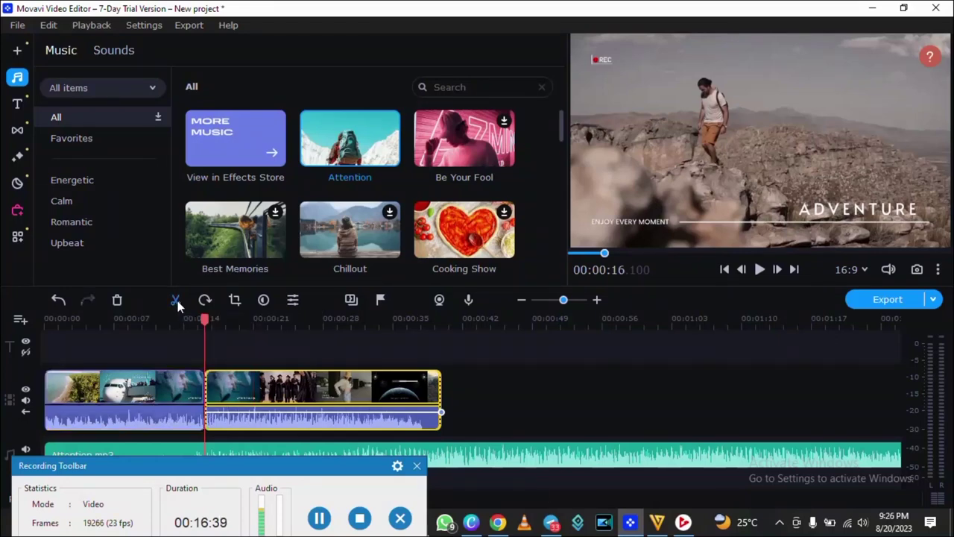
left_click(59, 300)
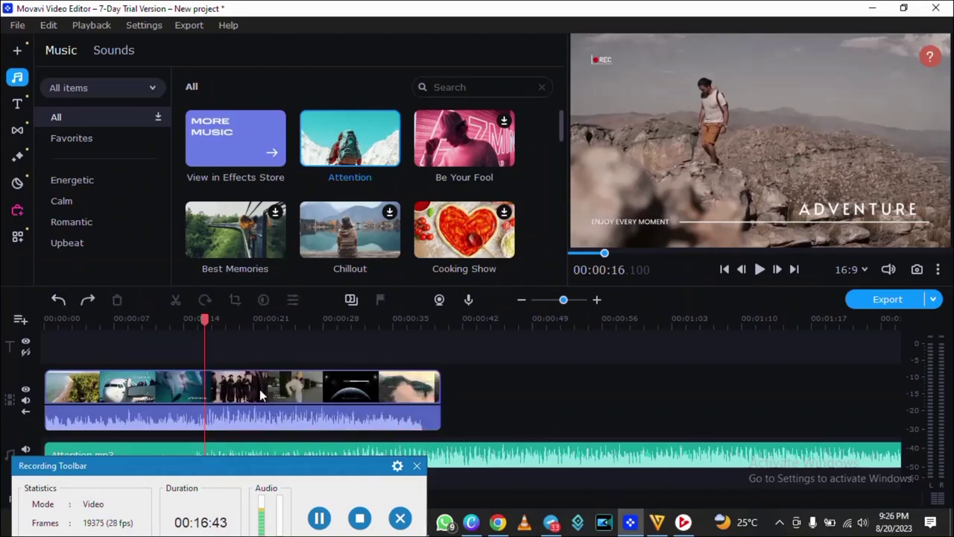
Try splitting the video clip at the graduation scene at about 19.3 seconds, and undo the split.
left_click(237, 395)
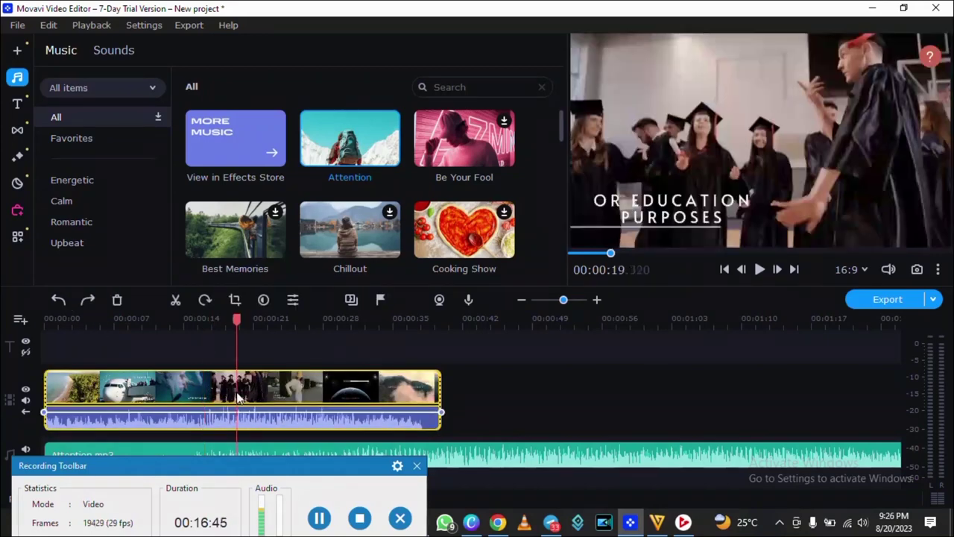
left_click(176, 302)
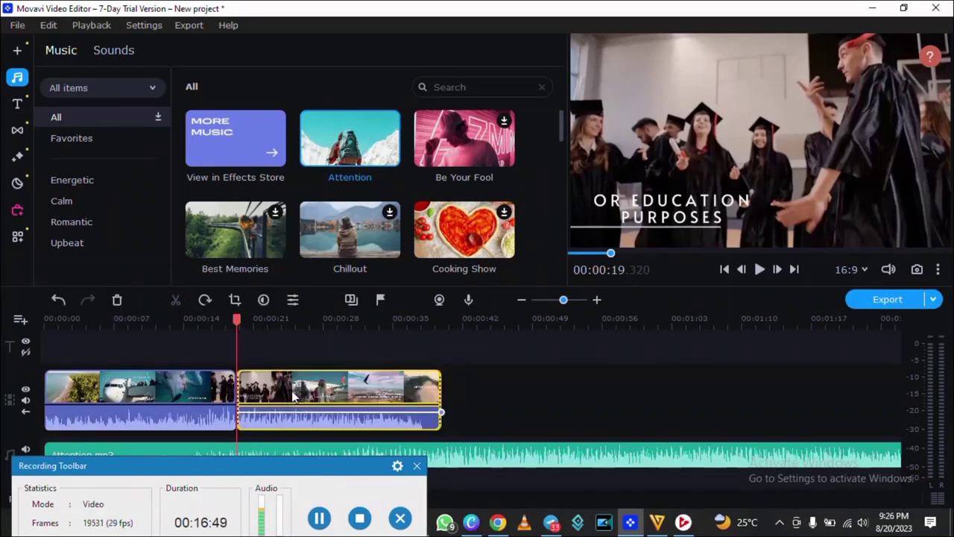
left_click(58, 299)
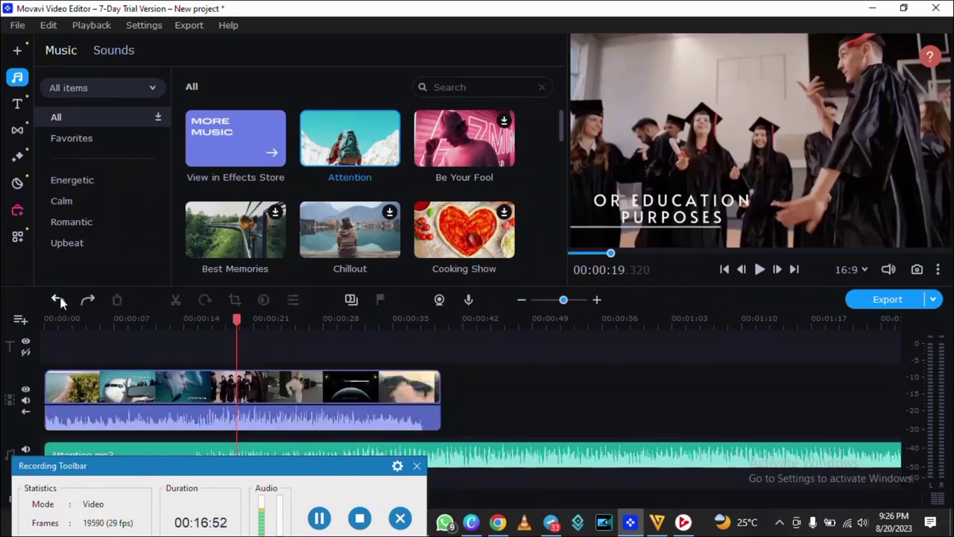
Open the scene detection settings for the video clip, and detach the clip's audio into a separate track.
right_click(281, 395)
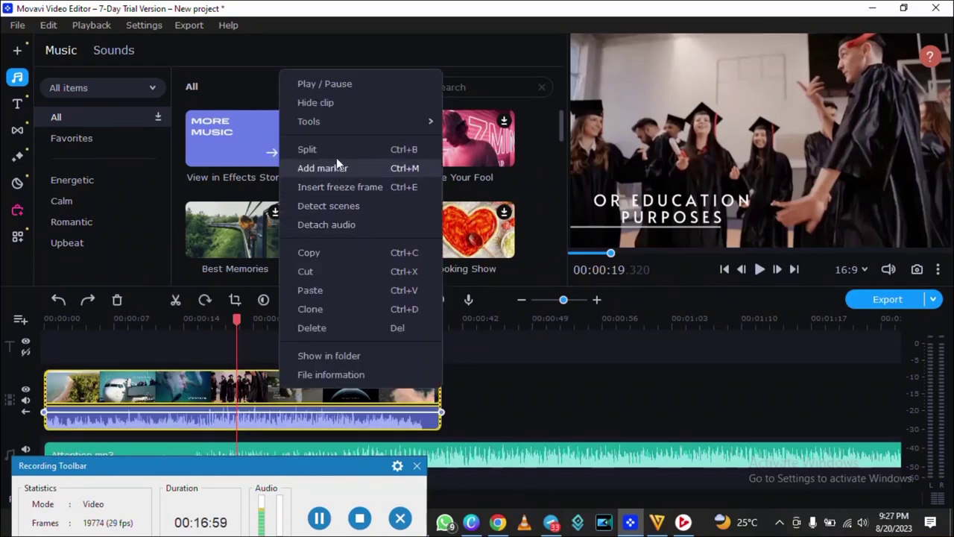
left_click(329, 206)
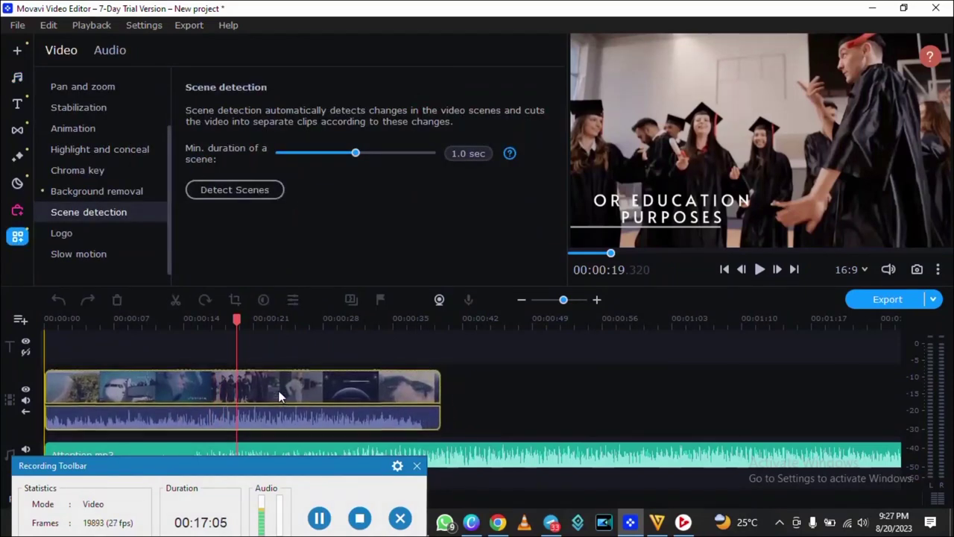
mouse_move(280, 396)
left_mouse_down()
mouse_move(426, 361)
mouse_move(339, 381)
mouse_move(279, 380)
left_mouse_up()
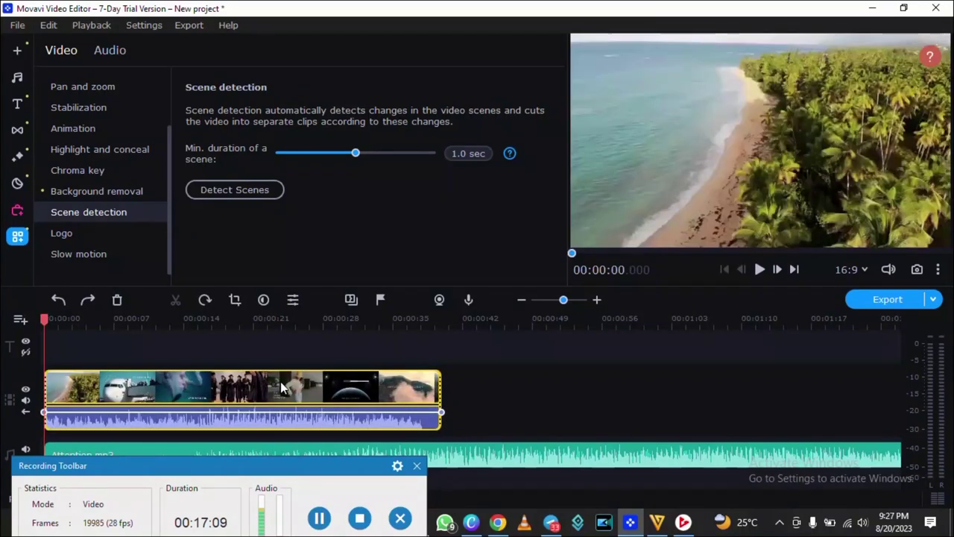
right_click(281, 381)
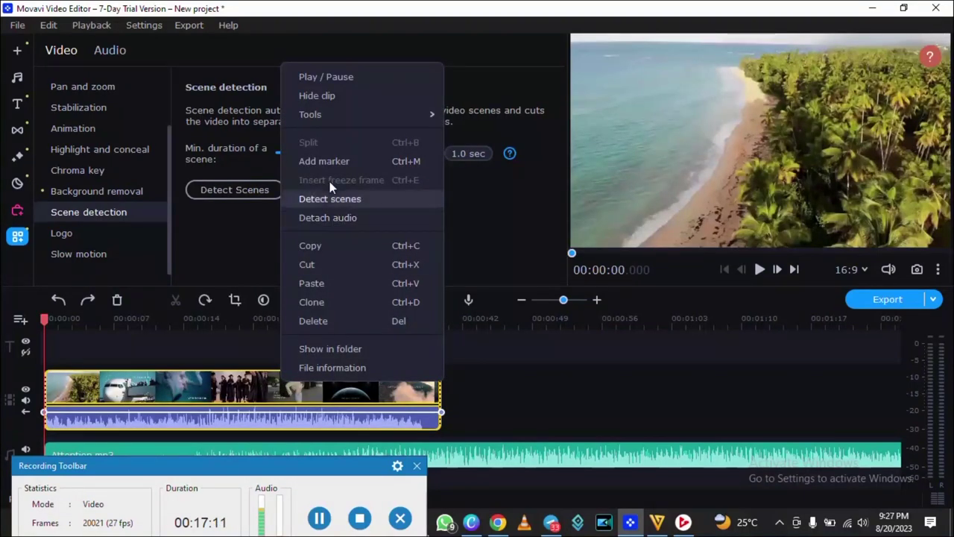
left_click(331, 218)
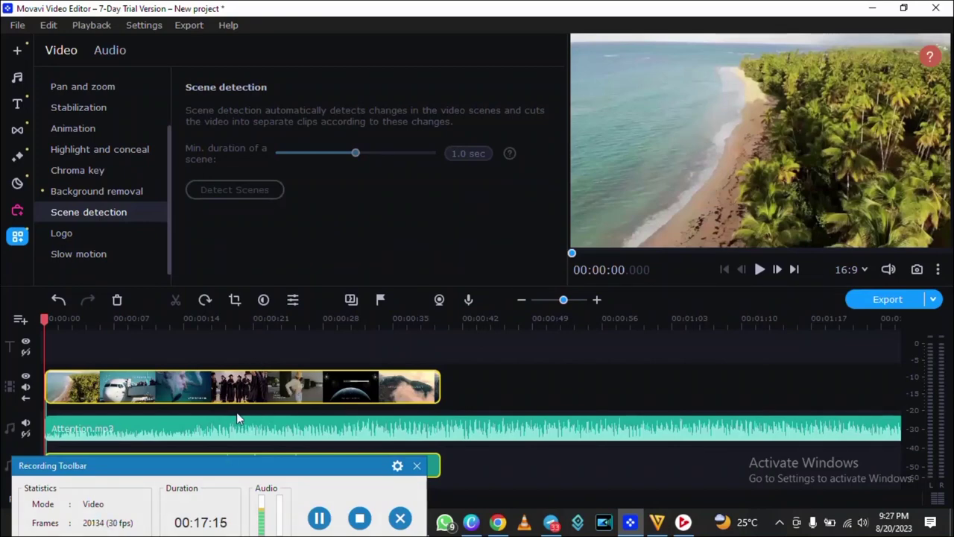
Move the video clip up to a separate overlay track and back onto the main video track.
left_click_drag(209, 389, 246, 419)
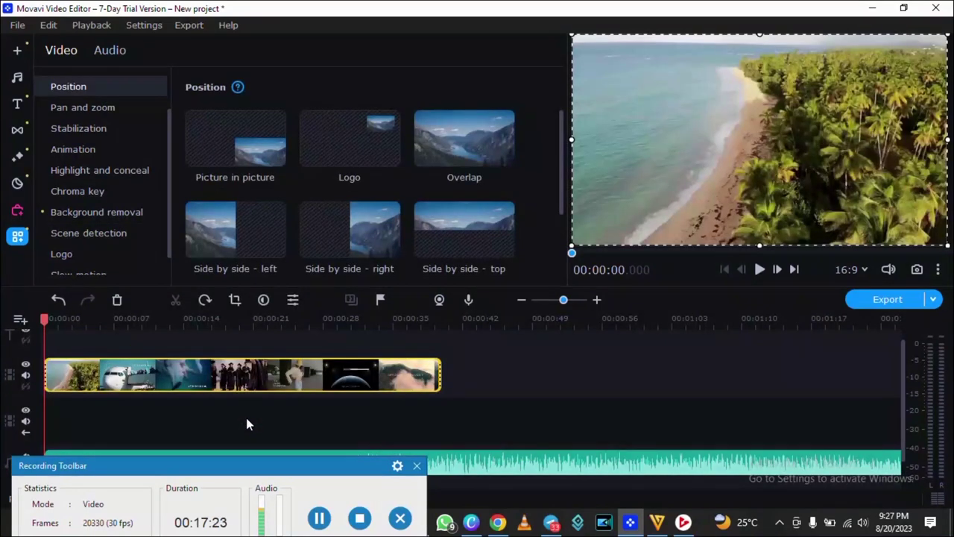
left_click_drag(214, 380, 209, 427)
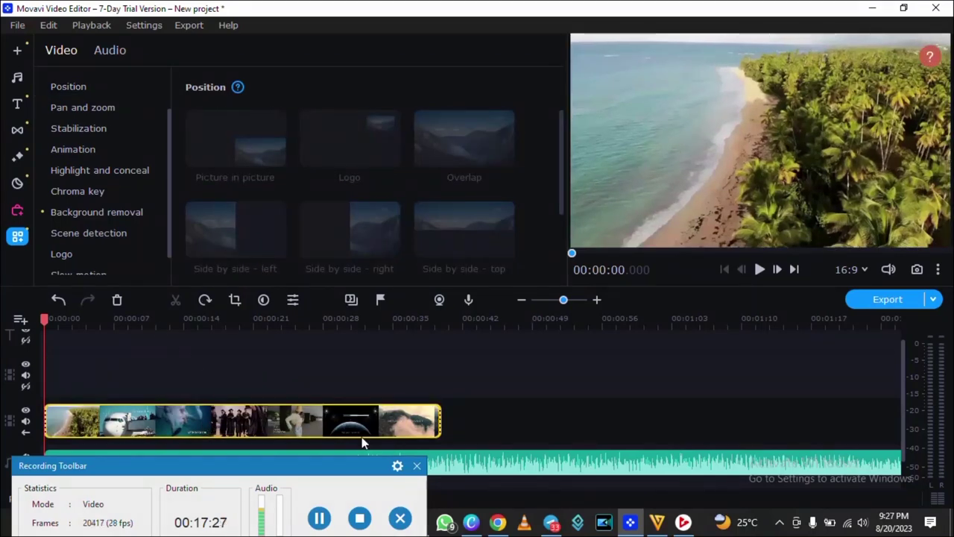
Rotate the video clip in four 90-degree turns through a full circle, viewing it at about 8.8 seconds.
left_click(133, 419)
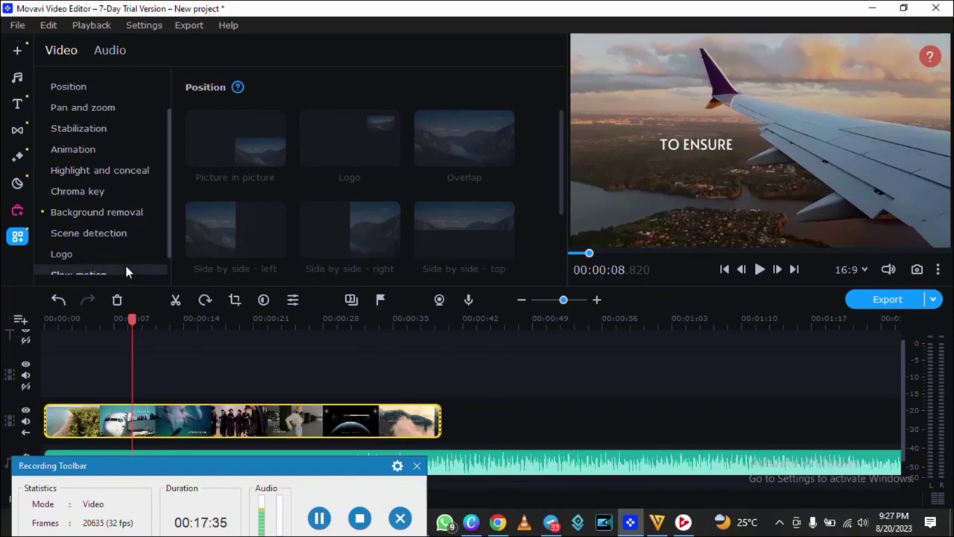
left_click(205, 299)
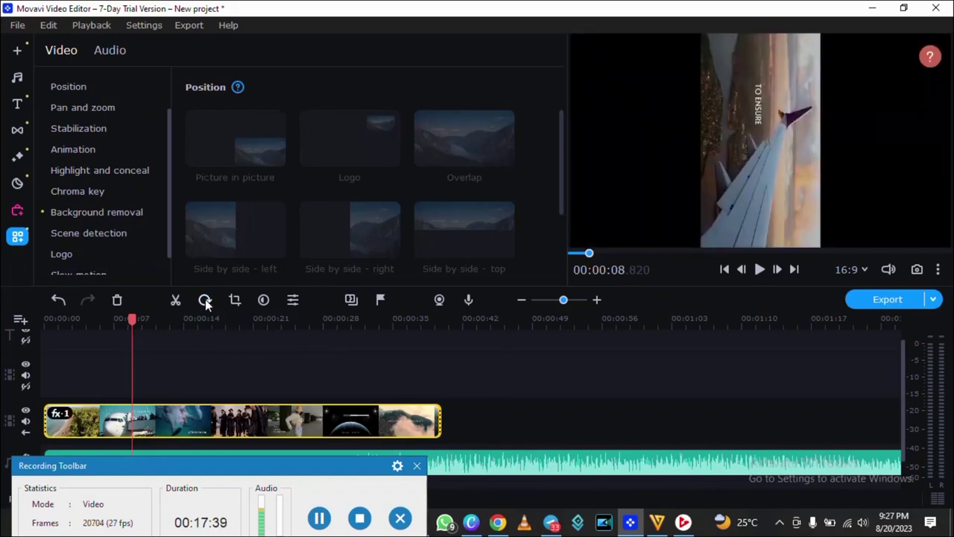
left_click(205, 300)
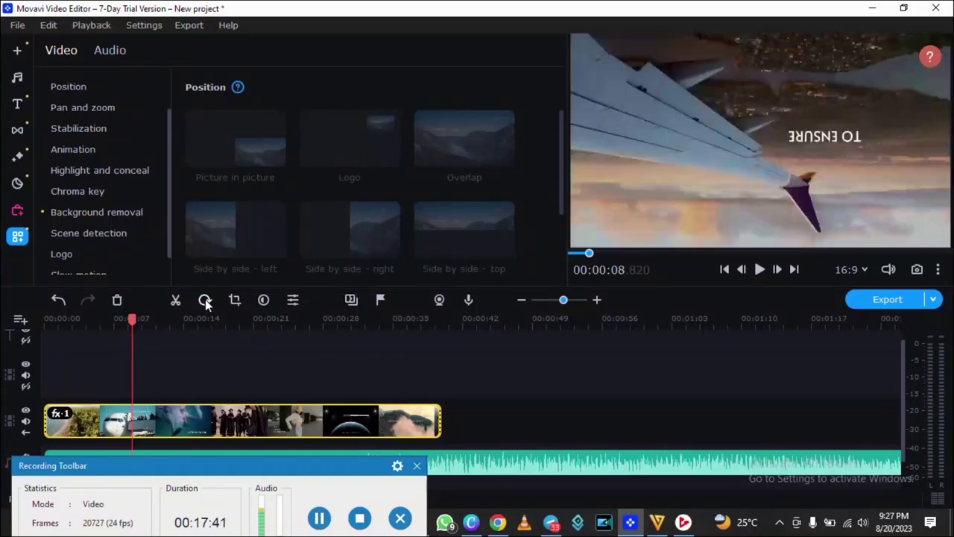
left_click(205, 299)
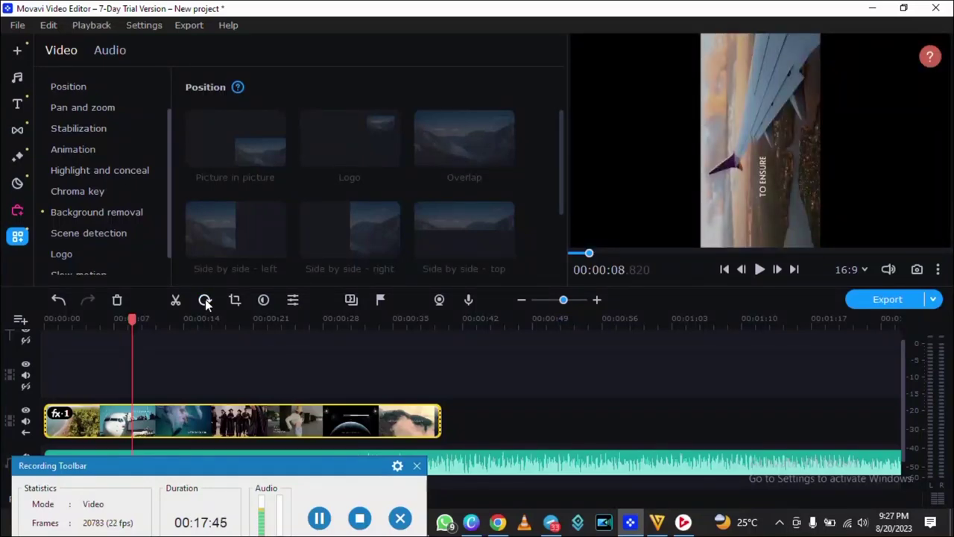
left_click(205, 300)
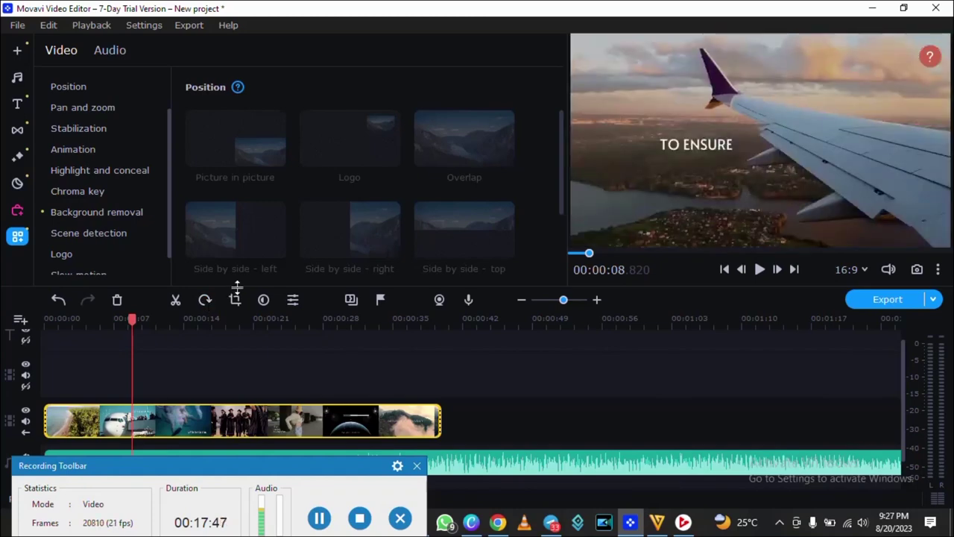
Try enlarging the video clip's crop frame past its lower-left corner and straightening it by -1.2°, applying it and viewing it at about 26.2 seconds.
left_click(237, 299)
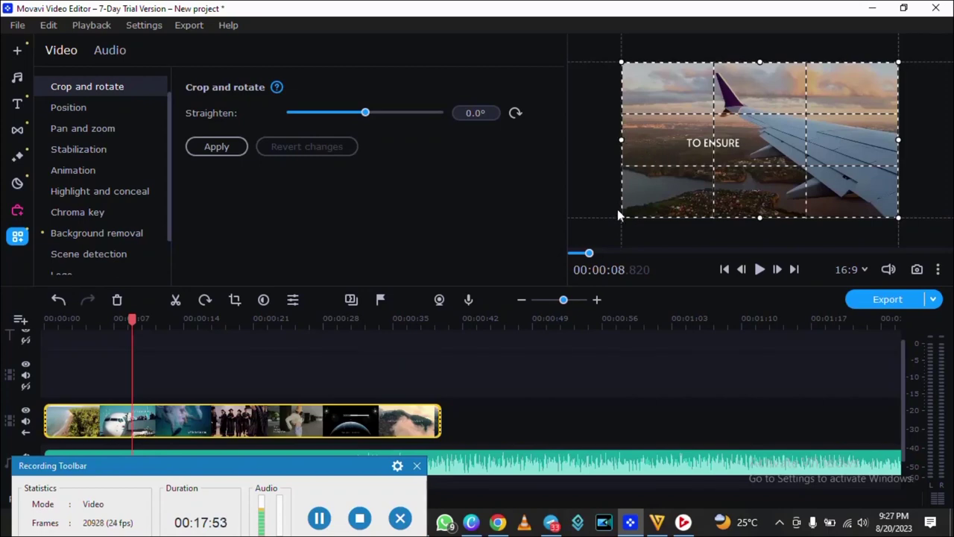
left_click_drag(623, 219, 580, 270)
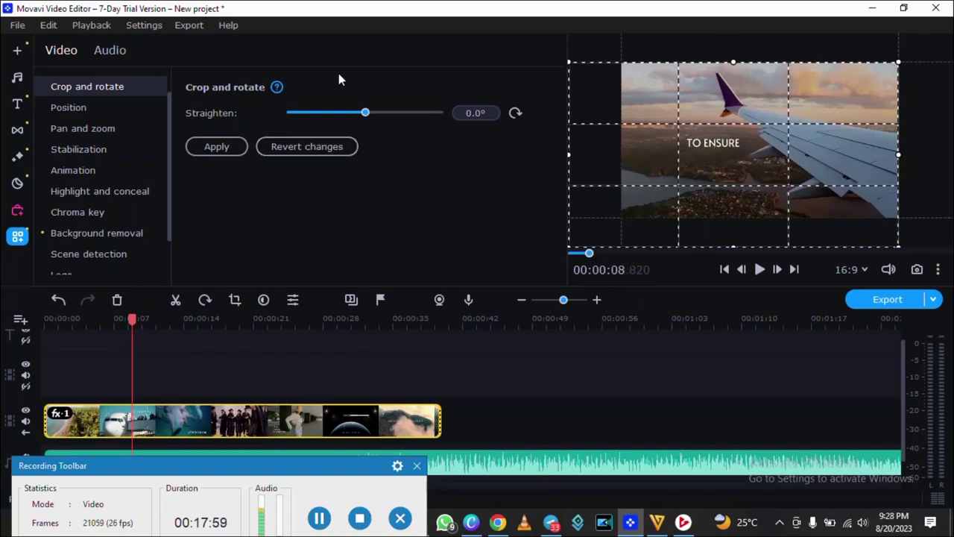
mouse_move(366, 112)
left_mouse_down()
mouse_move(402, 113)
mouse_move(317, 113)
mouse_move(364, 113)
left_mouse_up()
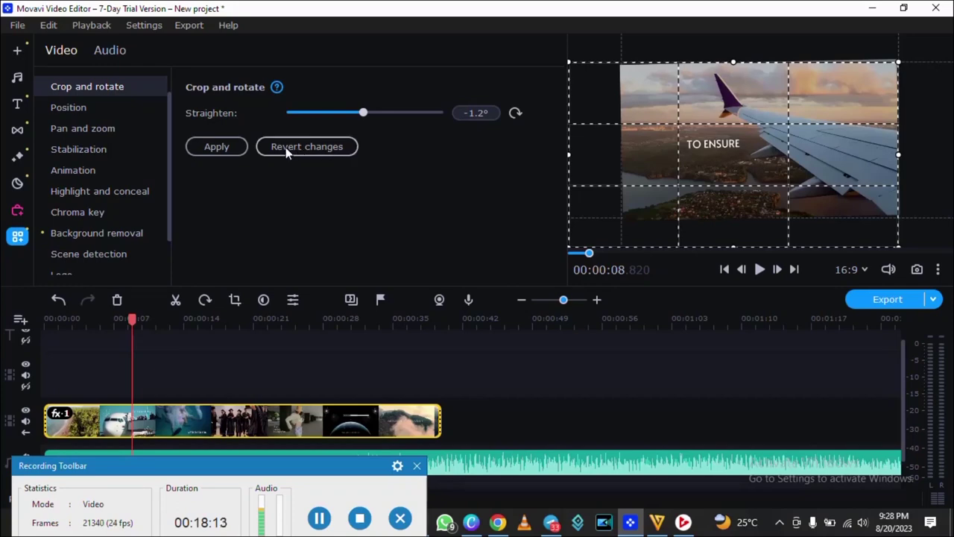
left_click(211, 148)
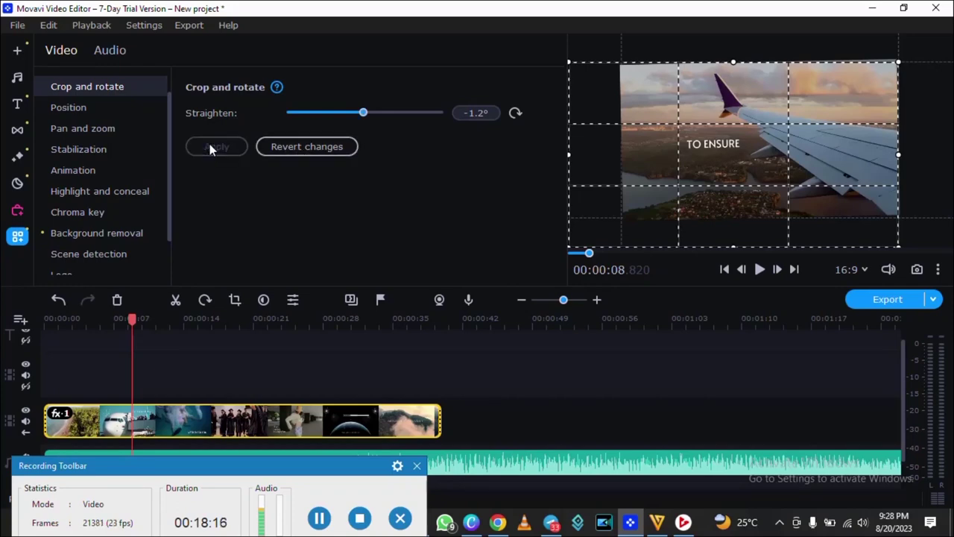
left_click(305, 318)
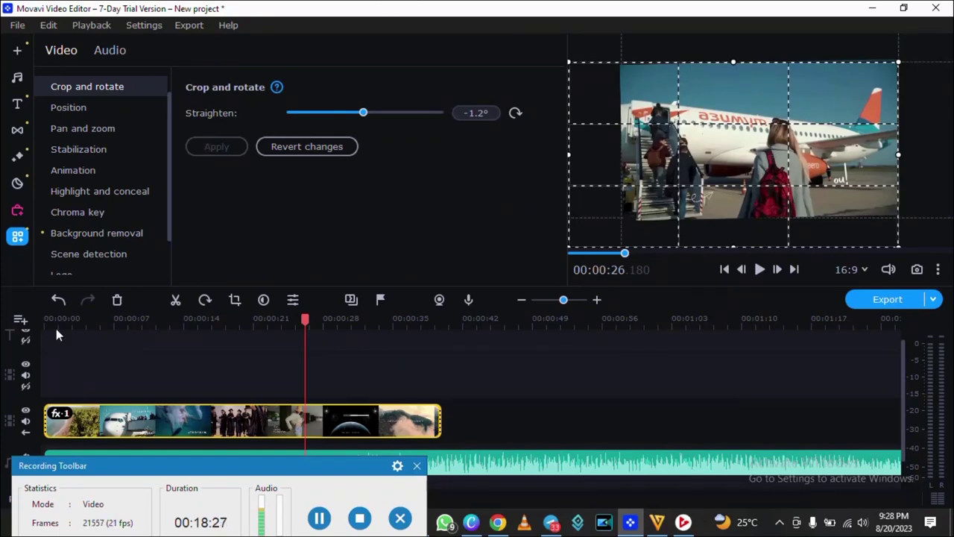
Open the clip's properties and undo the crop, straightening and rotation changes until the clip is back on the overlay track.
left_click(59, 300)
left_click(59, 300)
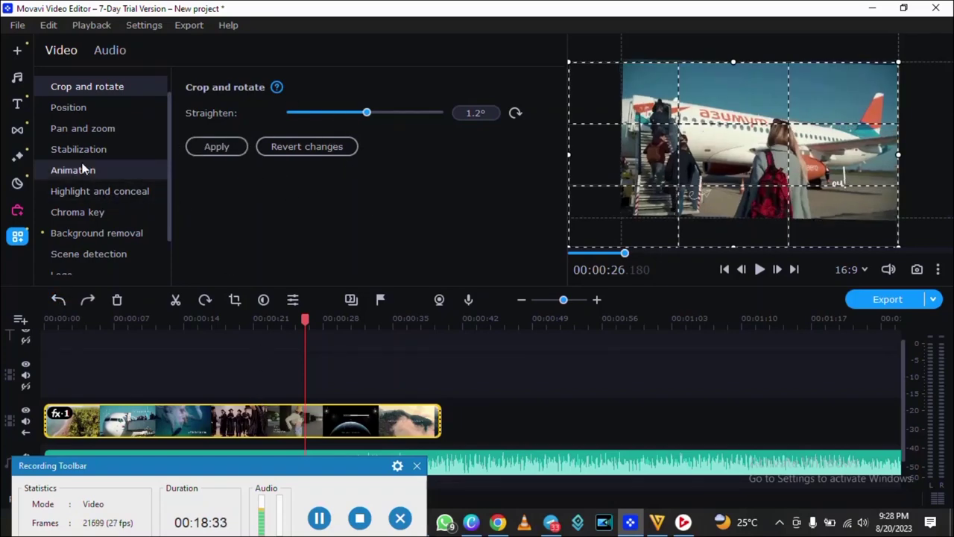
left_click(292, 299)
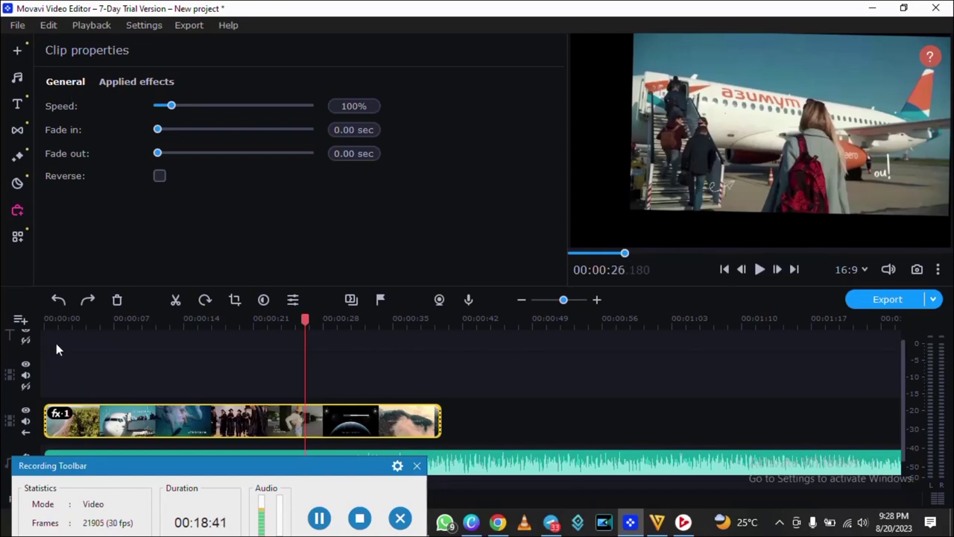
left_click(59, 300)
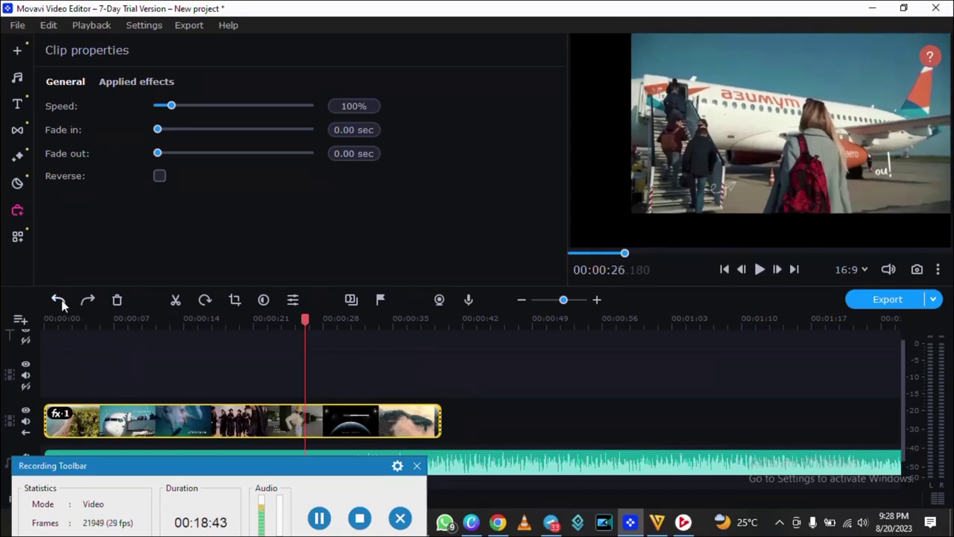
left_click(60, 300)
left_click(59, 300)
left_click(59, 299)
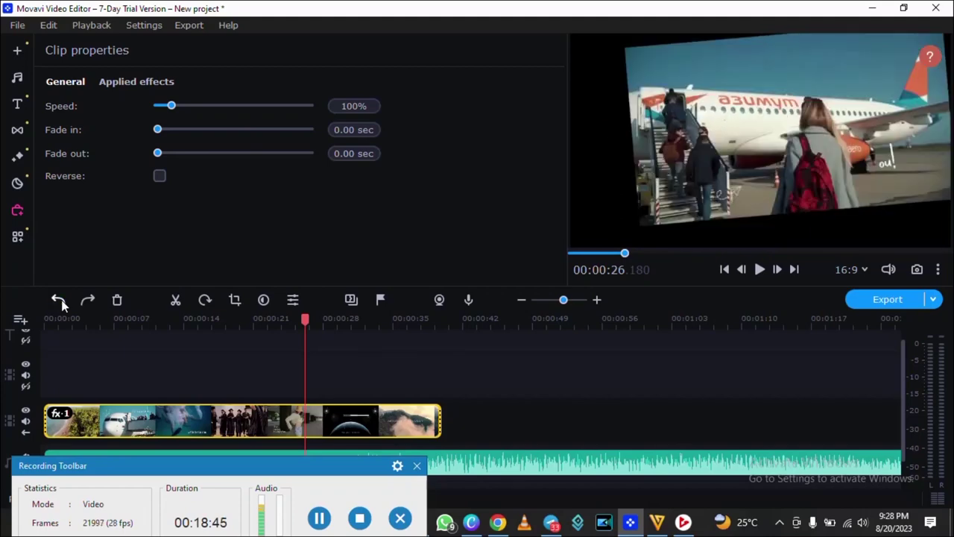
left_click(60, 300)
left_click(60, 300)
left_click(57, 299)
left_click(57, 299)
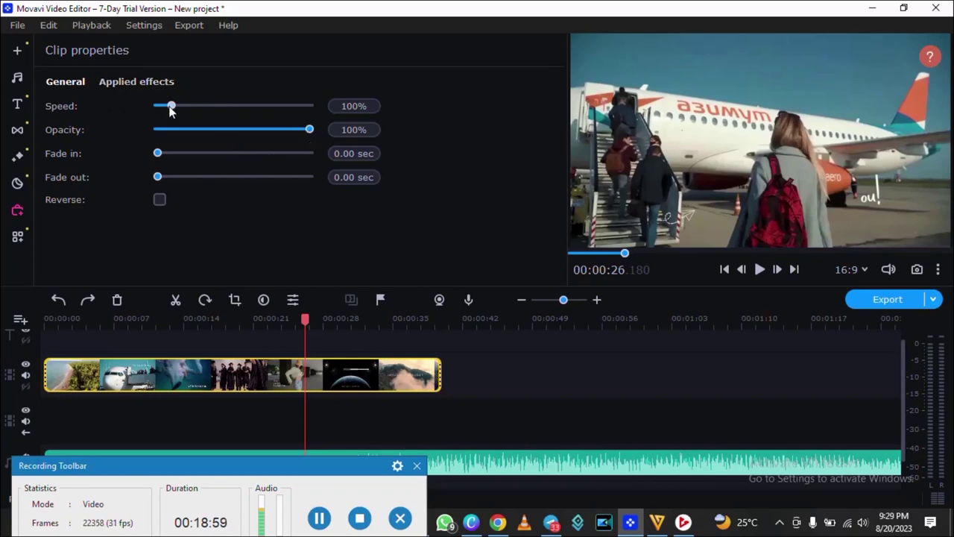
Try the video clip at 173% speed, slow it to 46%, and preview the graduation scene.
left_click_drag(169, 109, 183, 107)
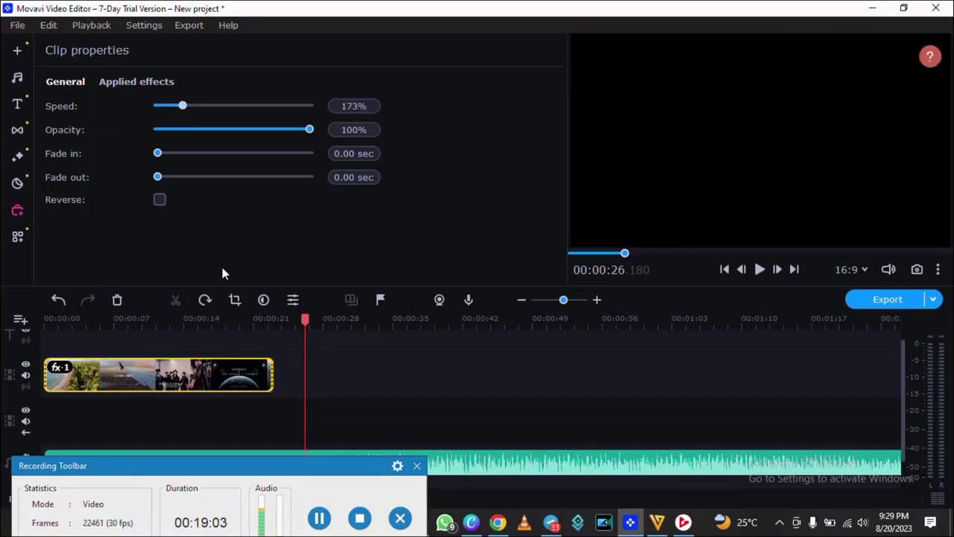
left_click_drag(182, 110, 159, 105)
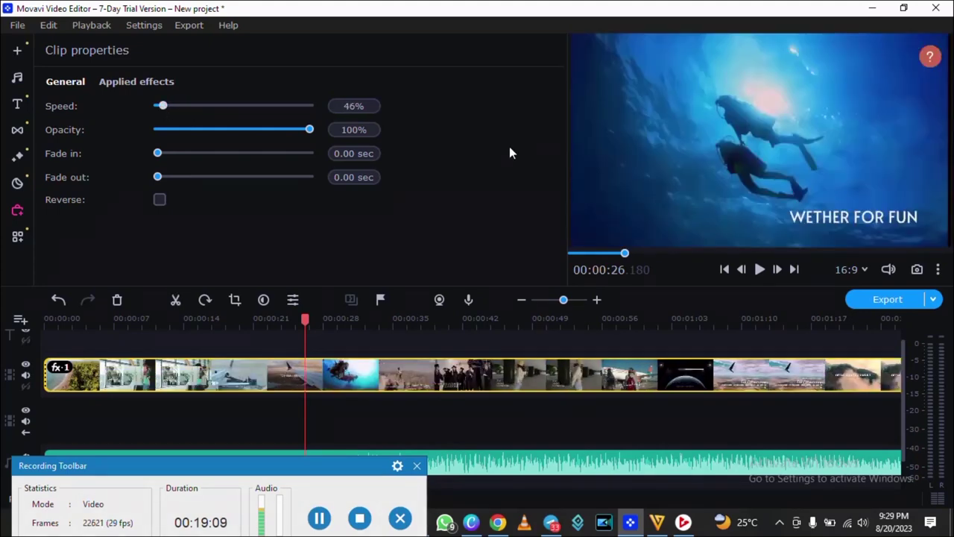
left_click(425, 318)
key("space")
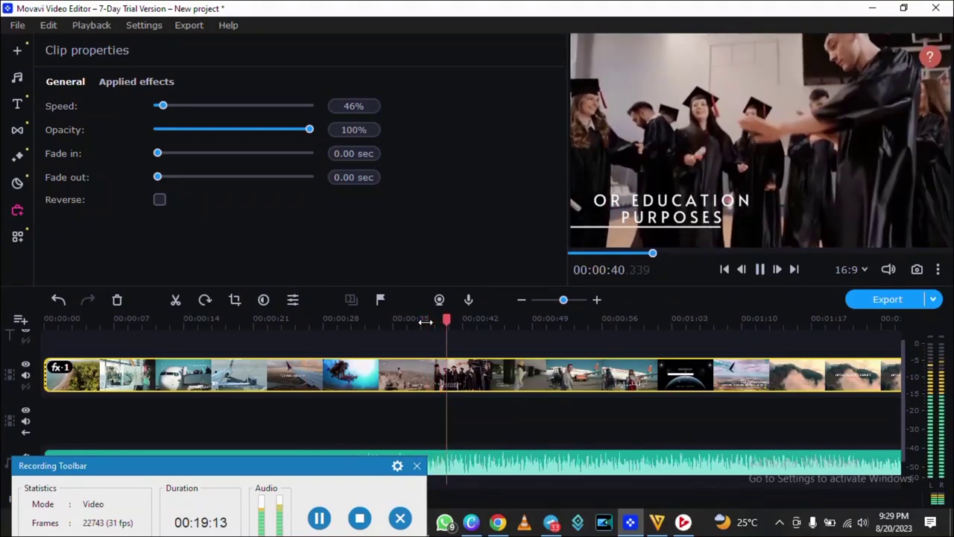
key("space")
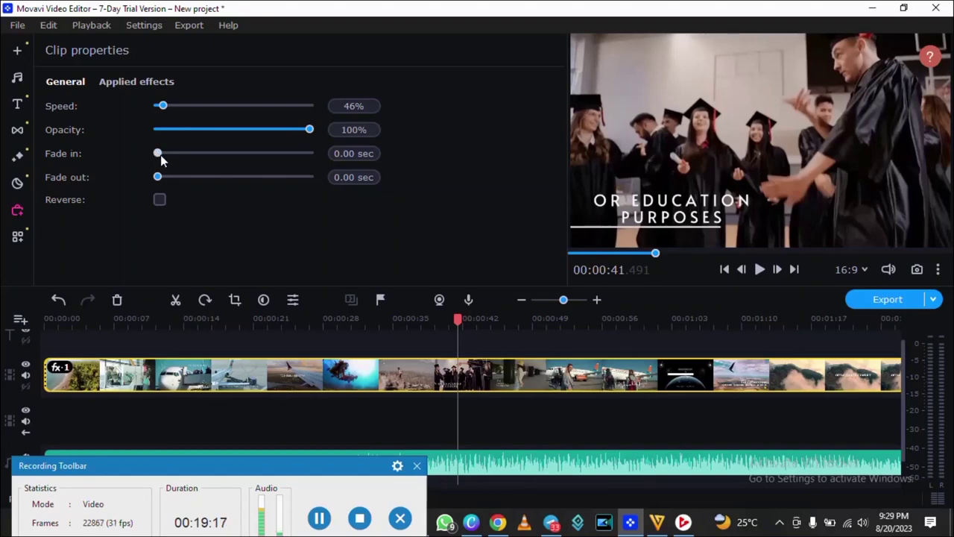
Set the video clip's fade-in to 7.50 sec and play the remaining scenes past the clip's end.
left_click_drag(159, 154, 197, 167)
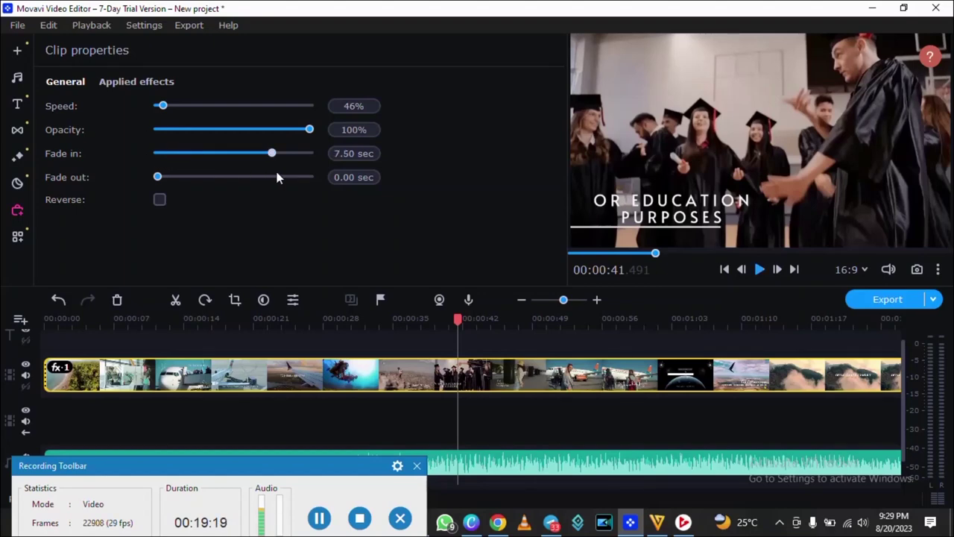
key("space")
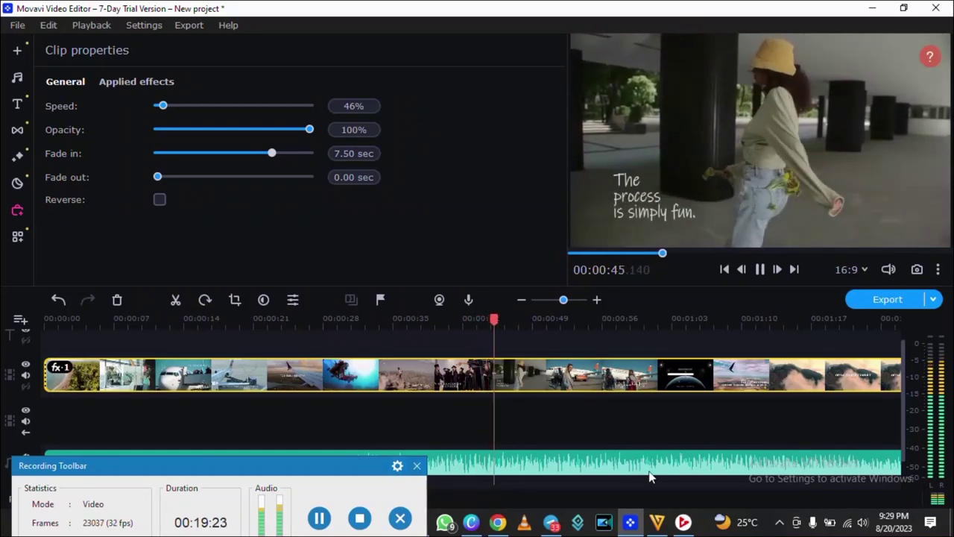
left_click(597, 314)
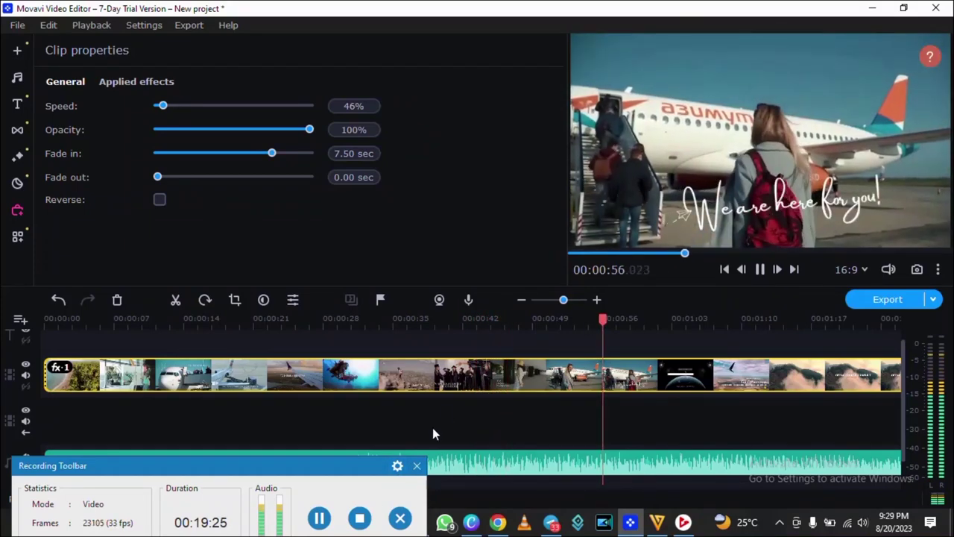
key("space")
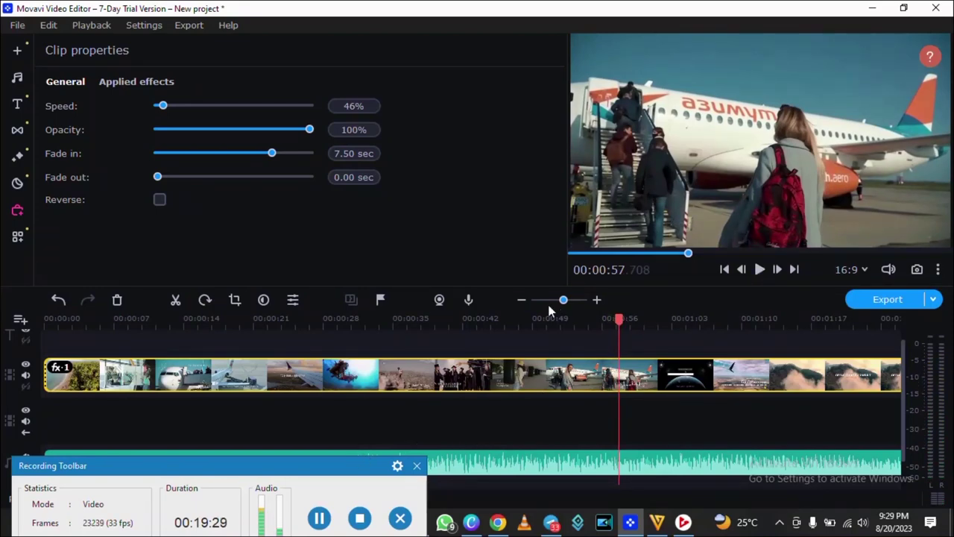
left_click_drag(562, 302, 553, 301)
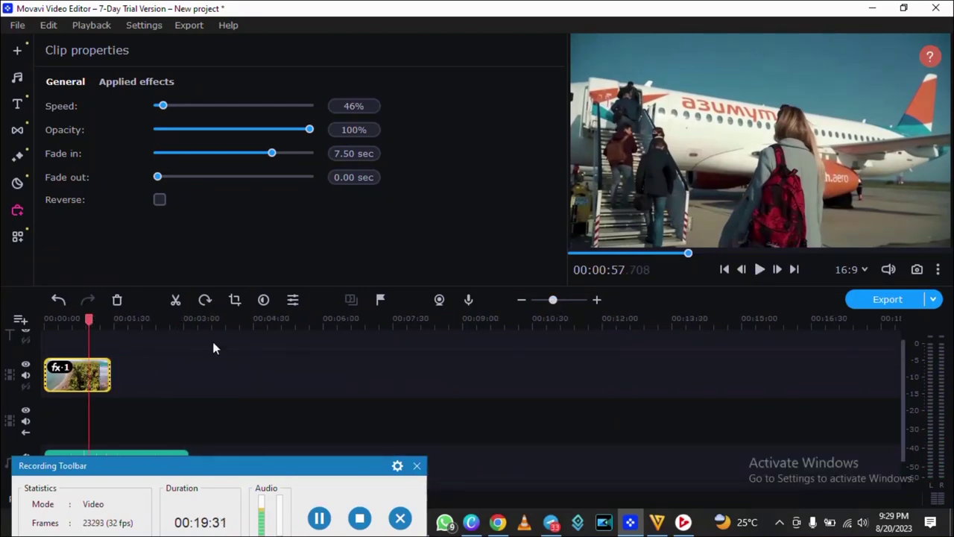
left_click(759, 270)
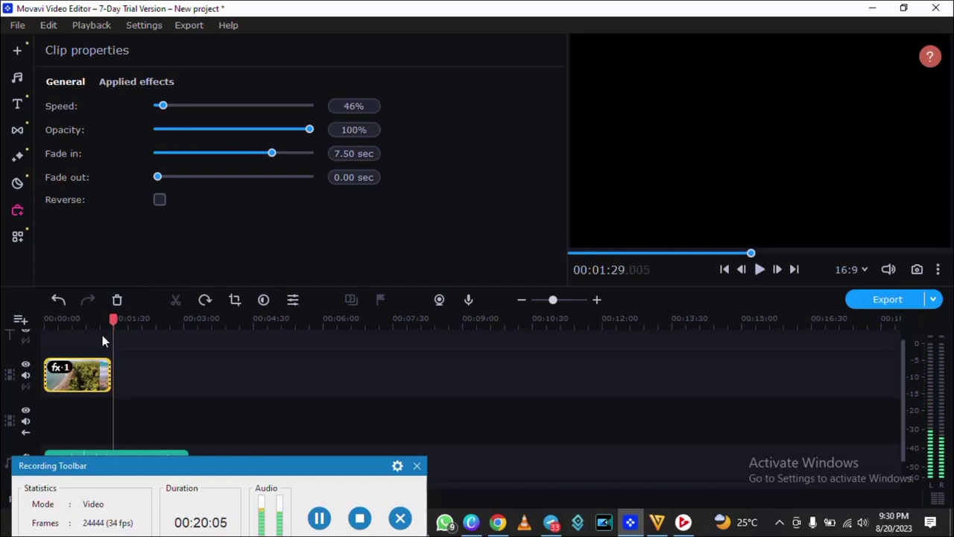
Try adding the Fade to black transition to the end of the video clip.
left_click(112, 373)
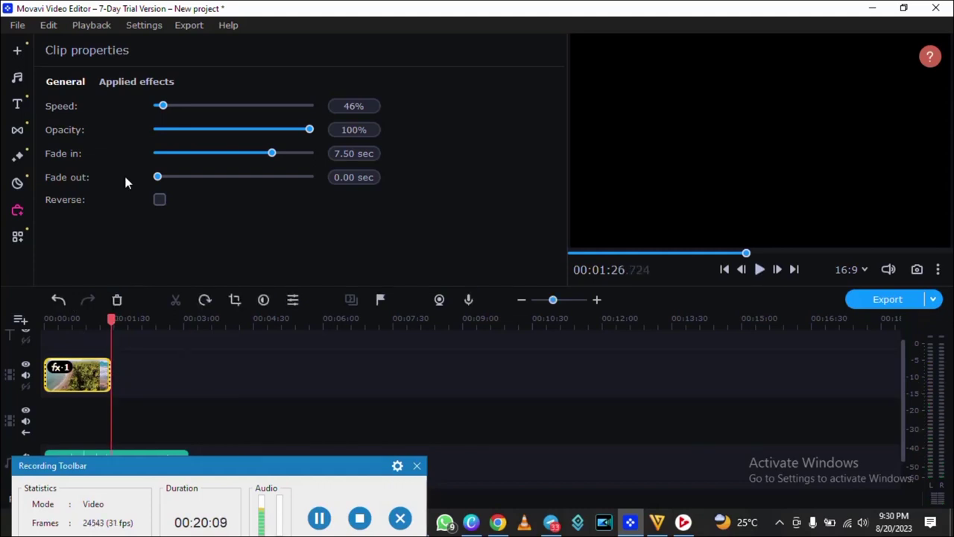
left_click(18, 130)
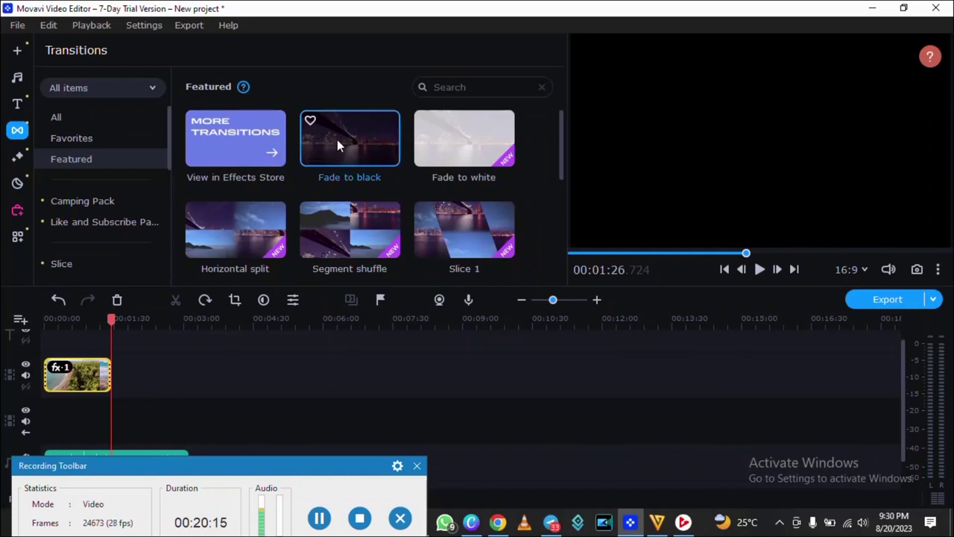
left_click_drag(337, 139, 102, 367)
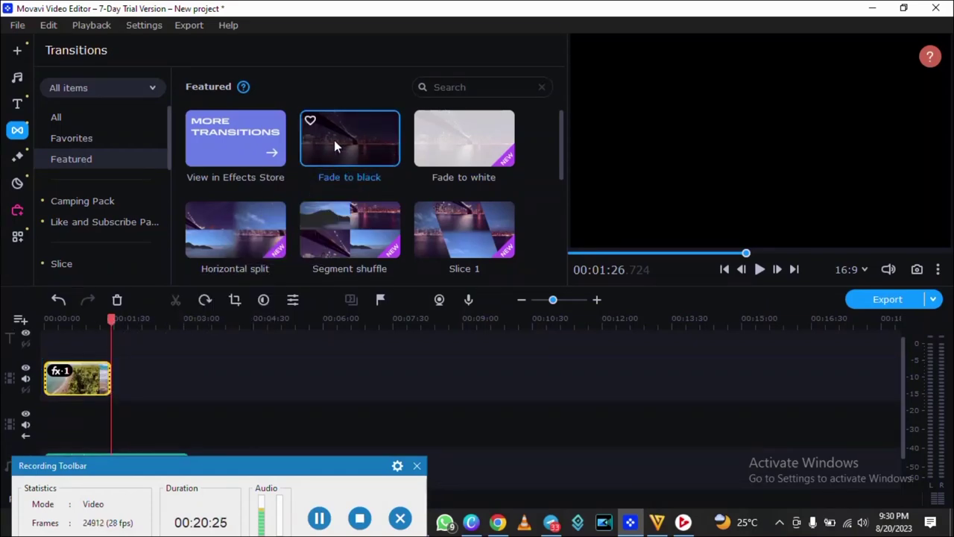
left_click_drag(334, 142, 102, 380)
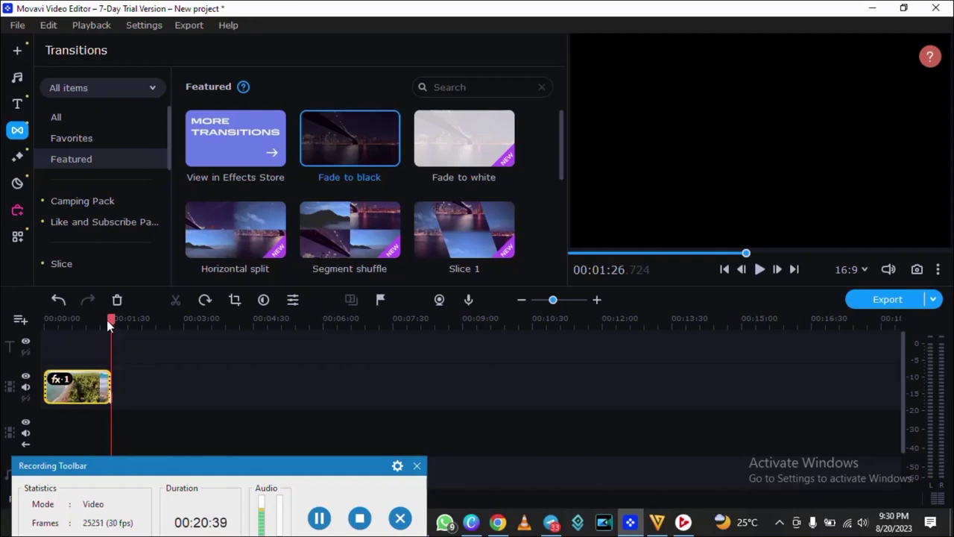
Play the video clip's ending from about 1:24.6 to check the Fade to black transition.
left_click_drag(107, 320, 95, 320)
left_click(109, 319)
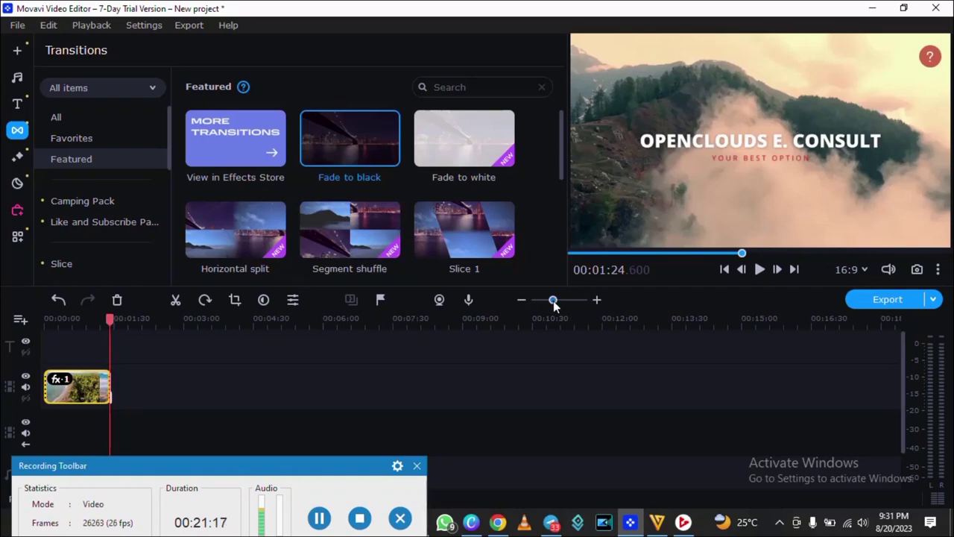
left_click_drag(554, 300, 561, 301)
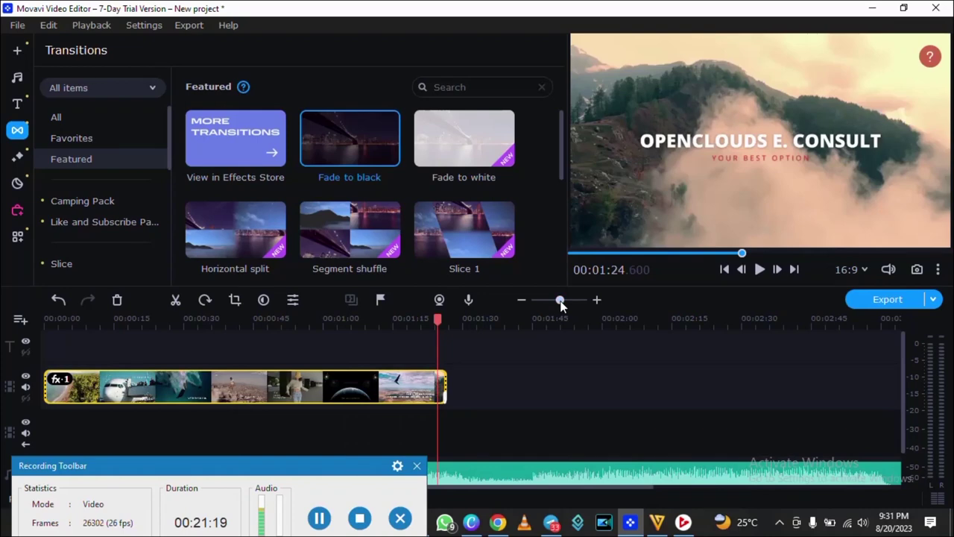
key("space")
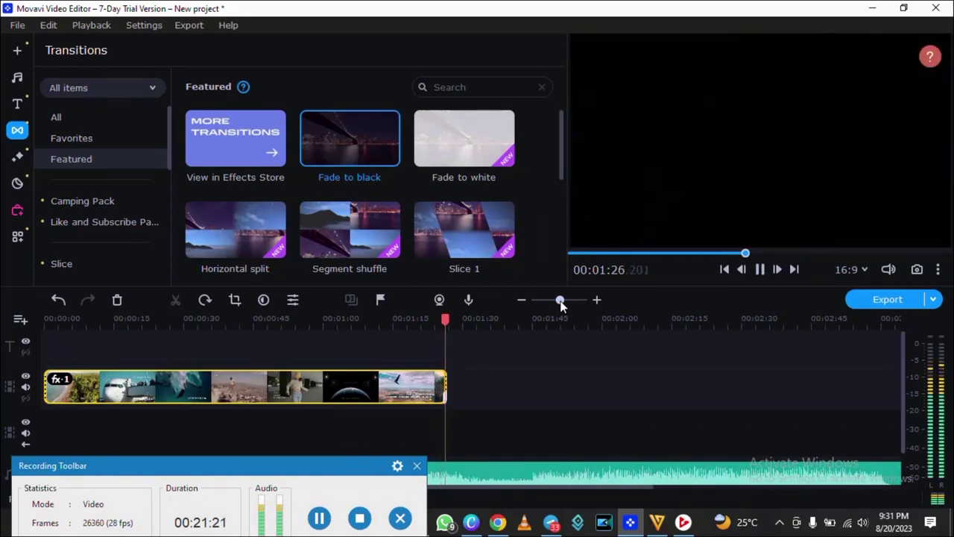
key("space")
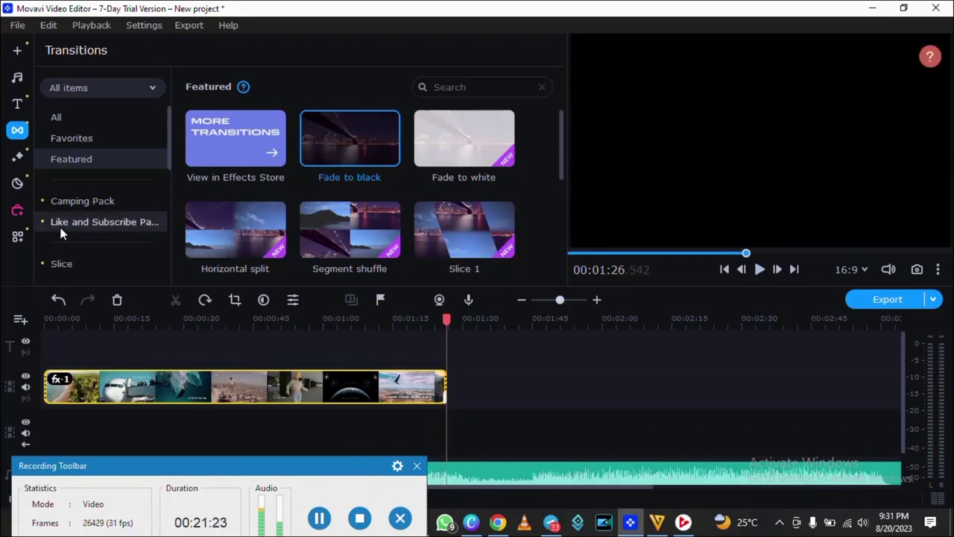
Undo the Fade to black transition and replay the clip's ending from about 1:24.9.
left_click(64, 297)
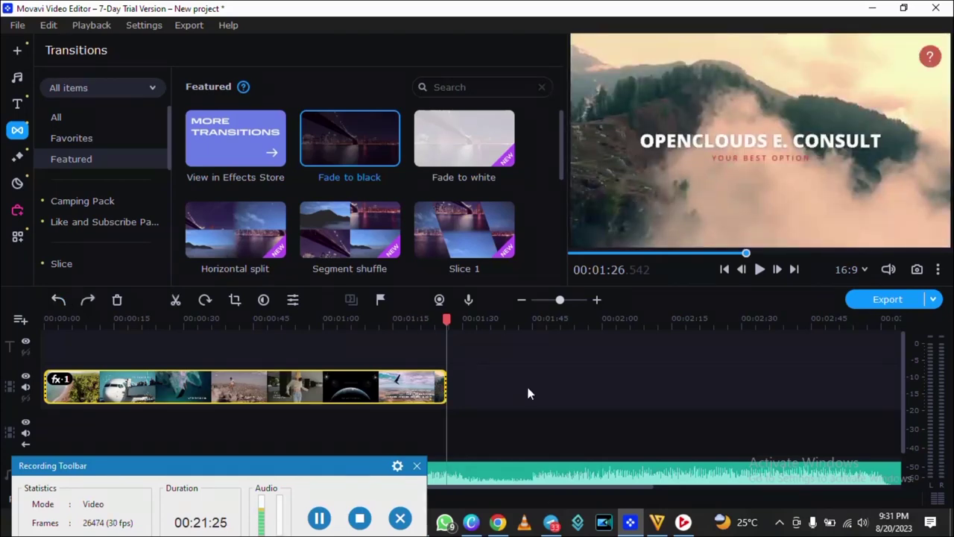
left_click_drag(448, 319, 438, 319)
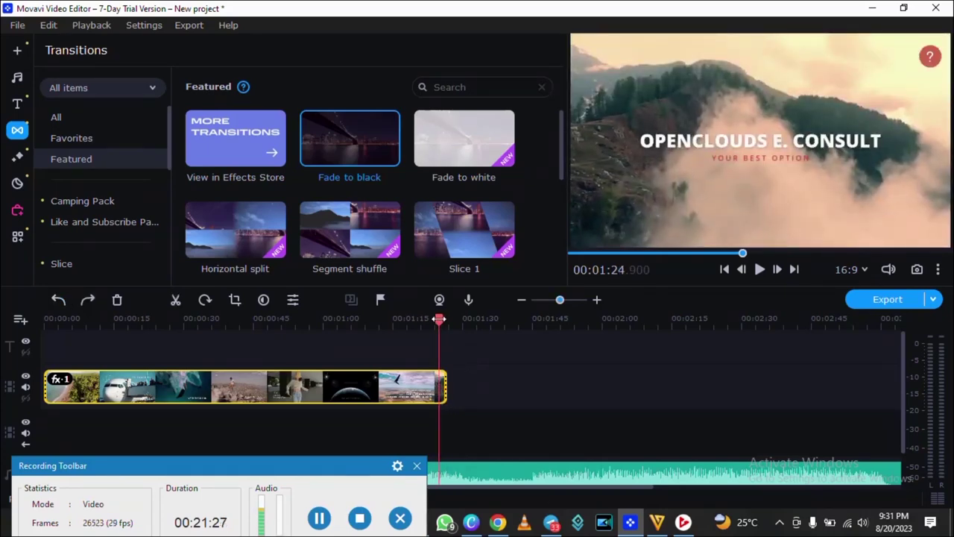
key("space")
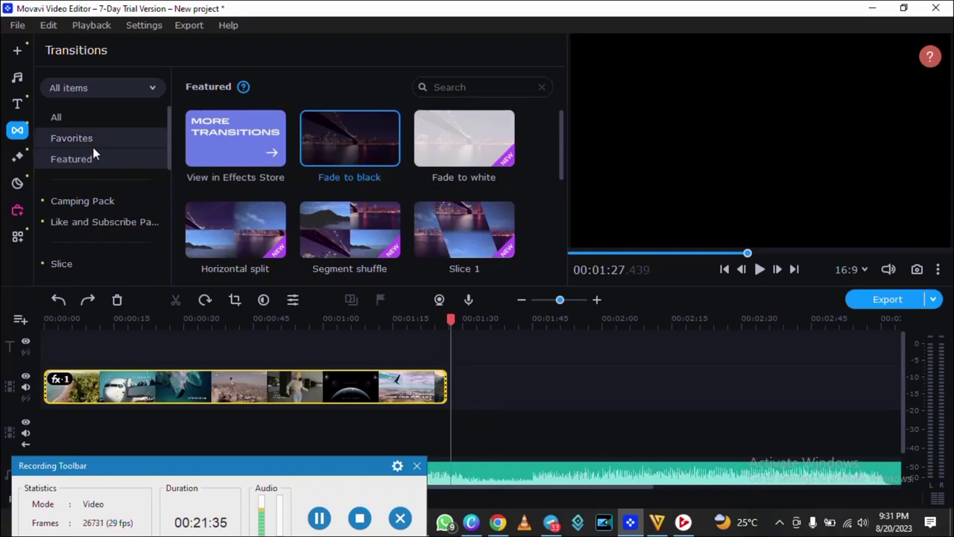
Download the featured Chat title, place it at the start of the main video track, and open its text for editing.
left_click(16, 106)
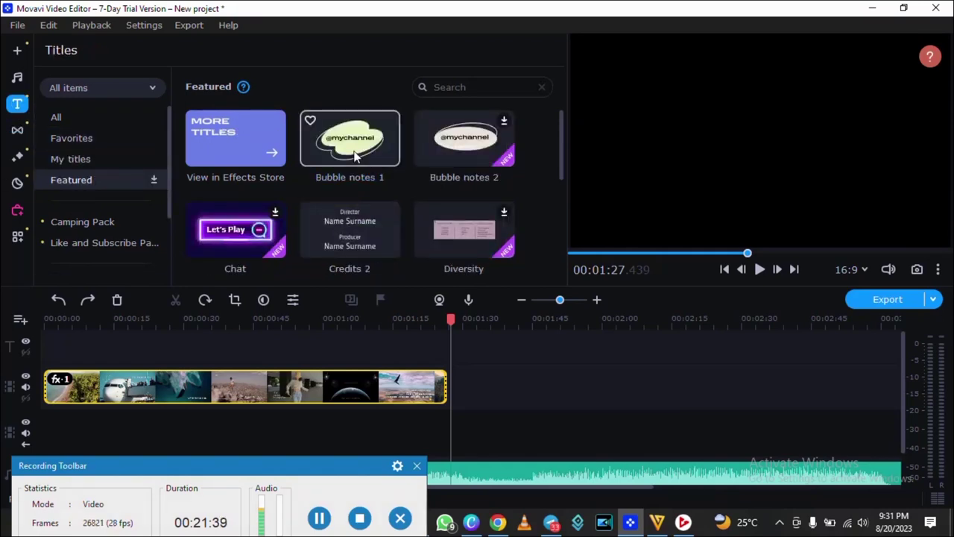
left_click(244, 316)
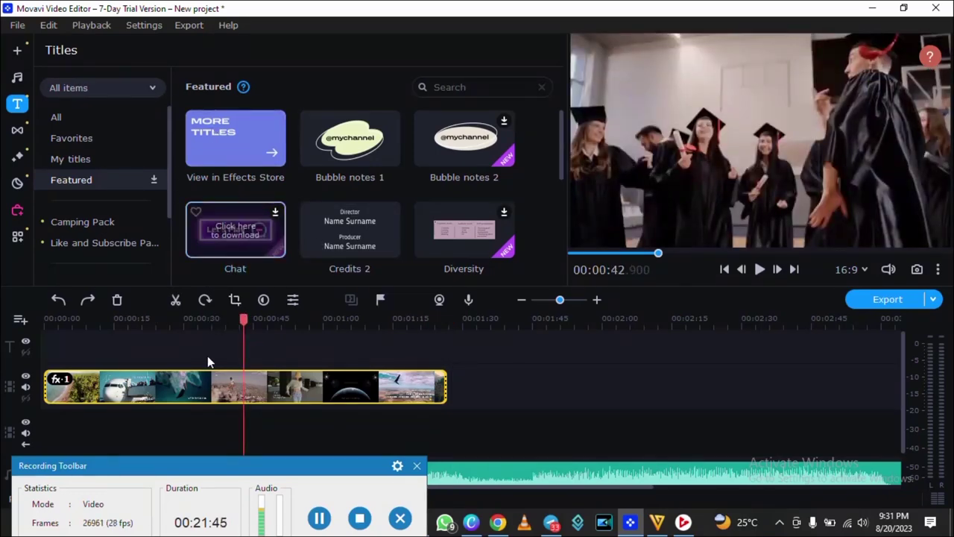
left_click(226, 236)
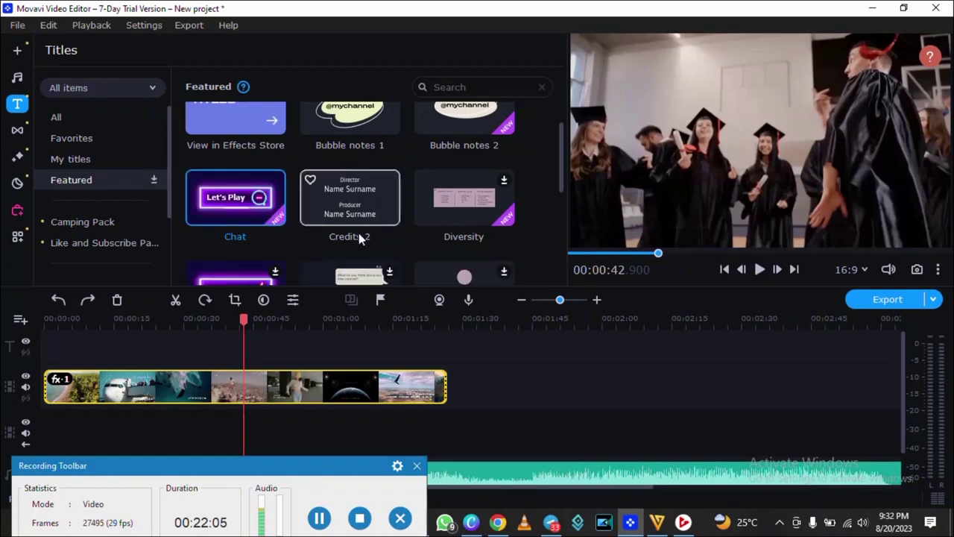
left_click_drag(221, 207, 259, 332)
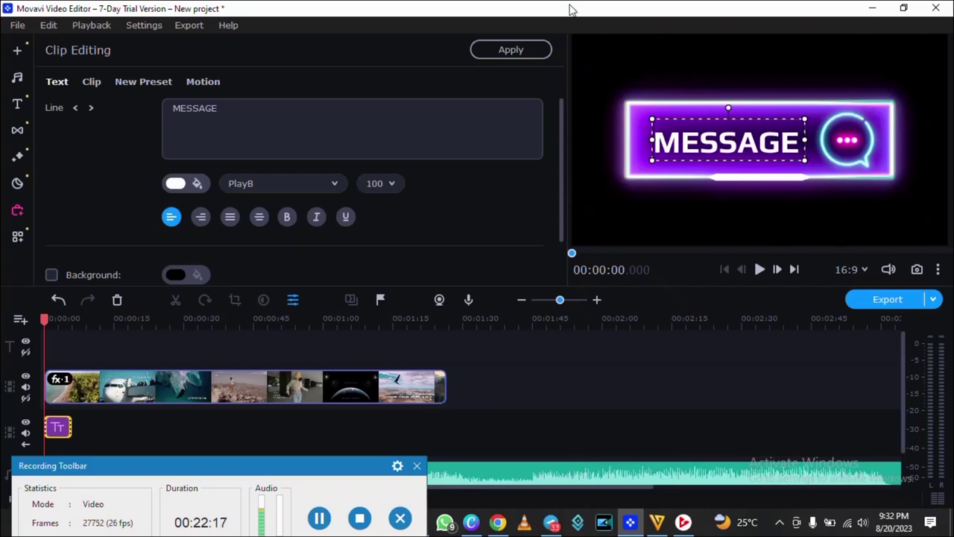
Finish editing the Chat title, move it to the title track at the video's start, and preview it over the clip.
left_click(511, 50)
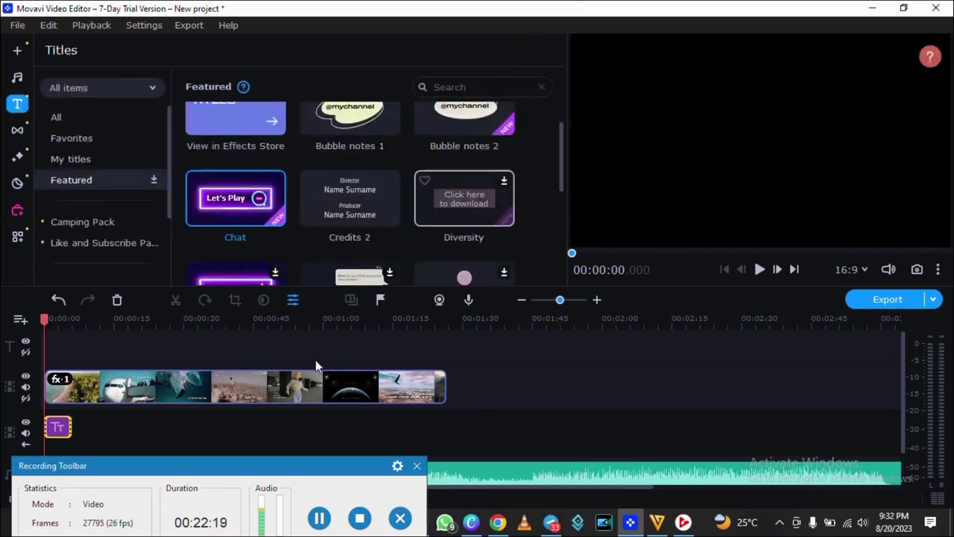
mouse_move(44, 320)
left_mouse_down()
mouse_move(72, 320)
mouse_move(56, 320)
left_mouse_up()
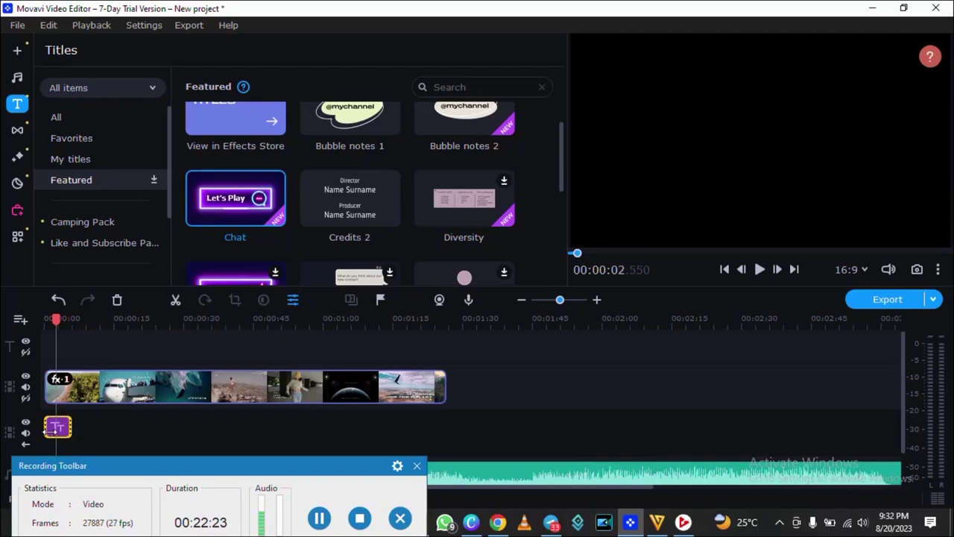
left_click_drag(54, 436, 56, 364)
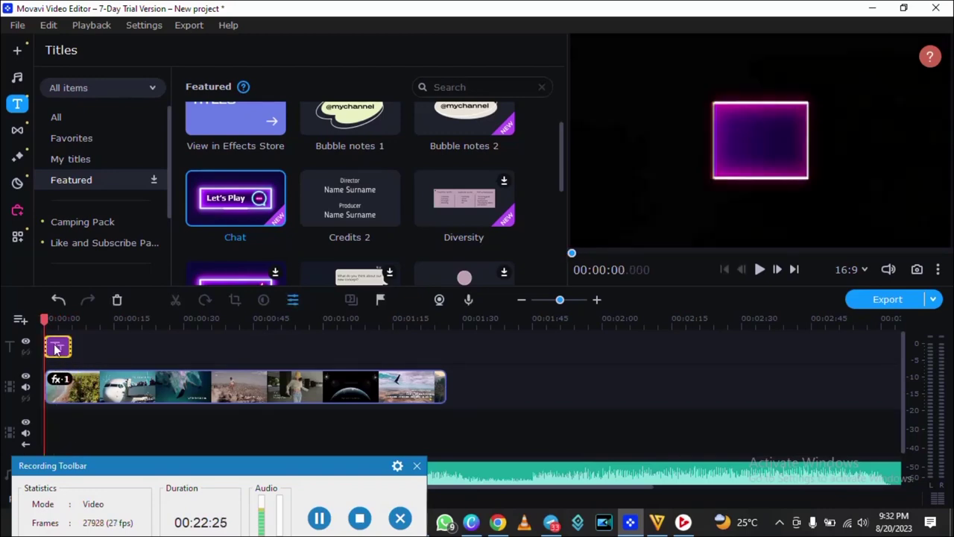
mouse_move(42, 319)
left_mouse_down()
mouse_move(79, 319)
mouse_move(44, 319)
left_mouse_up()
key("ctrl+z")
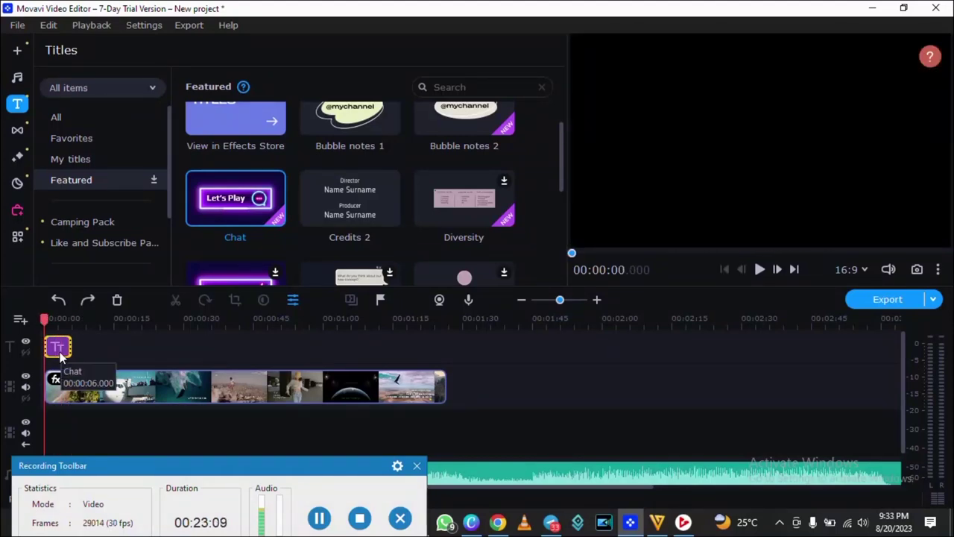
key("space")
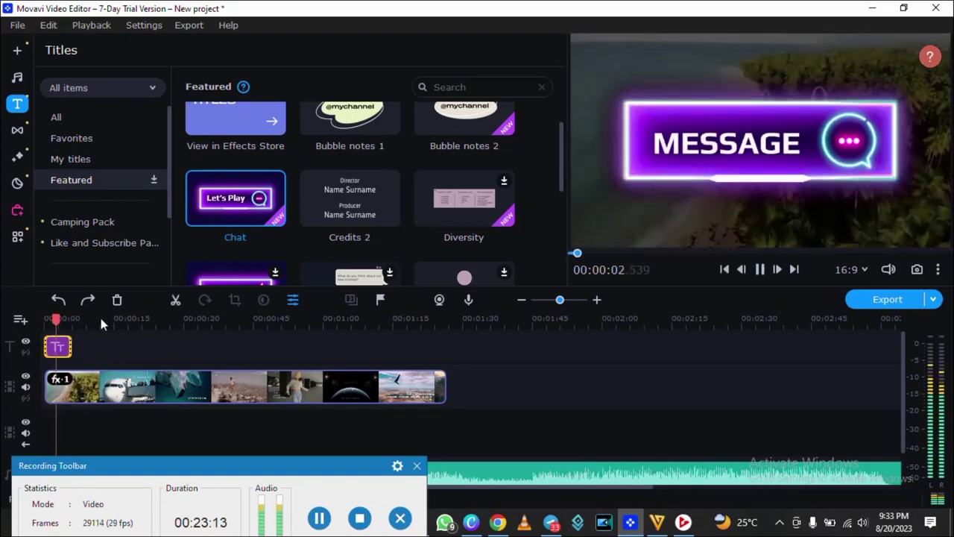
key("space")
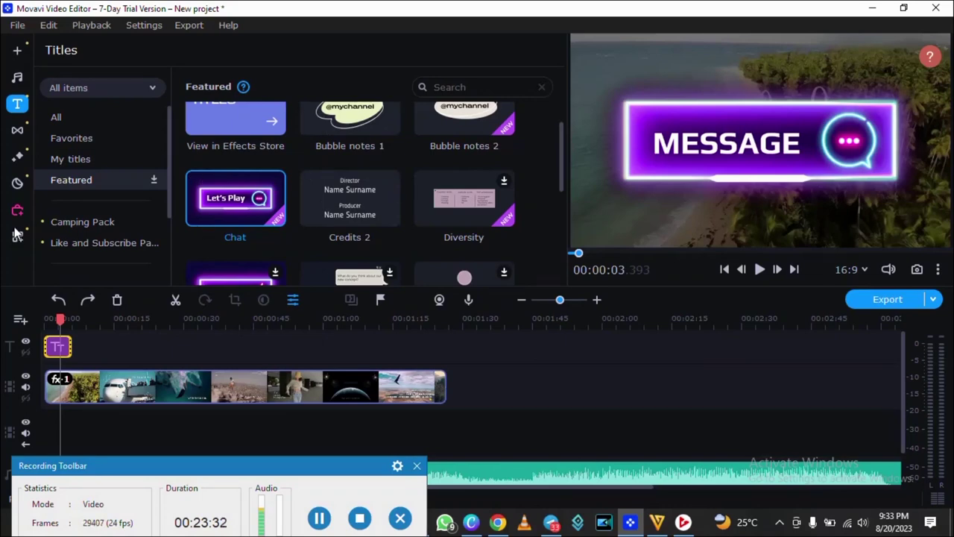
Add the Camping Pack's Arrow - orange ← title at the main video track's start and at about 0:53 on the title track, and preview it.
left_click(86, 218)
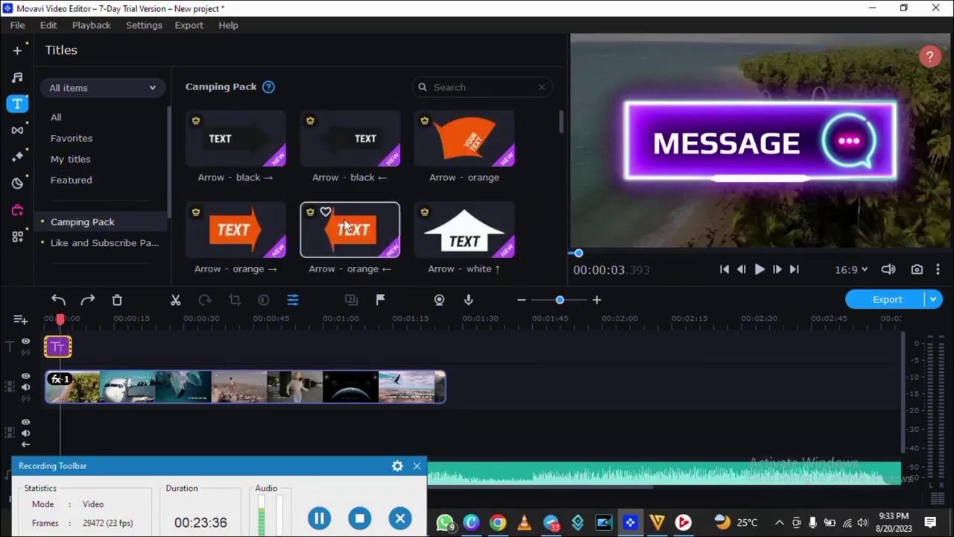
right_click(364, 238)
left_click(364, 237)
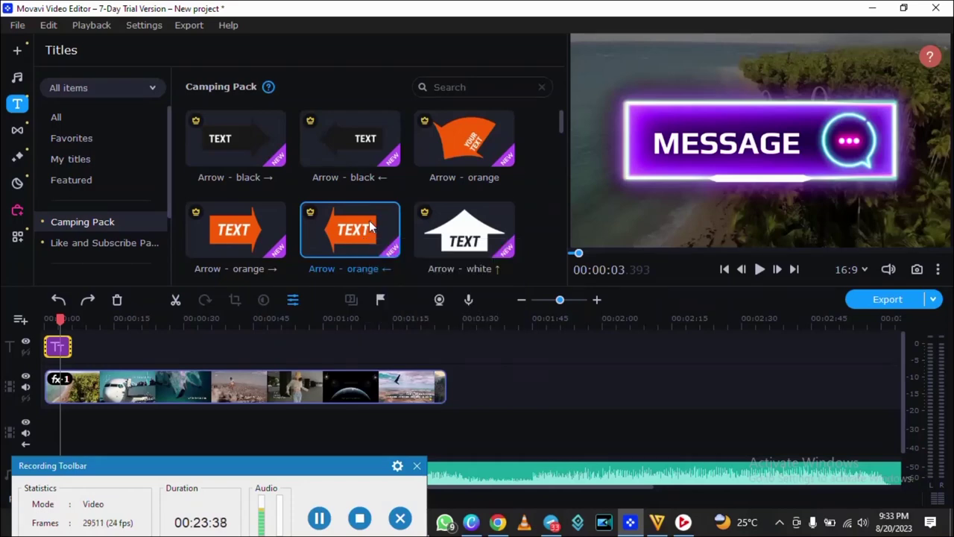
left_click_drag(363, 238, 306, 324)
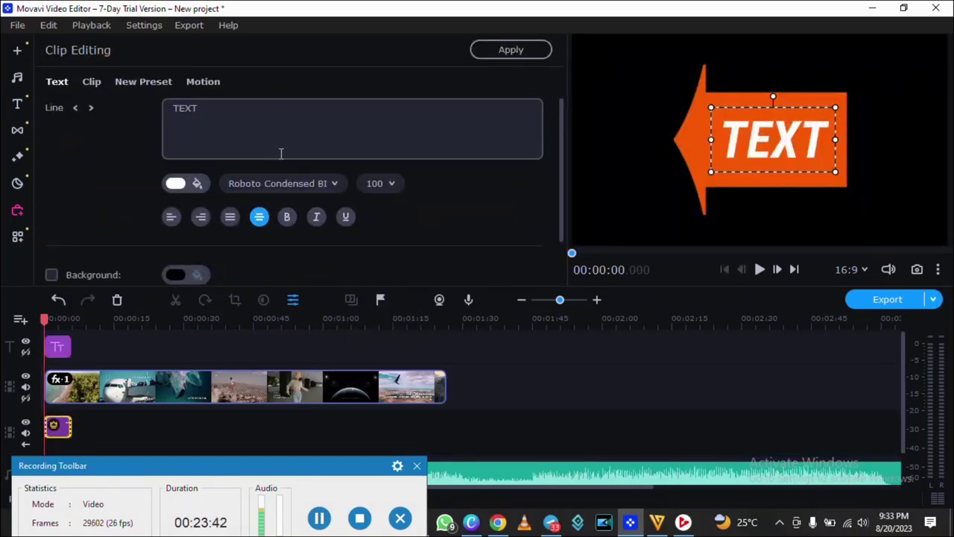
left_click(520, 48)
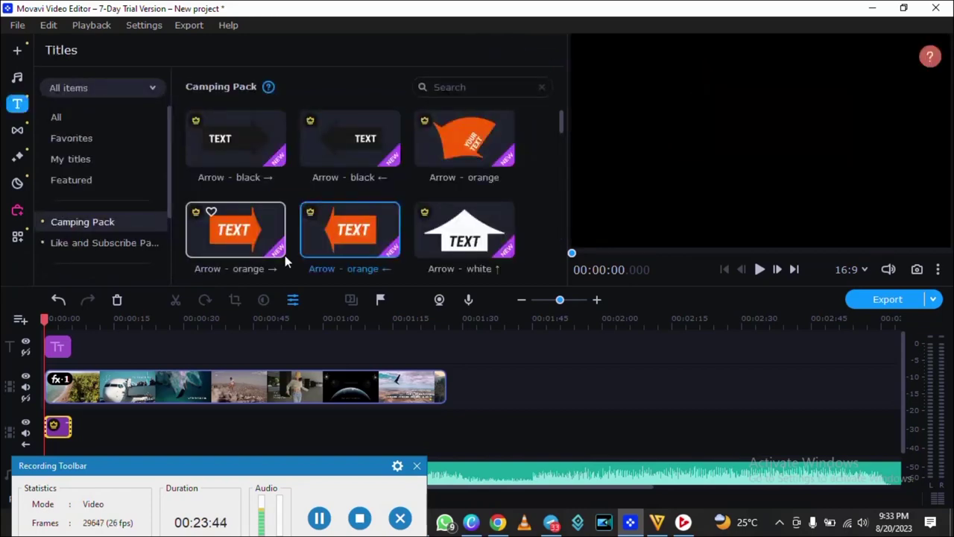
left_click_drag(344, 235, 290, 317)
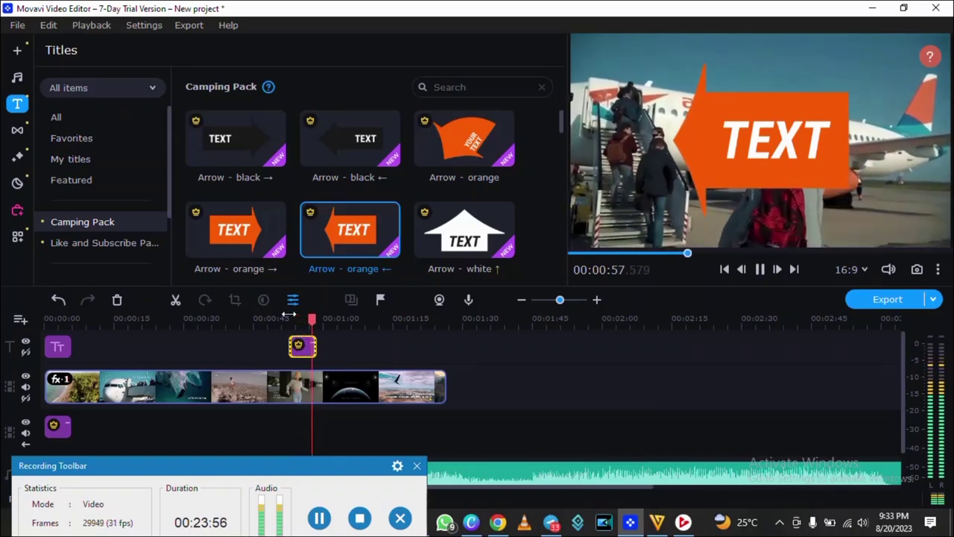
key("space")
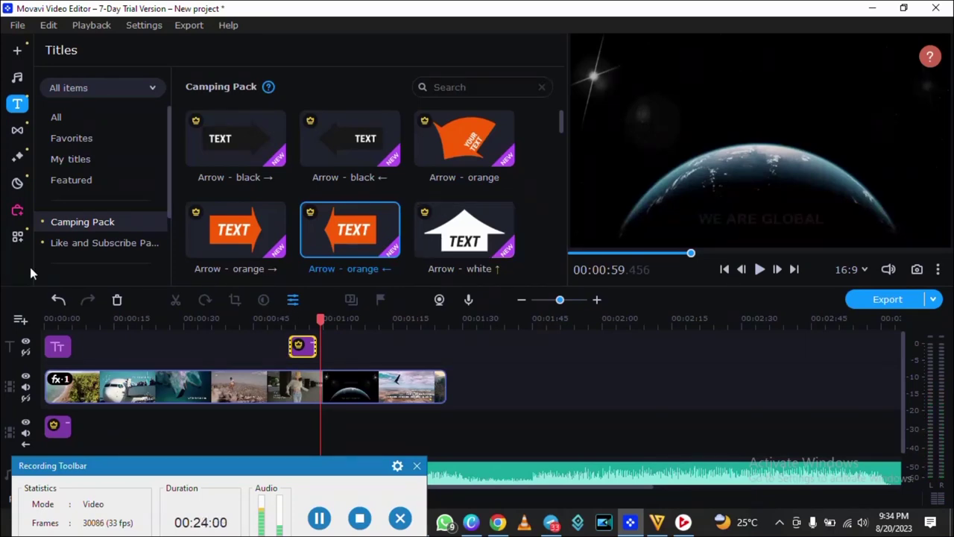
Add the Social network 1 title from the Like and Subscribe Pack at about 1:05 on the title track and preview it.
left_click(74, 240)
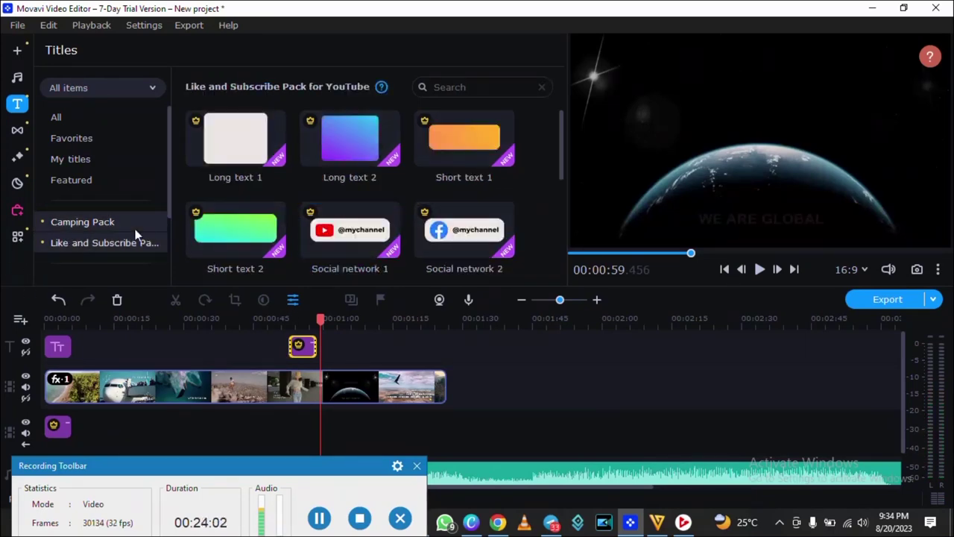
left_click_drag(355, 241, 347, 339)
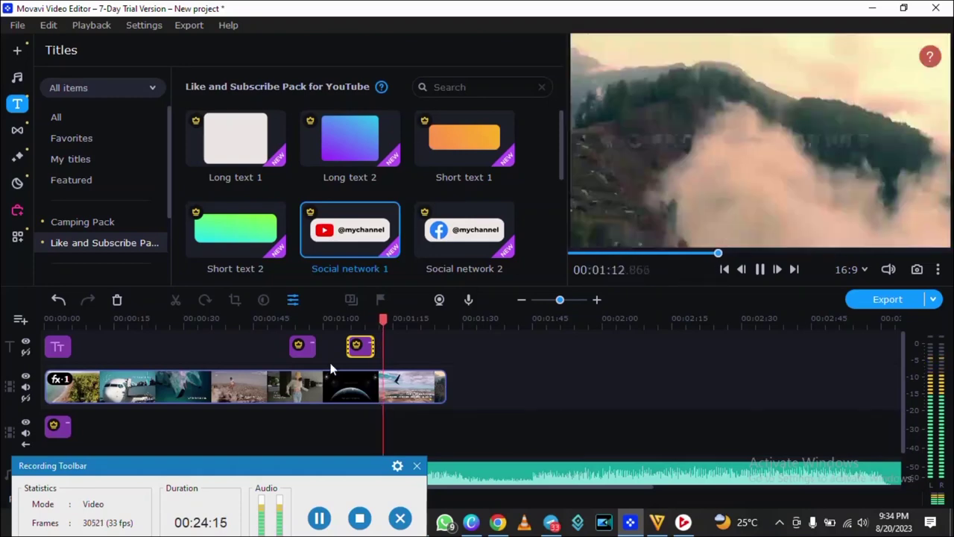
left_click(357, 319)
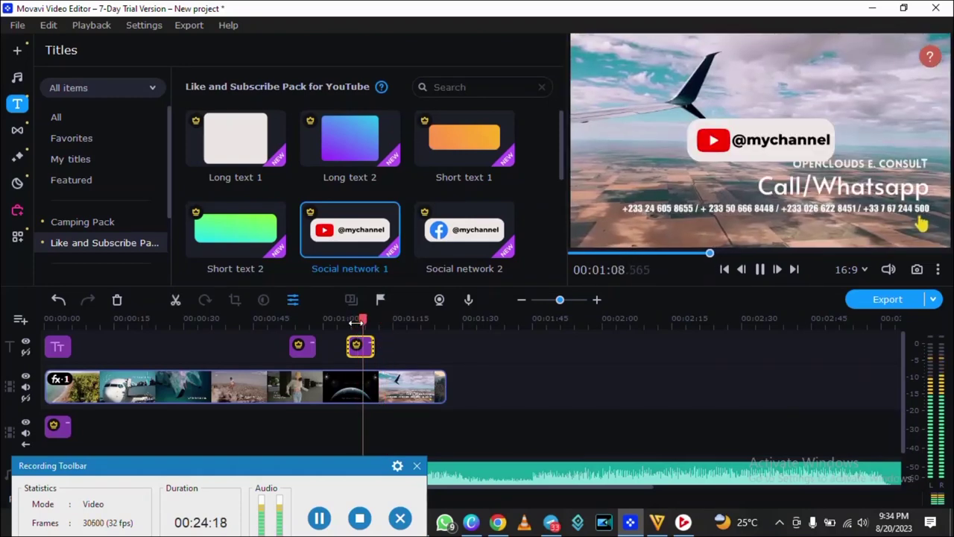
key("space")
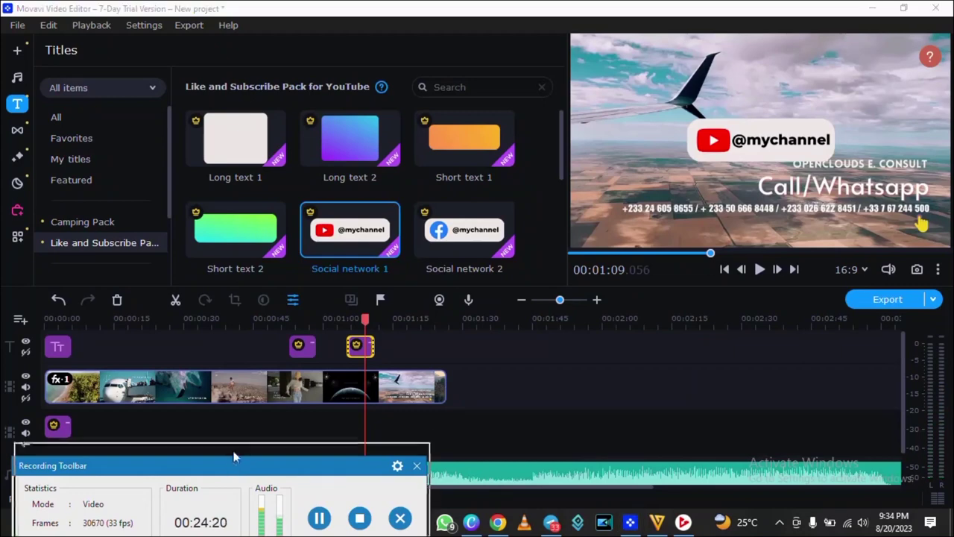
left_click_drag(231, 464, 231, 471)
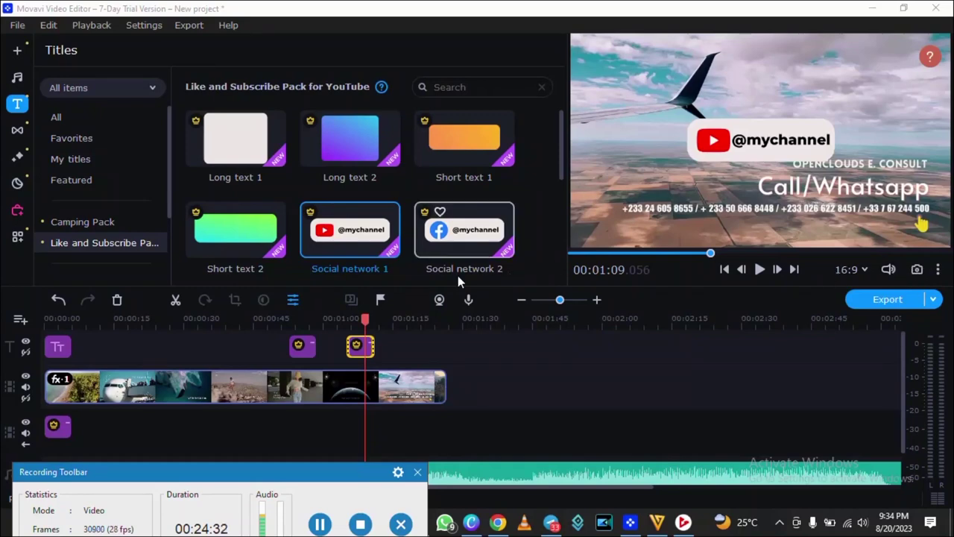
left_click(47, 26)
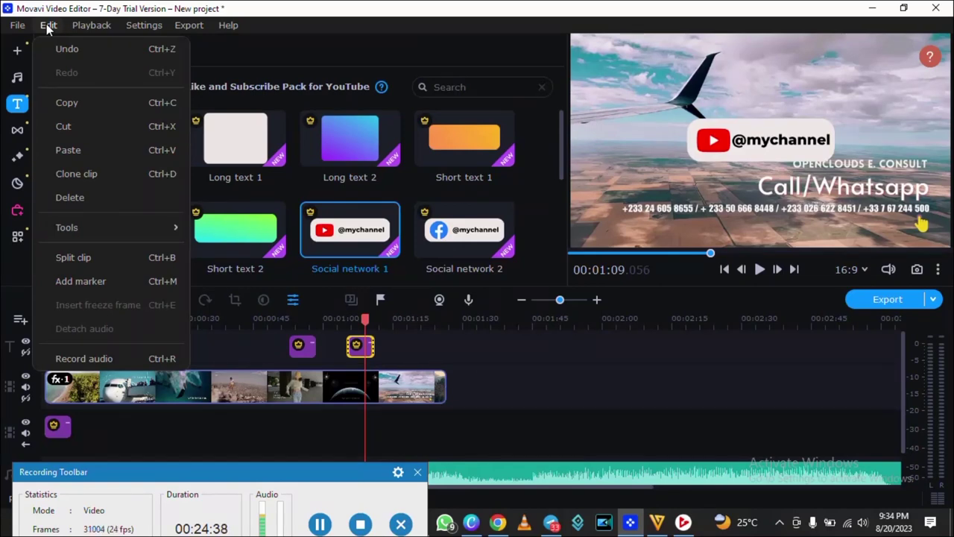
mouse_move(27, 28)
mouse_move(91, 26)
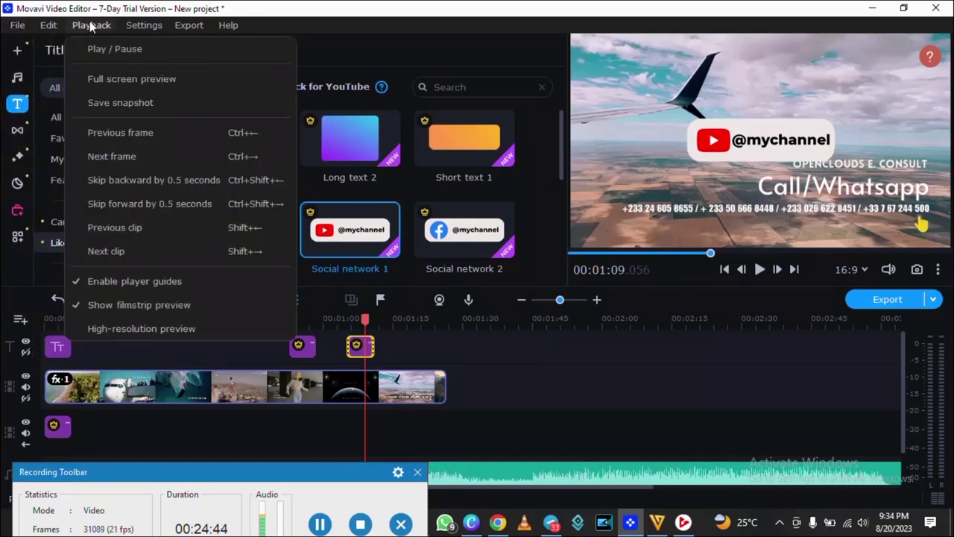
mouse_move(144, 26)
mouse_move(190, 26)
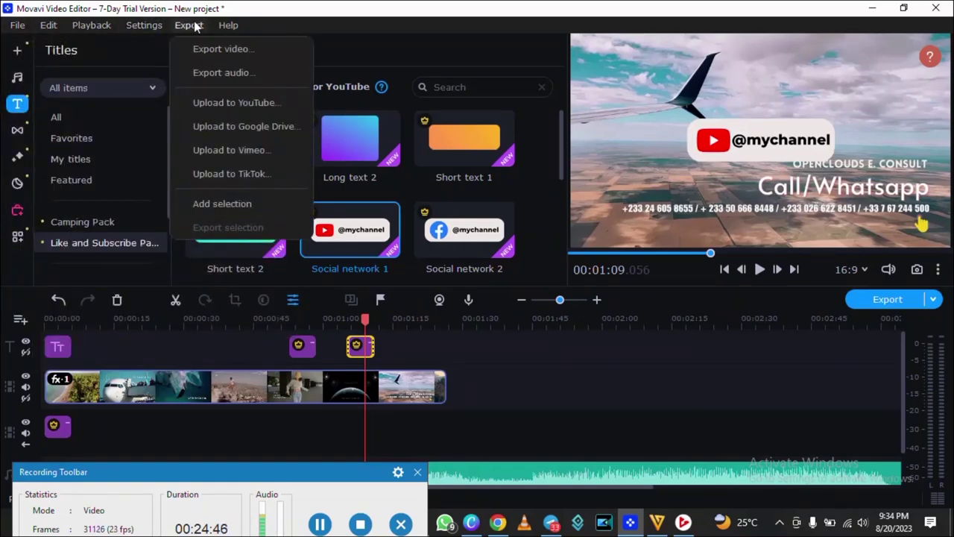
mouse_move(225, 28)
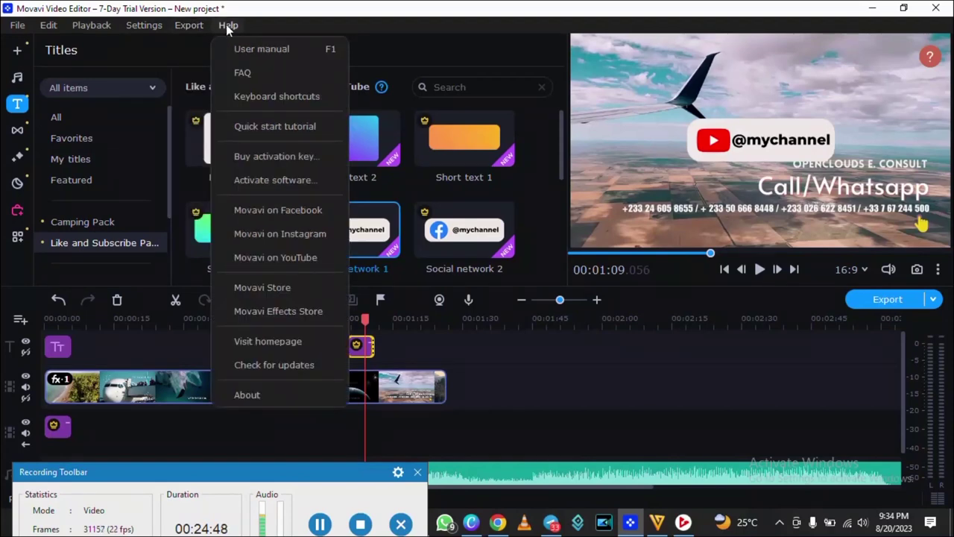
Show the featured filters and try selecting the orange arrow and Social network 1 titles together on the title track.
left_click(18, 157)
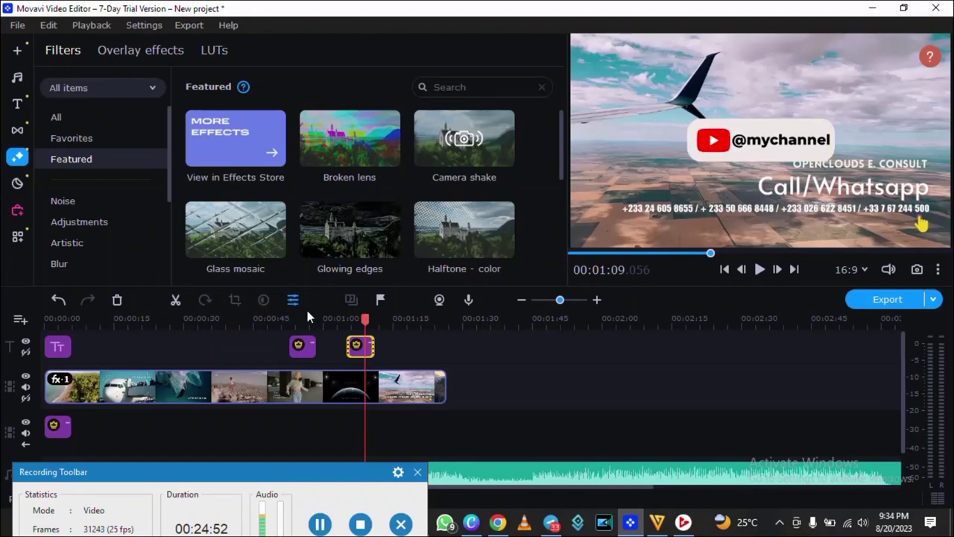
left_click(272, 346)
left_click_drag(292, 345, 379, 357)
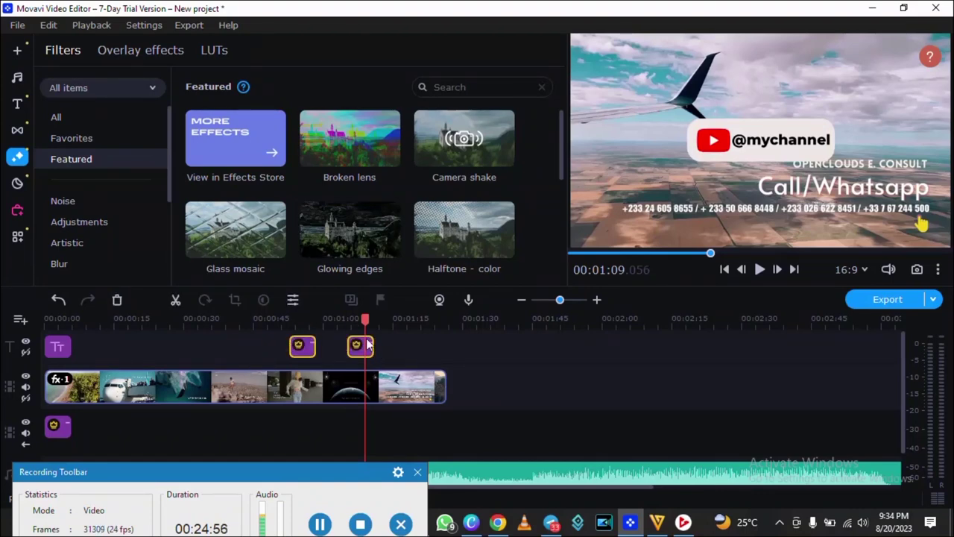
right_click(362, 346)
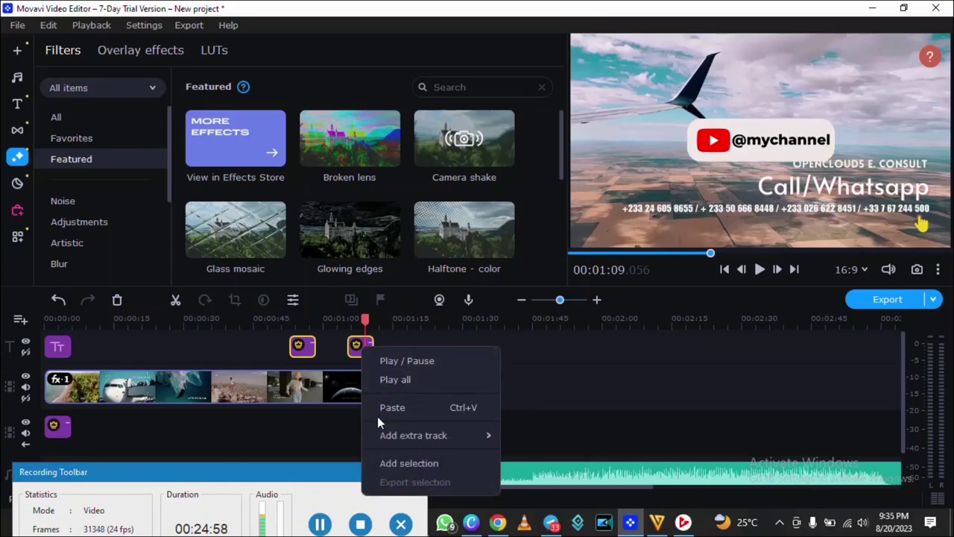
left_click(346, 365)
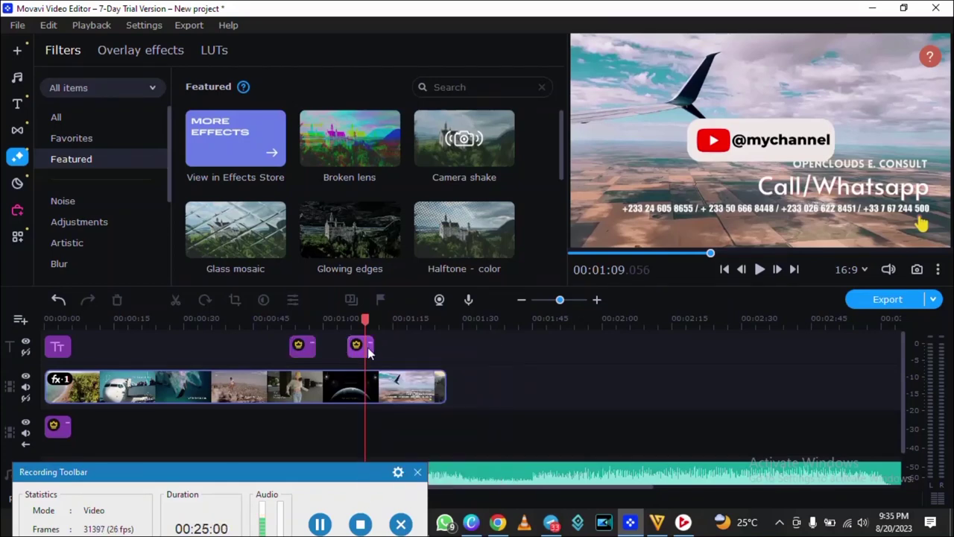
Paste the copied audio clip at the playhead and cut the Social network 1 title from the title track.
right_click(368, 349)
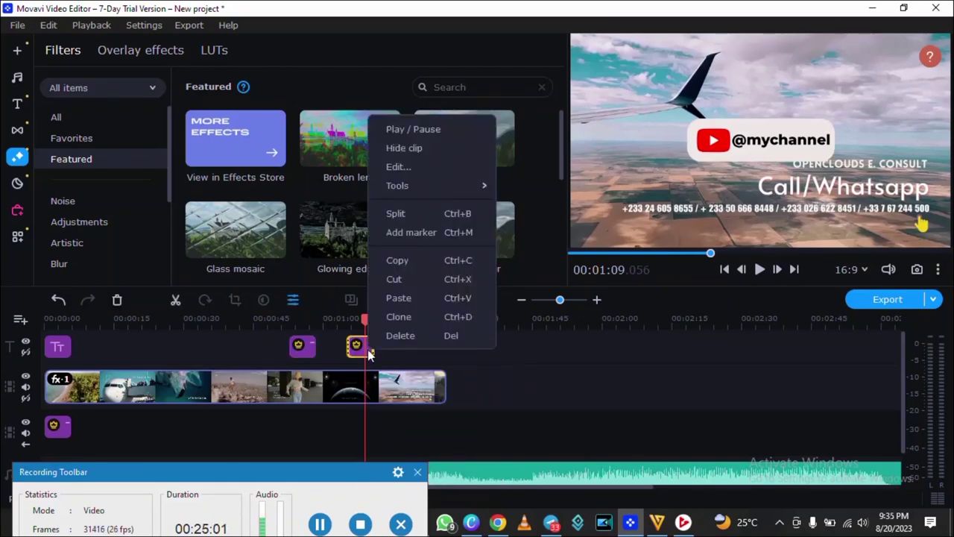
left_click(388, 297)
right_click(364, 344)
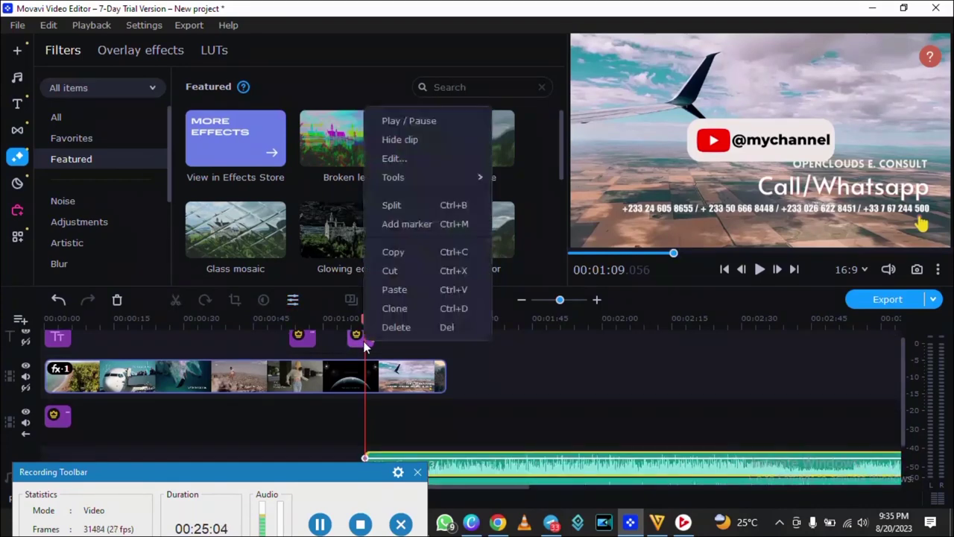
left_click(386, 271)
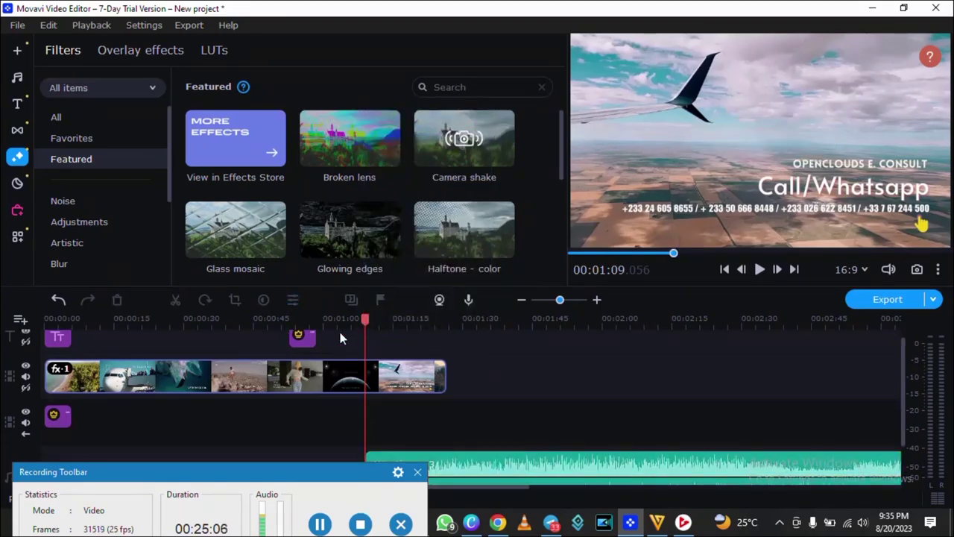
Cut the pasted audio clip and the original music clip from the timeline.
right_click(475, 457)
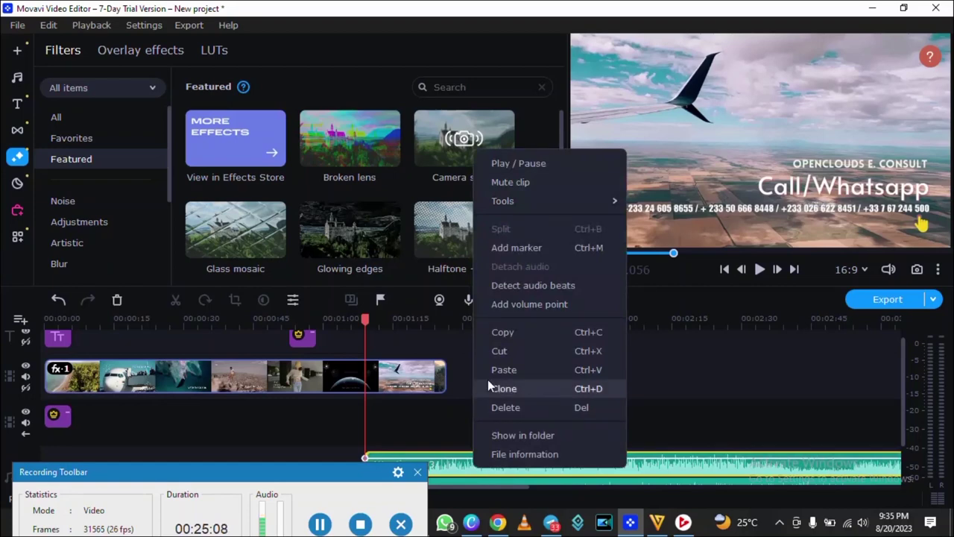
left_click(500, 349)
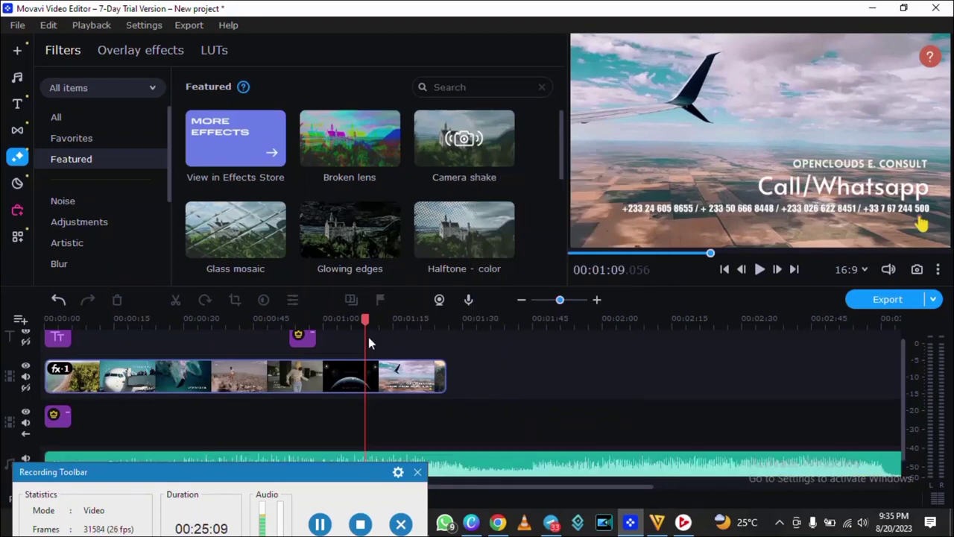
right_click(558, 457)
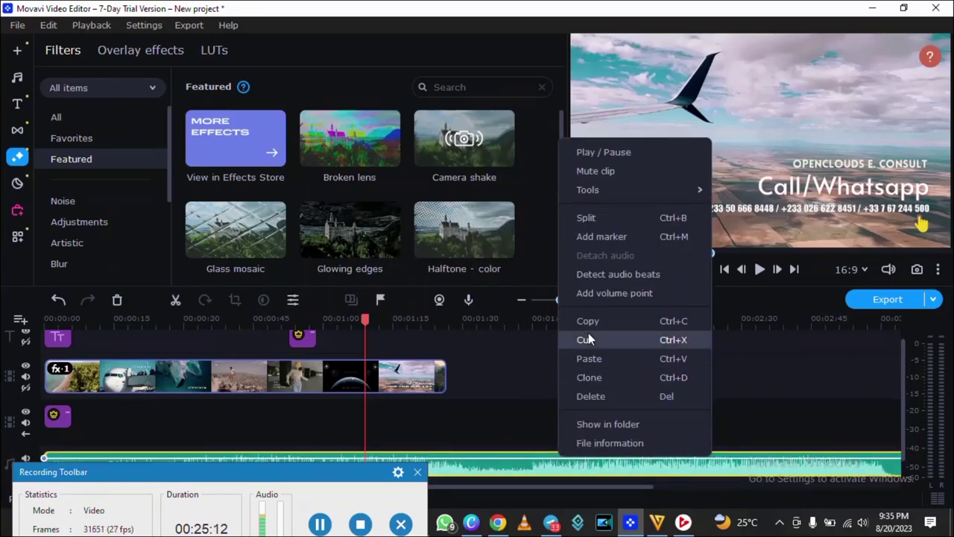
left_click(587, 337)
Cut the remaining two titles from the title track and the sticker at the start of the overlay track.
right_click(306, 339)
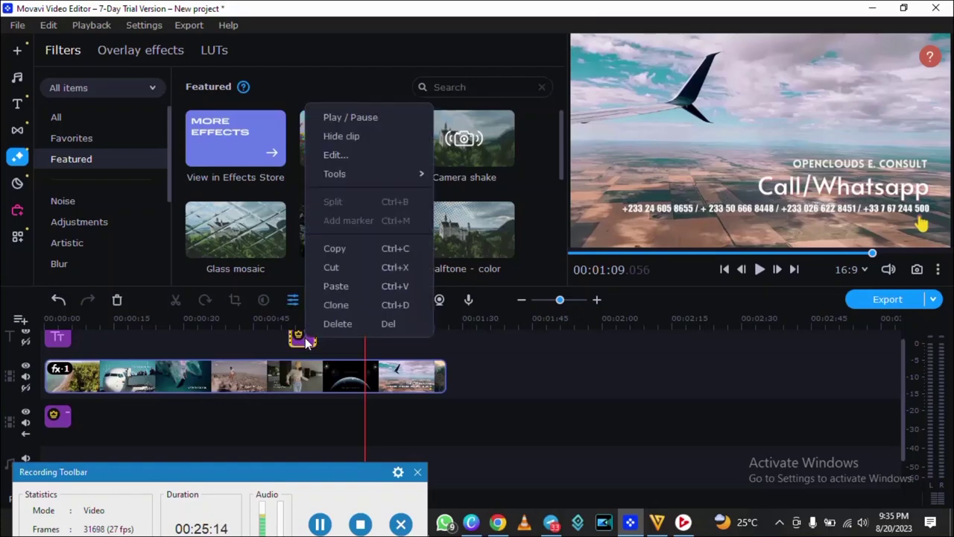
left_click(337, 270)
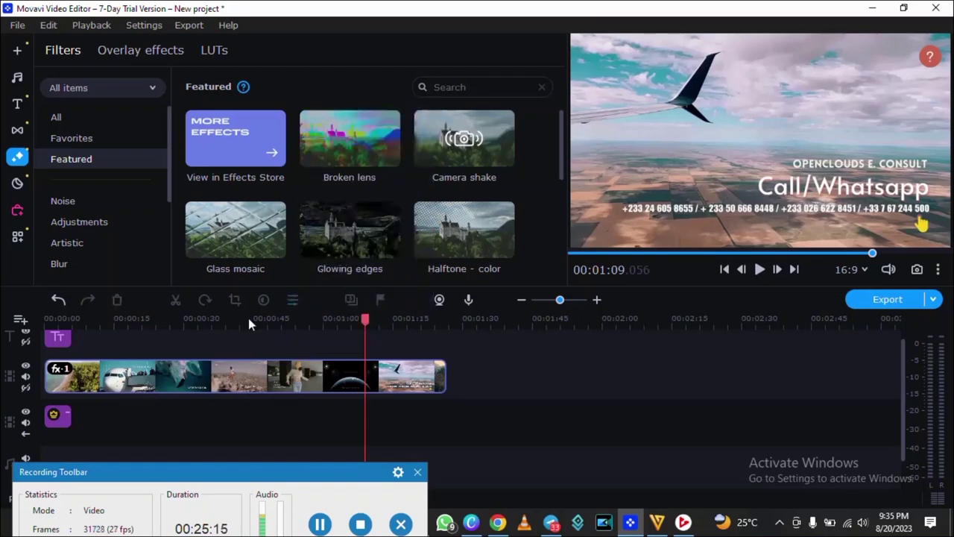
right_click(64, 342)
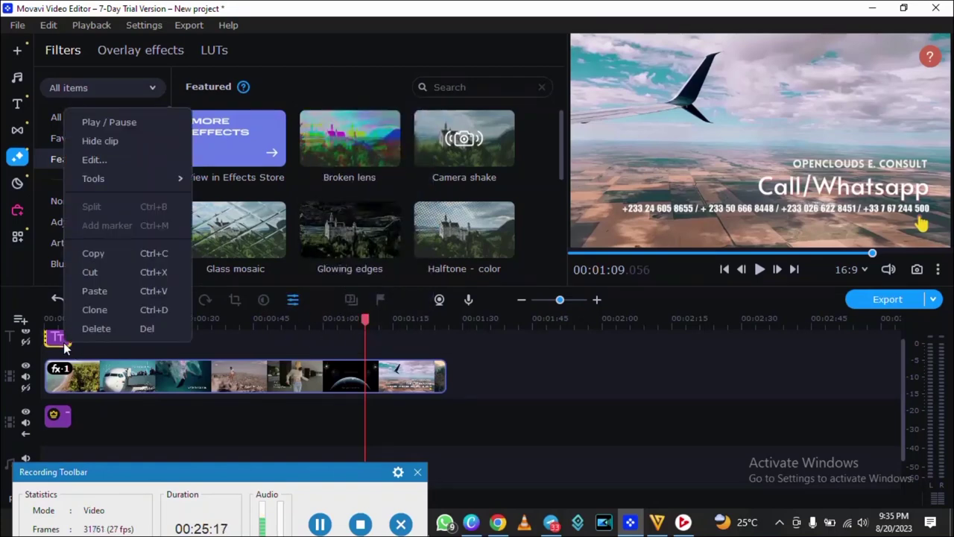
left_click(96, 271)
right_click(61, 419)
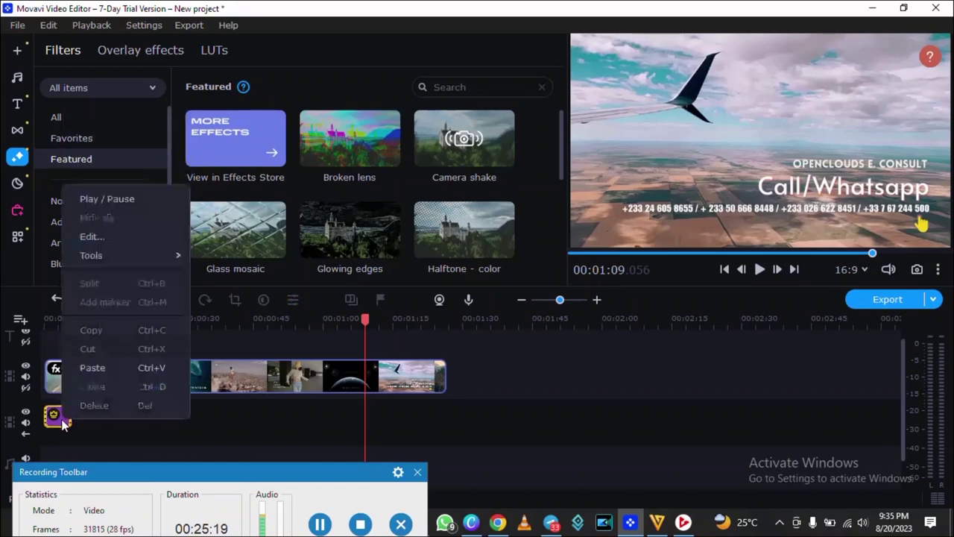
left_click(82, 349)
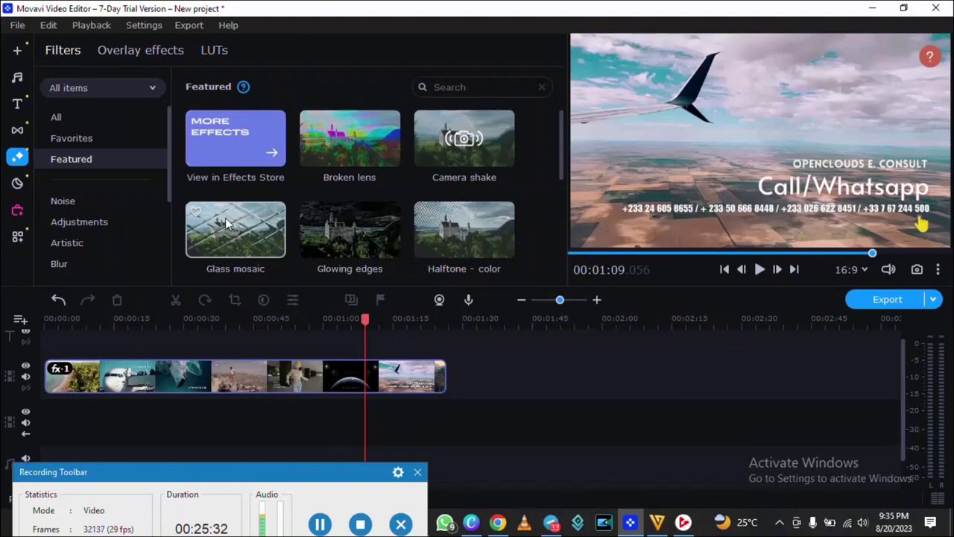
Apply the Glass mosaic filter to the video clip, undo and redo it, and preview the filtered footage.
left_click_drag(225, 217, 215, 373)
left_click_drag(211, 365, 211, 367)
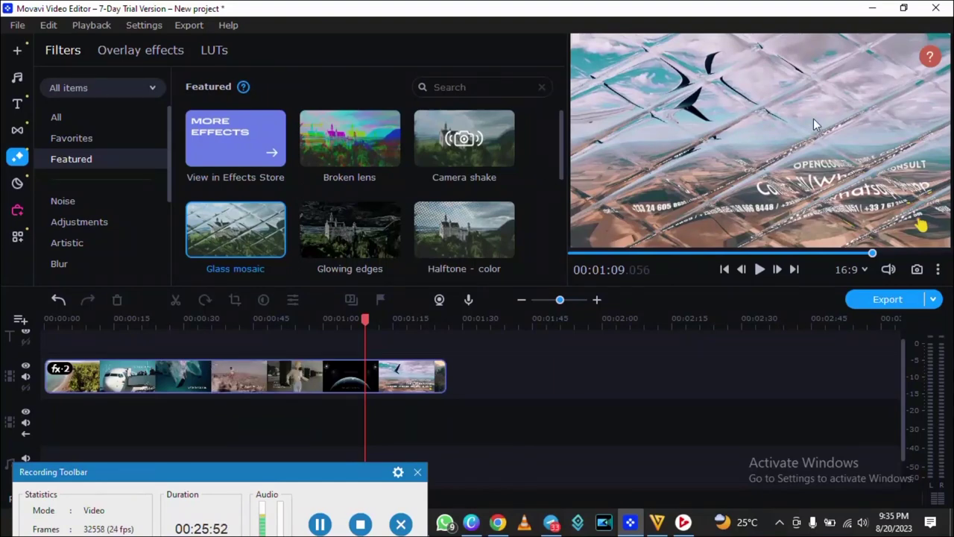
left_click(59, 300)
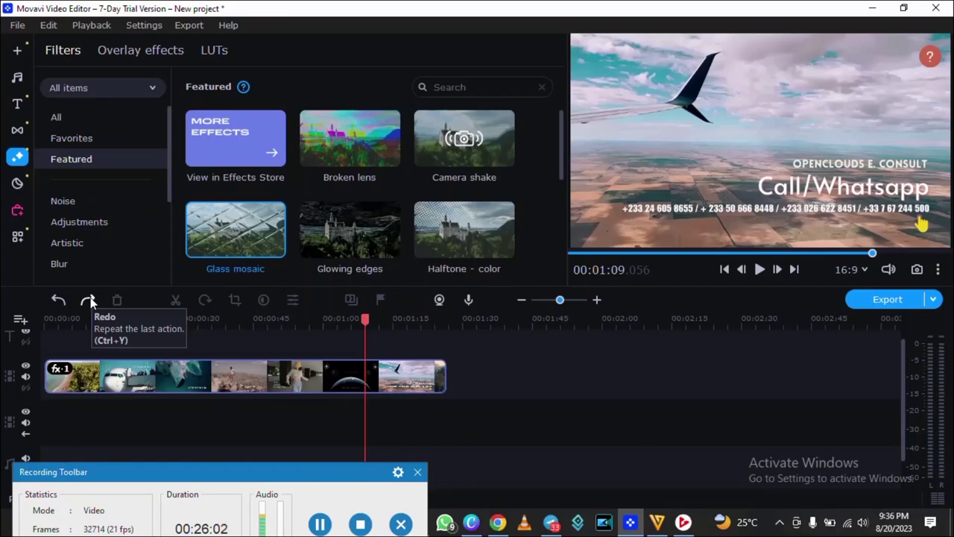
left_click(89, 301)
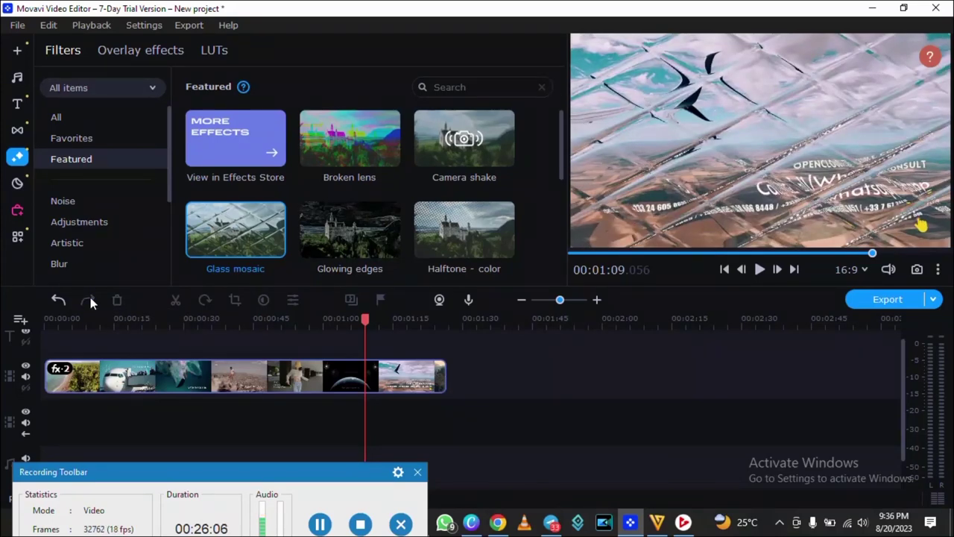
key("space")
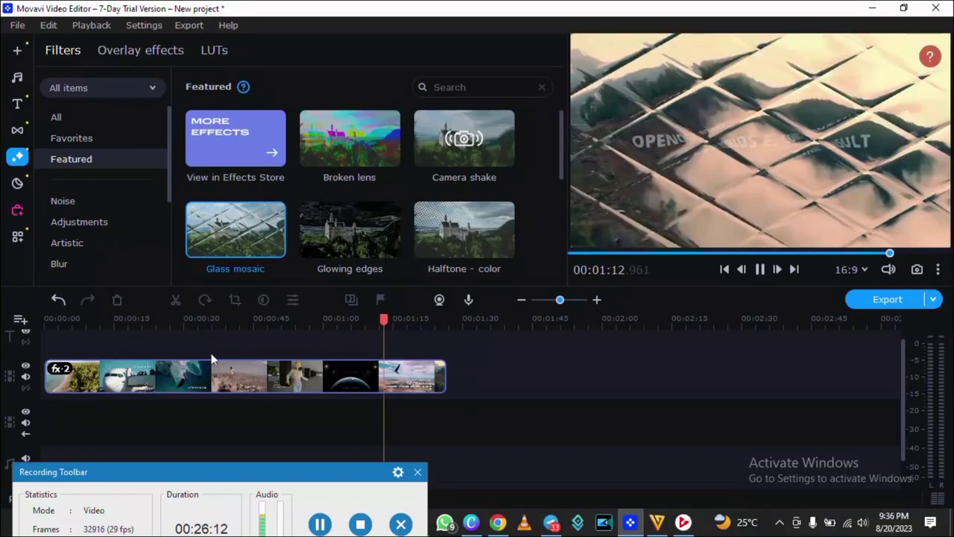
left_click(320, 319)
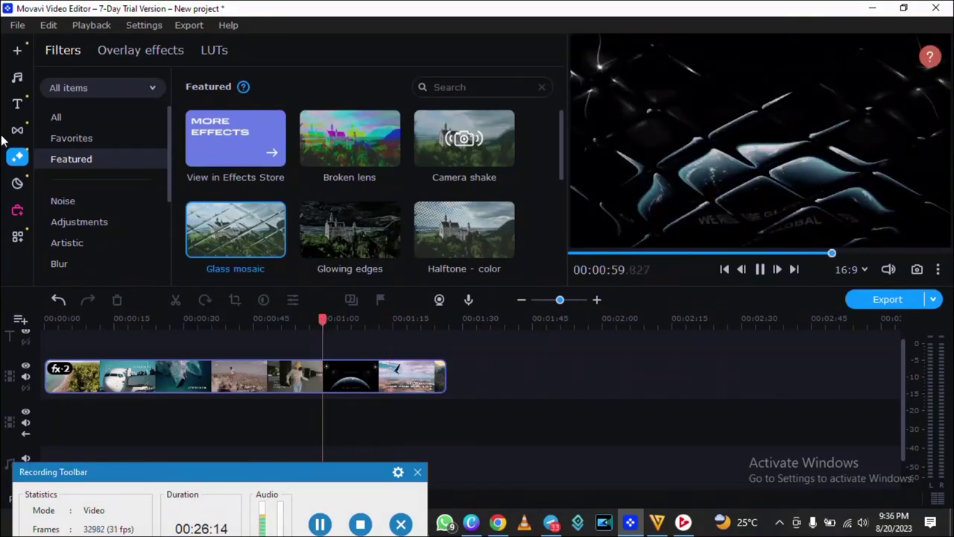
Undo the Glass mosaic filter on the video clip.
left_click(18, 26)
mouse_move(45, 31)
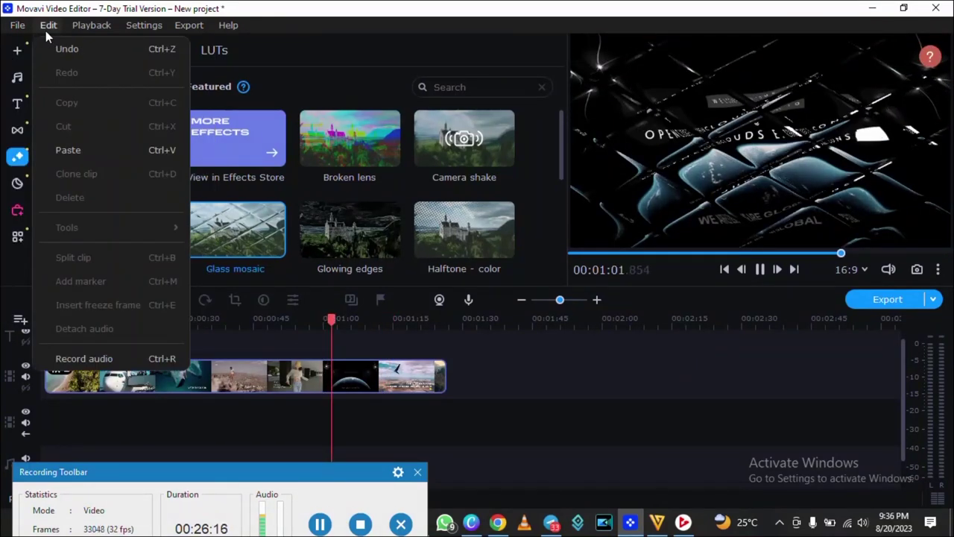
left_click(59, 55)
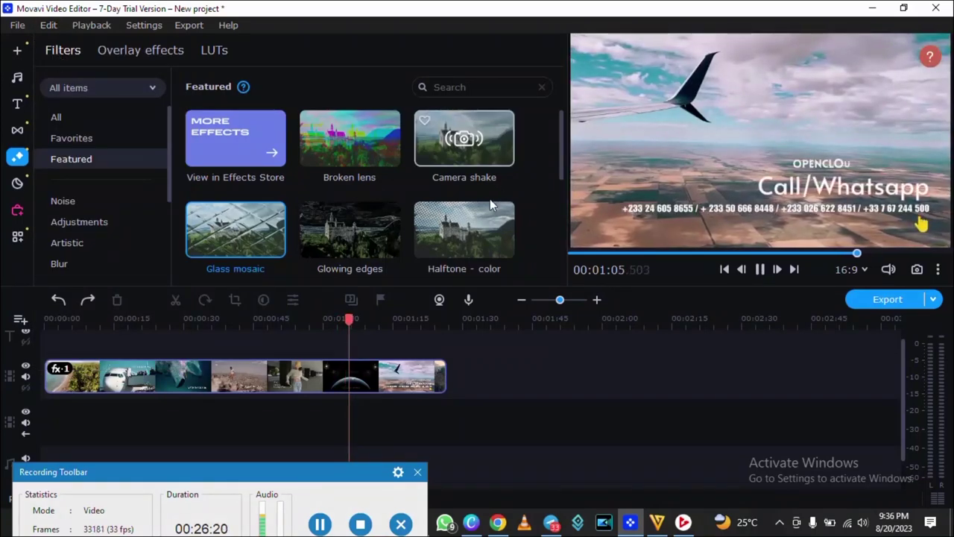
Play the ending of the video clip and look through the featured filters.
left_click(401, 322)
left_click_drag(561, 173, 552, 344)
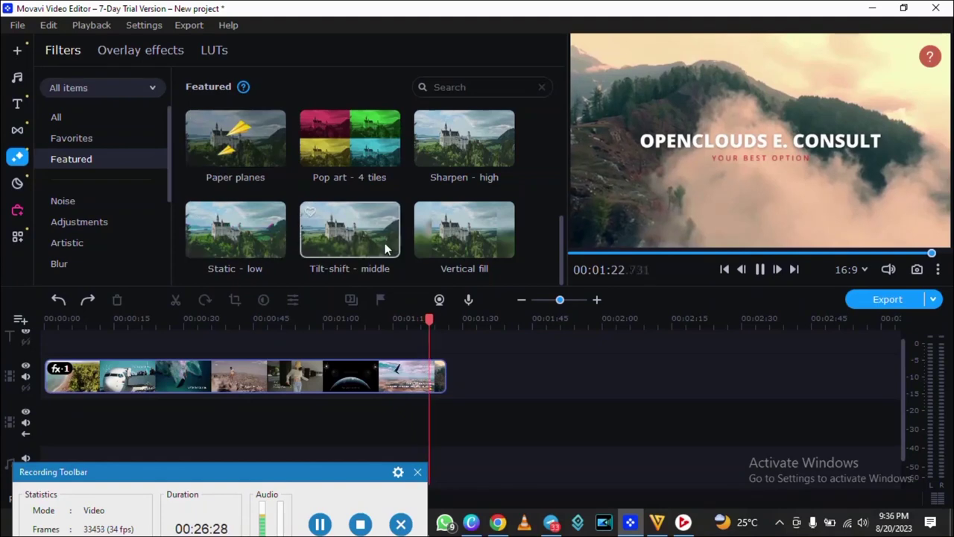
left_click_drag(561, 276, 531, 149)
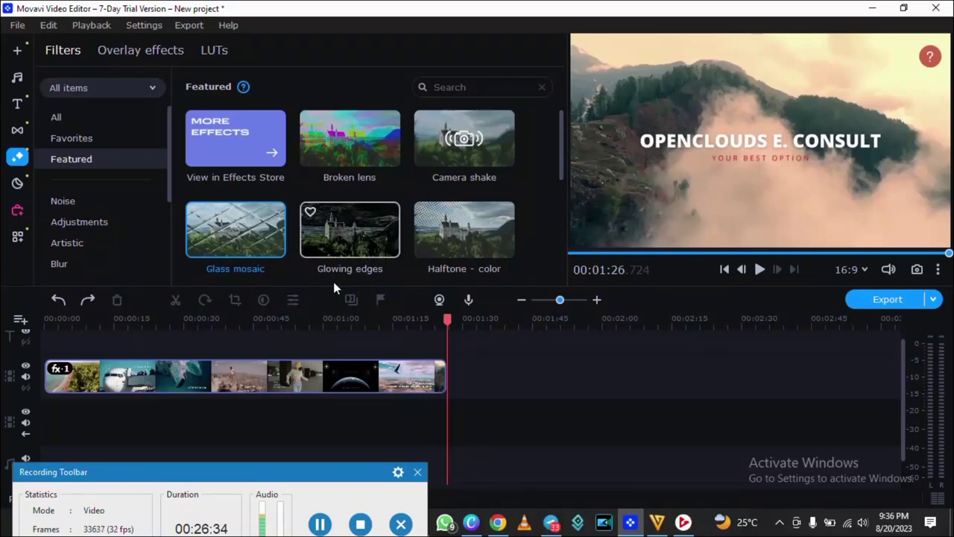
Split the video clip at 0:54 and again at about 1:08.
left_click(295, 376)
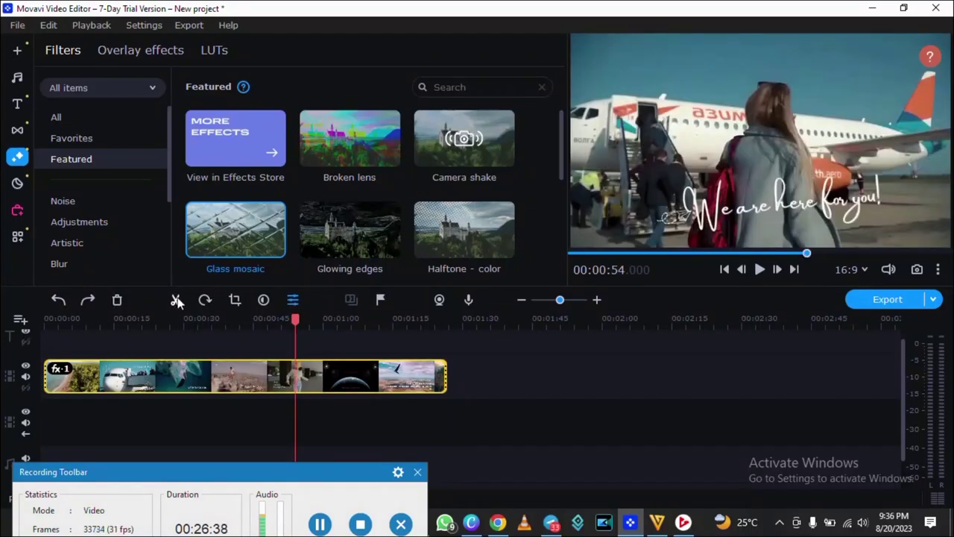
left_click(177, 300)
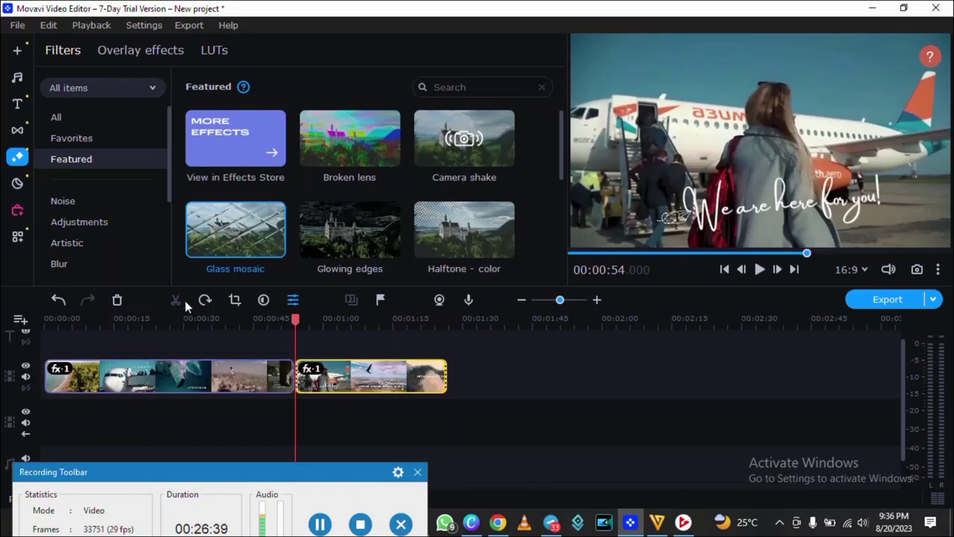
left_click(360, 376)
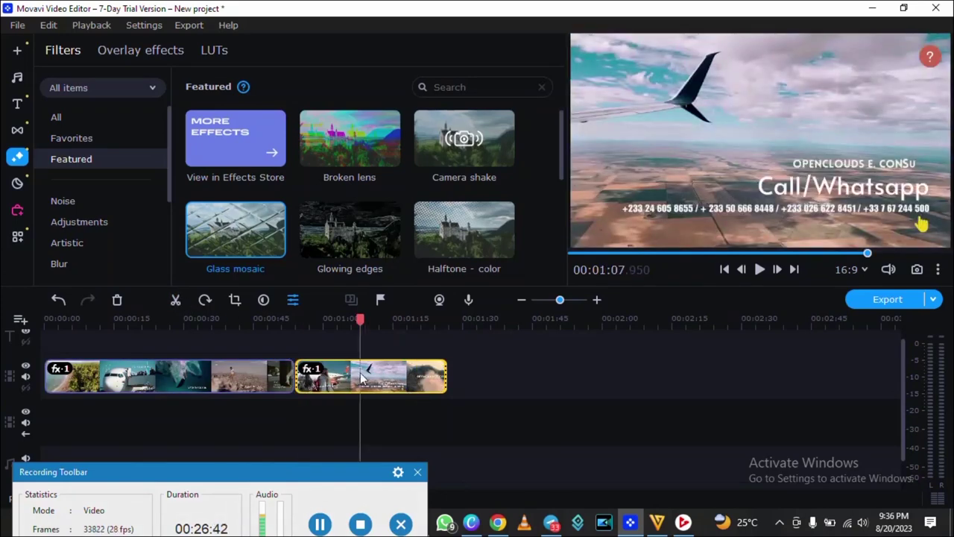
left_click(175, 300)
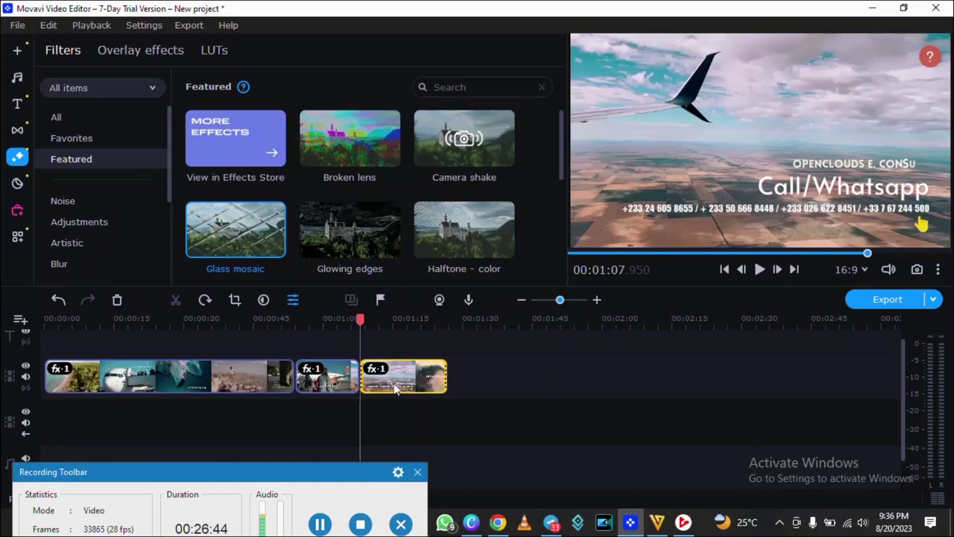
Spread the last two clip pieces along the video track, the middle one starting at 1:03, and show the featured stickers.
left_click_drag(395, 386, 444, 384)
left_click_drag(343, 387, 386, 380)
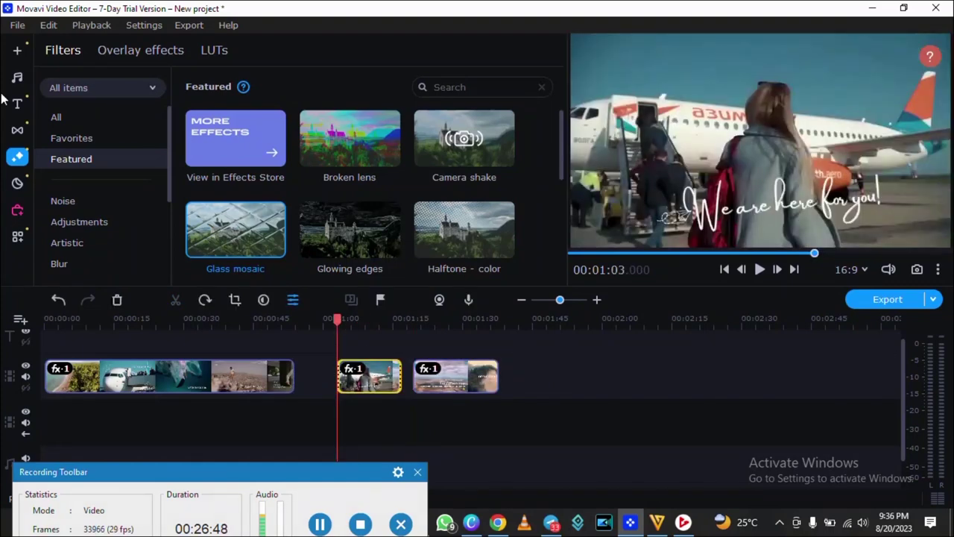
left_click(17, 183)
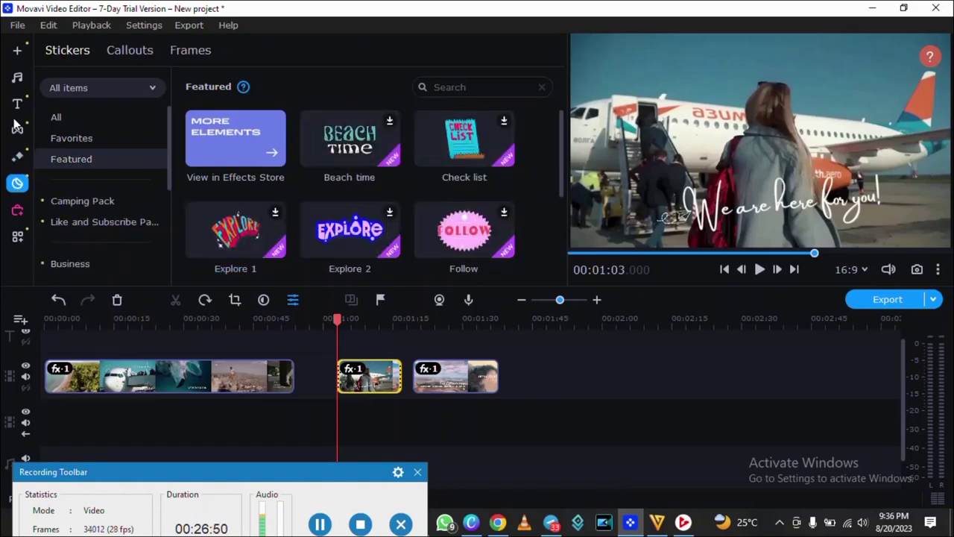
left_click(18, 128)
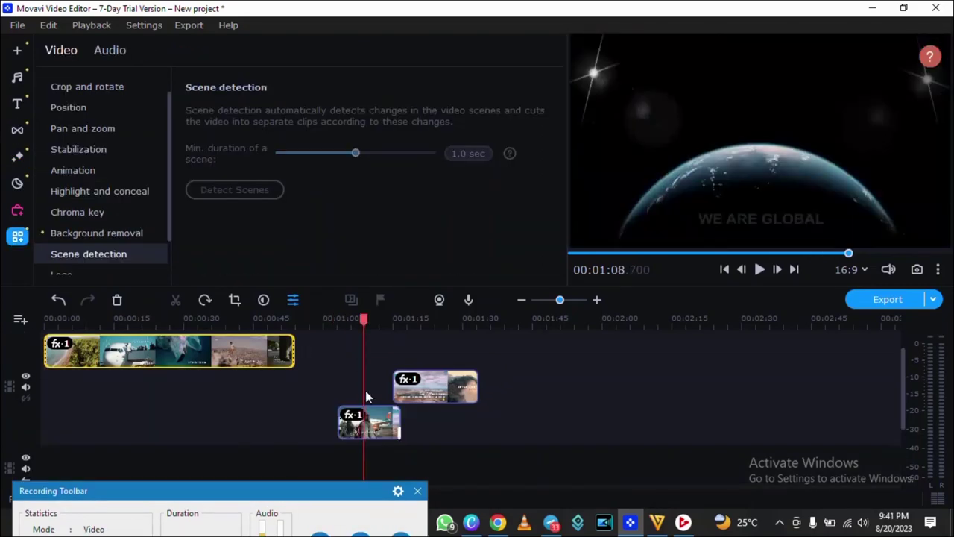
Place the first and last pieces on the main video track and the middle piece above the gap between them at 0:54.
left_click_drag(239, 355, 234, 413)
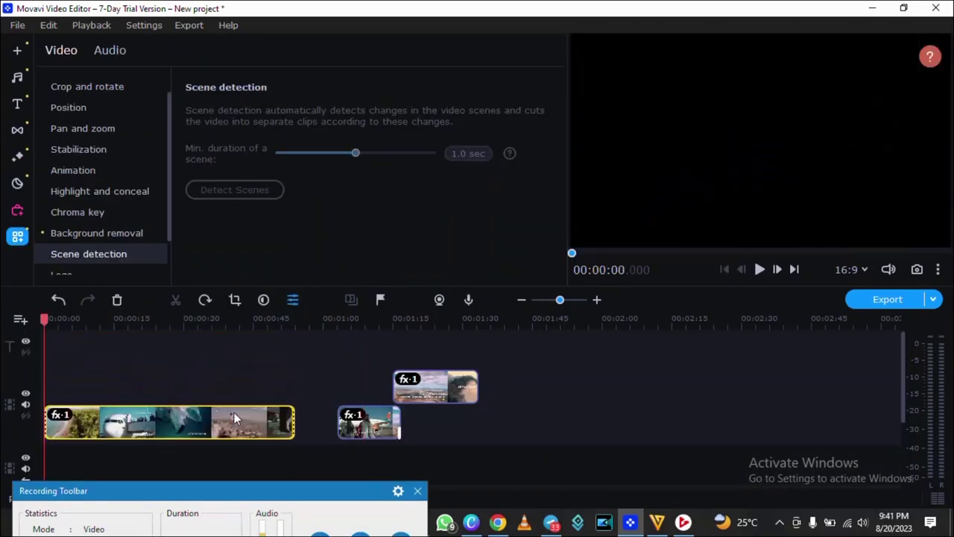
left_click_drag(365, 421, 331, 380)
left_click_drag(432, 386, 402, 440)
left_click(453, 320)
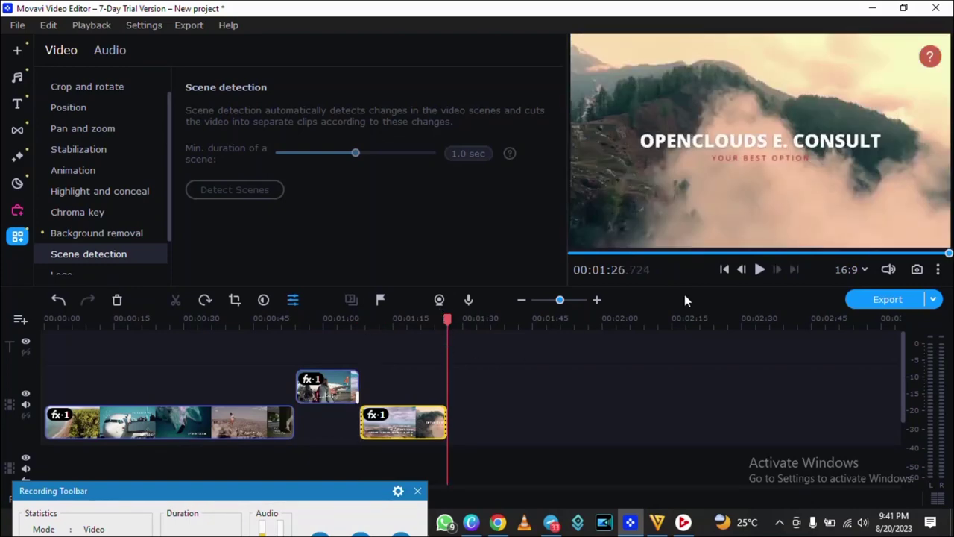
Export the project in trial mode as an MP4 titled New project with Good quality and open its output folder.
left_click_drag(460, 356, 170, 444)
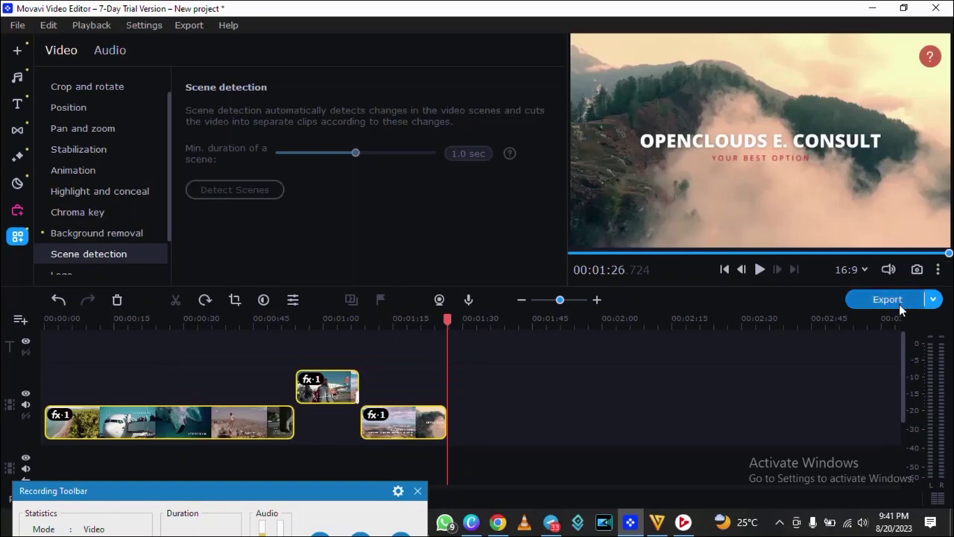
left_click(899, 304)
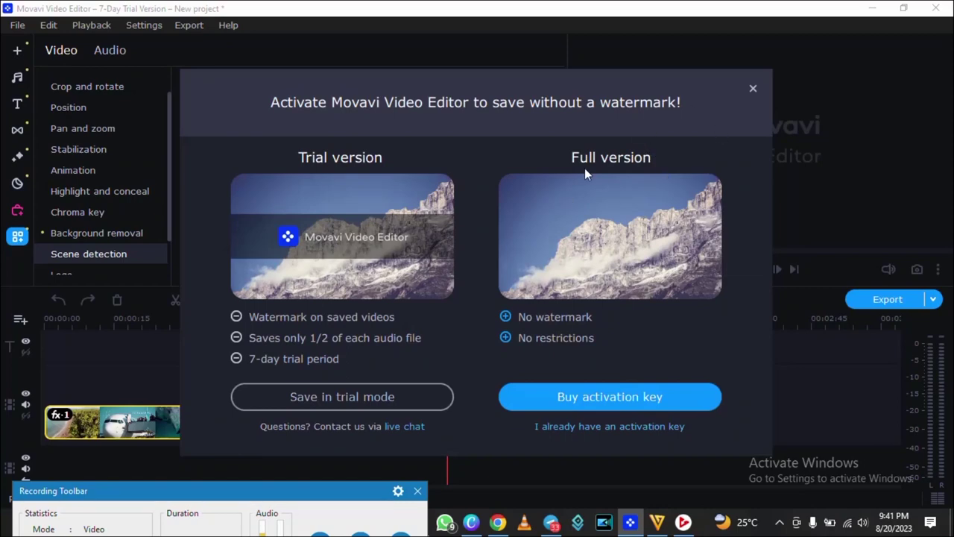
left_click(345, 399)
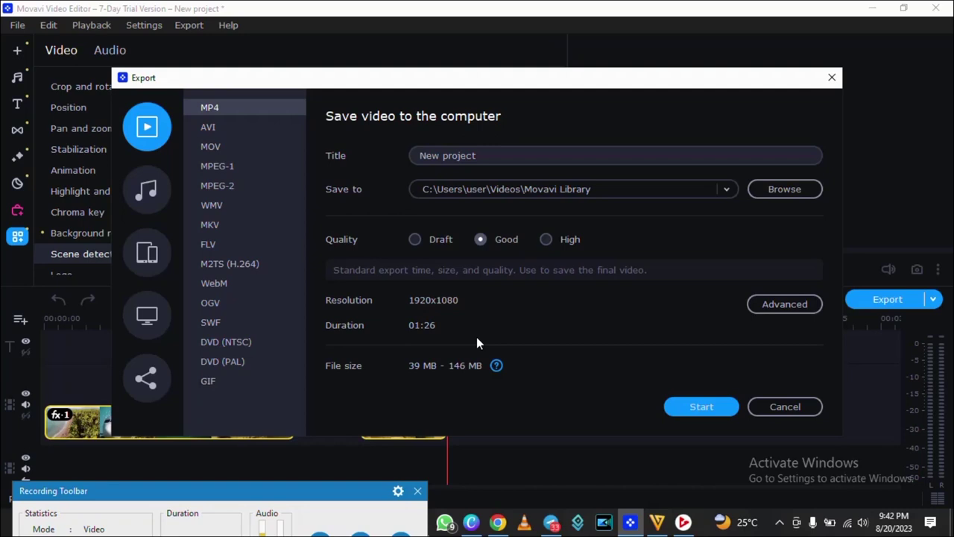
left_click(703, 407)
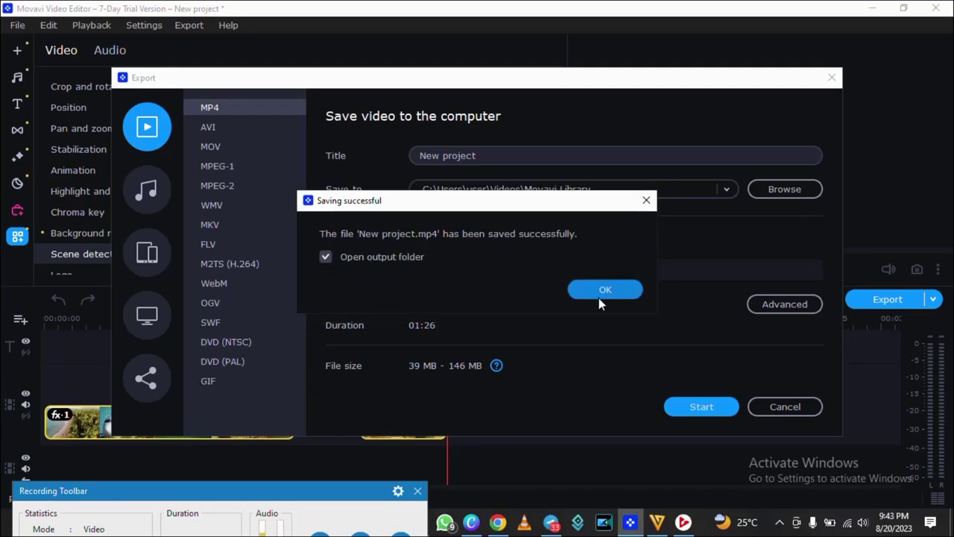
left_click(598, 294)
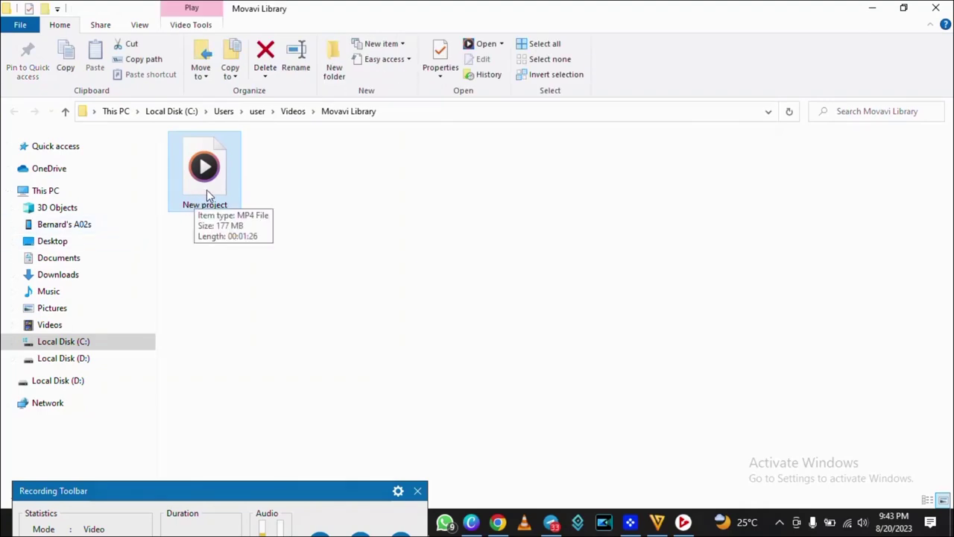
Play the exported New project video in Media Player, skipping ahead to about 1:07 and then closer to the end.
double_click(208, 196)
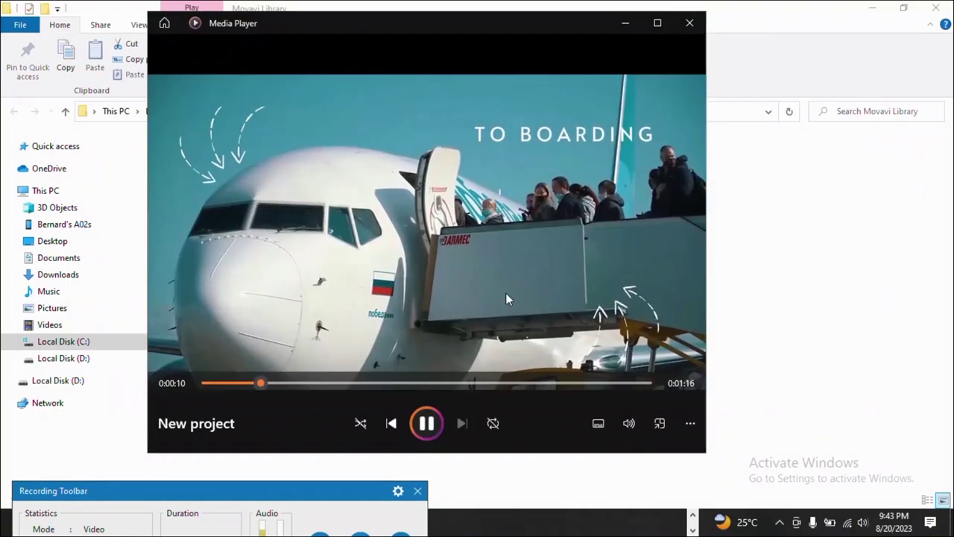
left_click(543, 384)
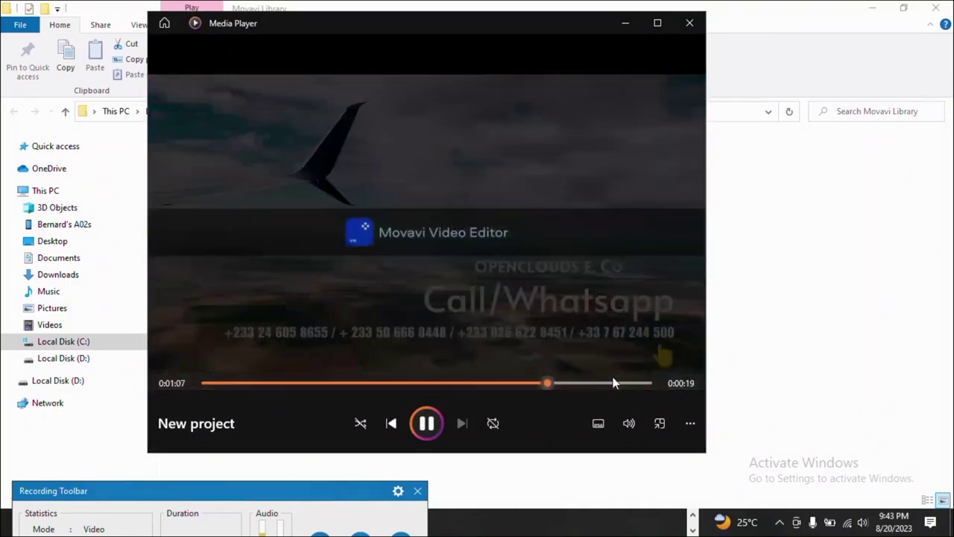
left_click(613, 382)
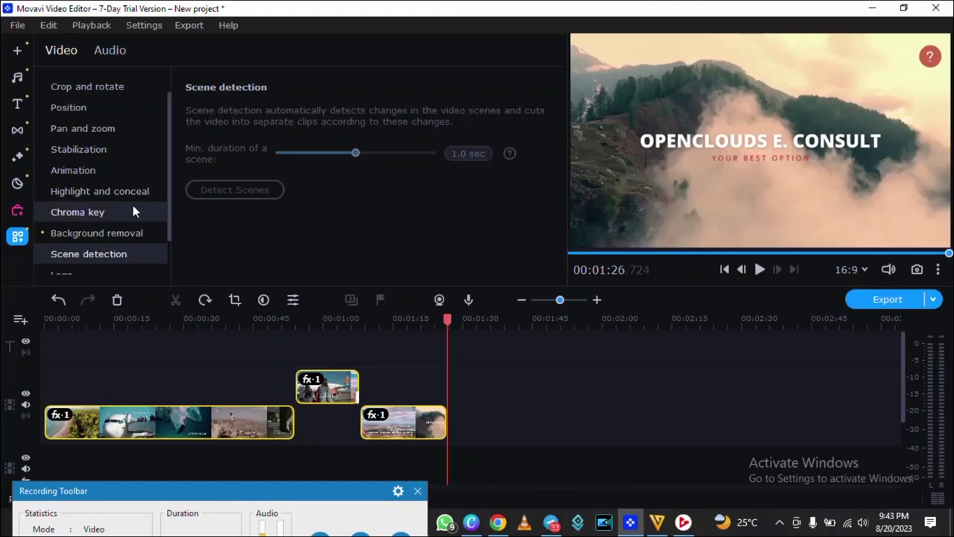
Show the commands for saving the project.
left_click(18, 29)
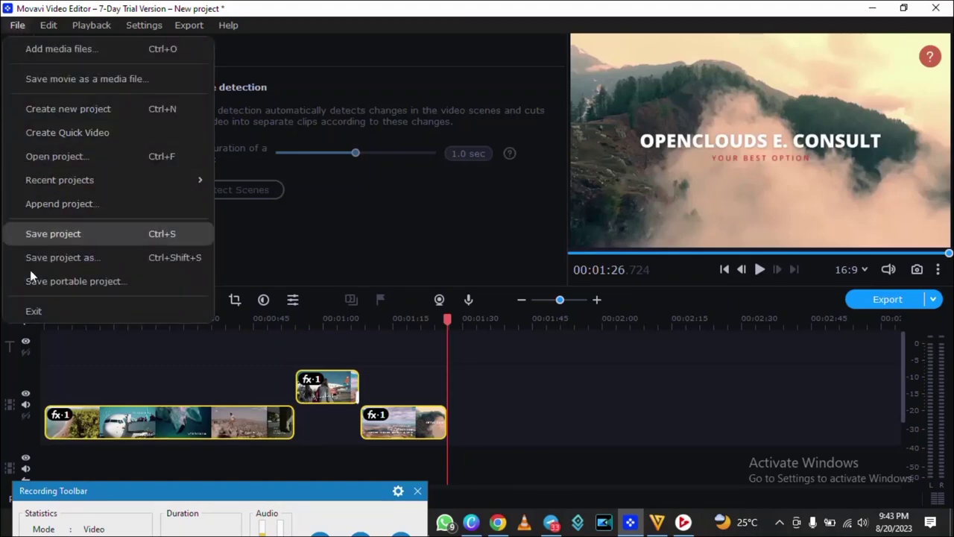